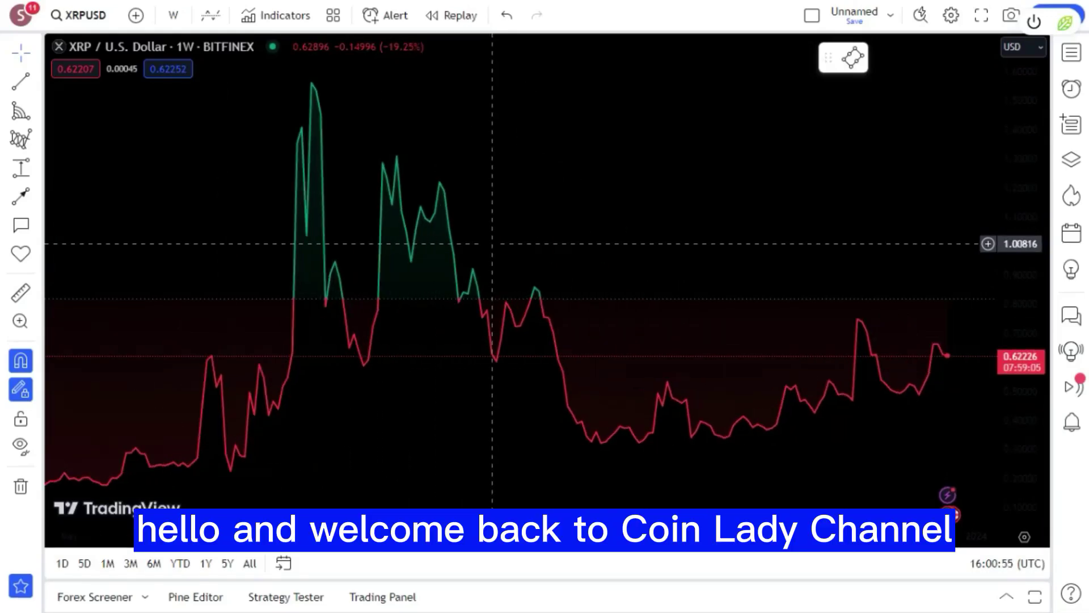
# Zoom and pan the XRP chart to show the August 2021 to September 2023 price history.
pyautogui.scroll(5, 493, 243)
pyautogui.scroll(2, 493, 243)
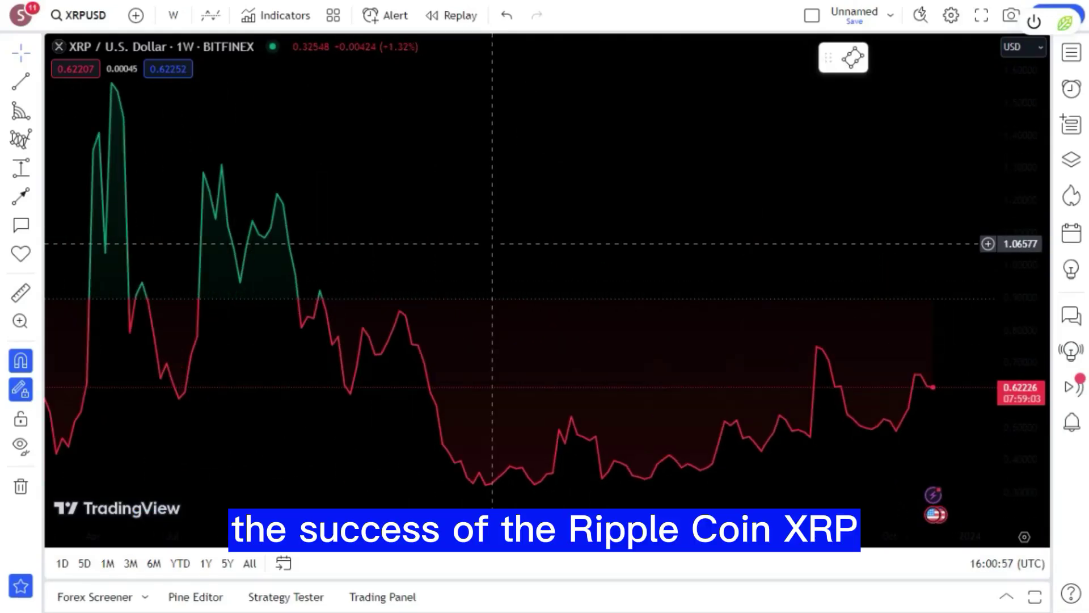
pyautogui.scroll(-4, 493, 242)
pyautogui.scroll(6, 492, 243)
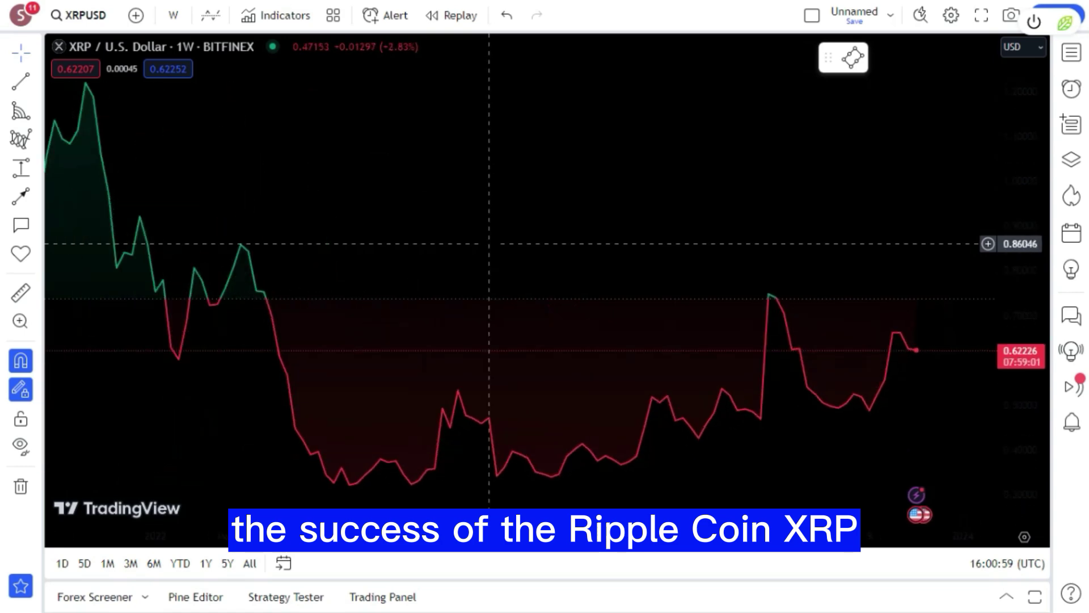
pyautogui.scroll(-6, 489, 243)
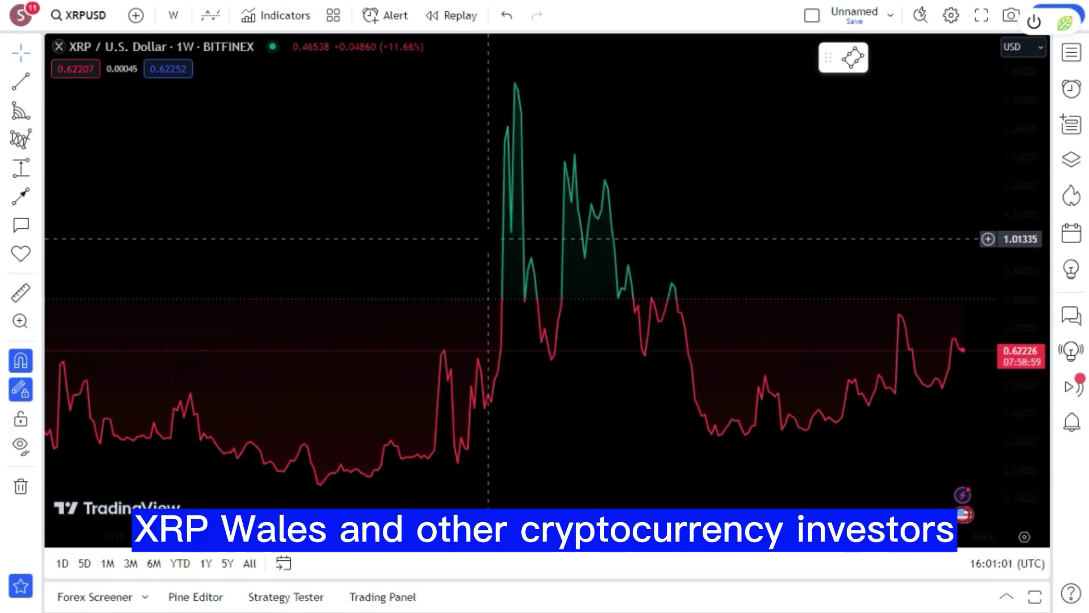
pyautogui.scroll(6, 488, 239)
pyautogui.scroll(-3, 487, 237)
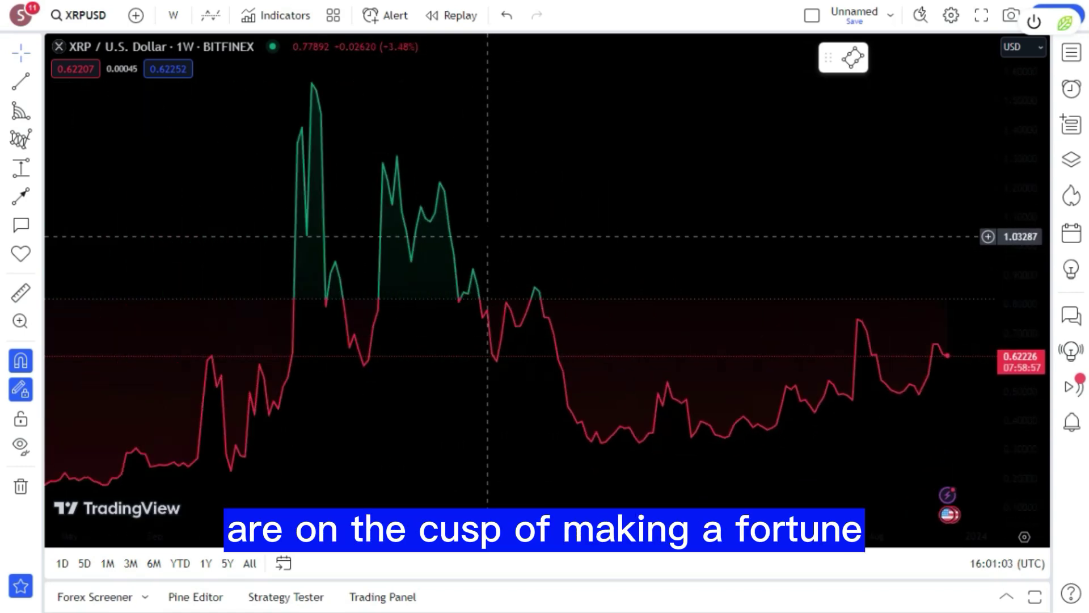
pyautogui.scroll(-5, 488, 236)
pyautogui.scroll(6, 488, 236)
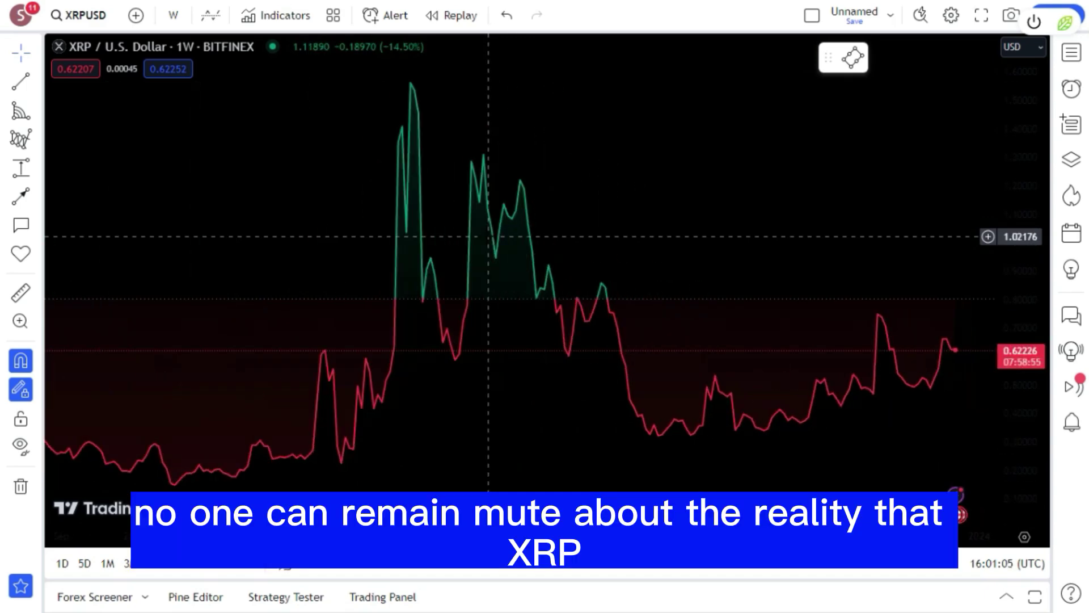
pyautogui.scroll(5, 488, 236)
pyautogui.scroll(-6, 489, 238)
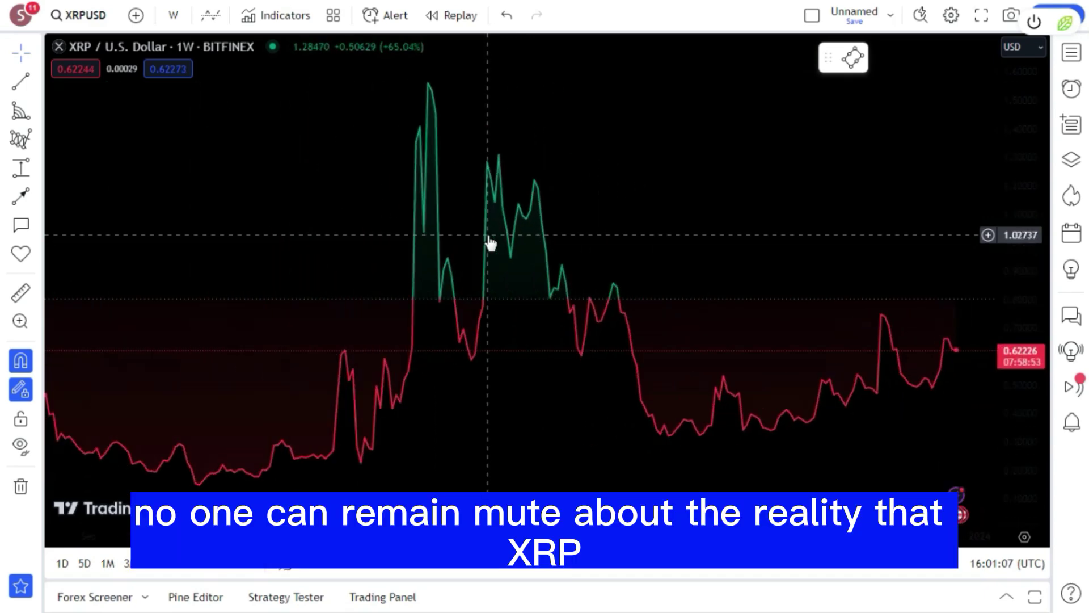
pyautogui.scroll(5, 488, 237)
pyautogui.scroll(-6, 494, 236)
pyautogui.moveTo(498, 236); pyautogui.dragTo(313, 211)
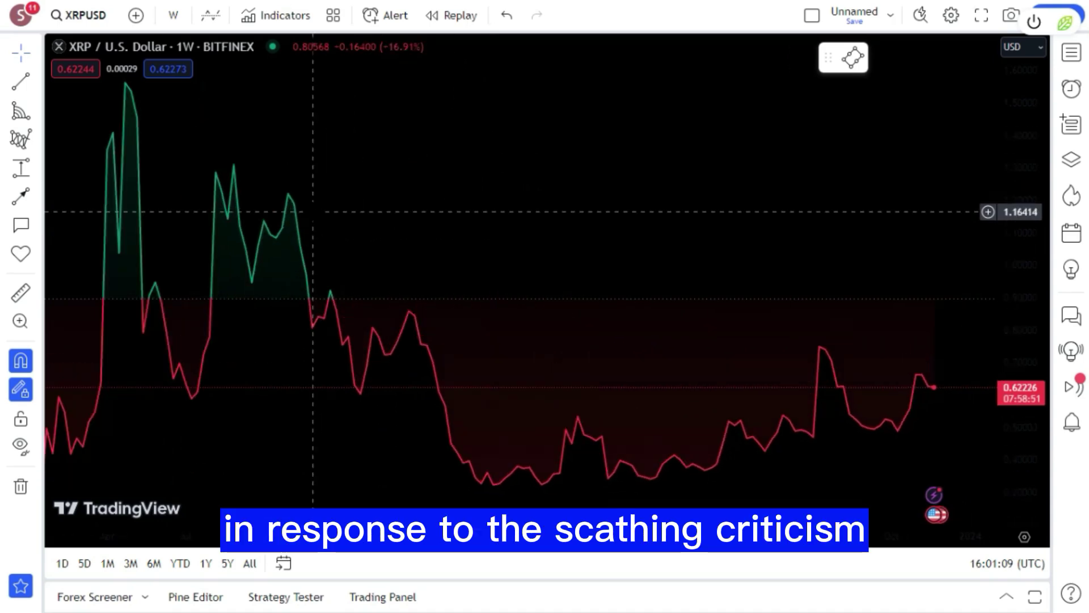
# Start a disjoint channel anchored near 1.50 on the right and at August 2021 on the left.
pyautogui.click(37, 83)
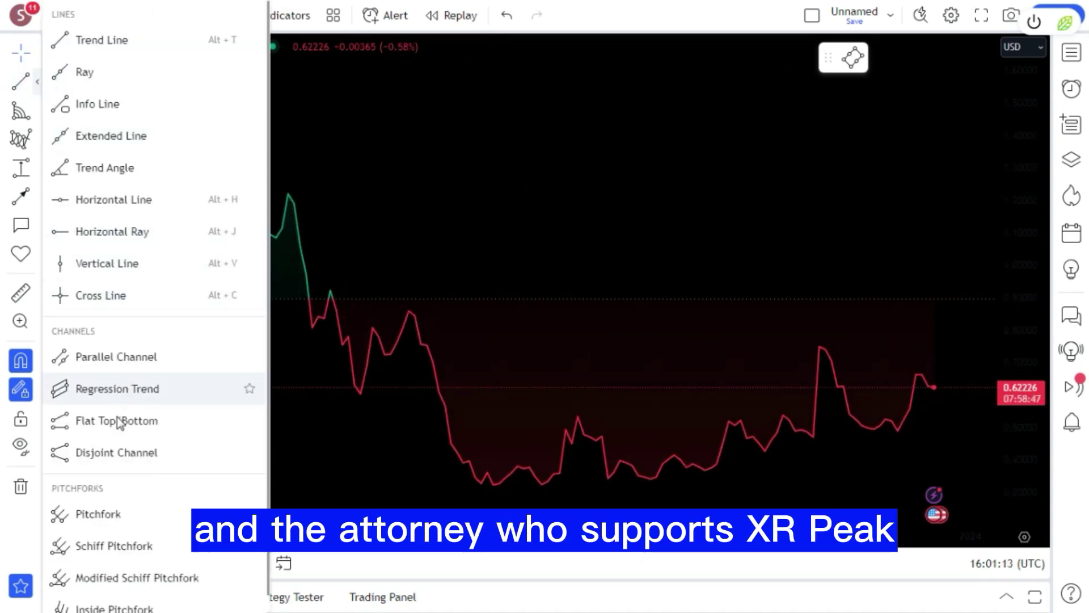
pyautogui.click(134, 451)
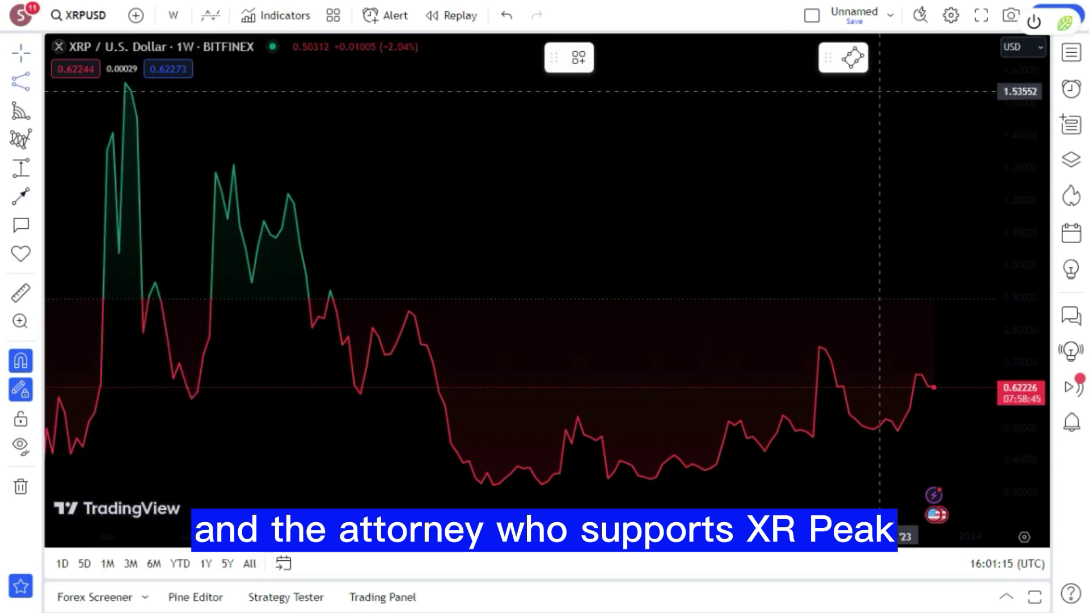
pyautogui.click(888, 102)
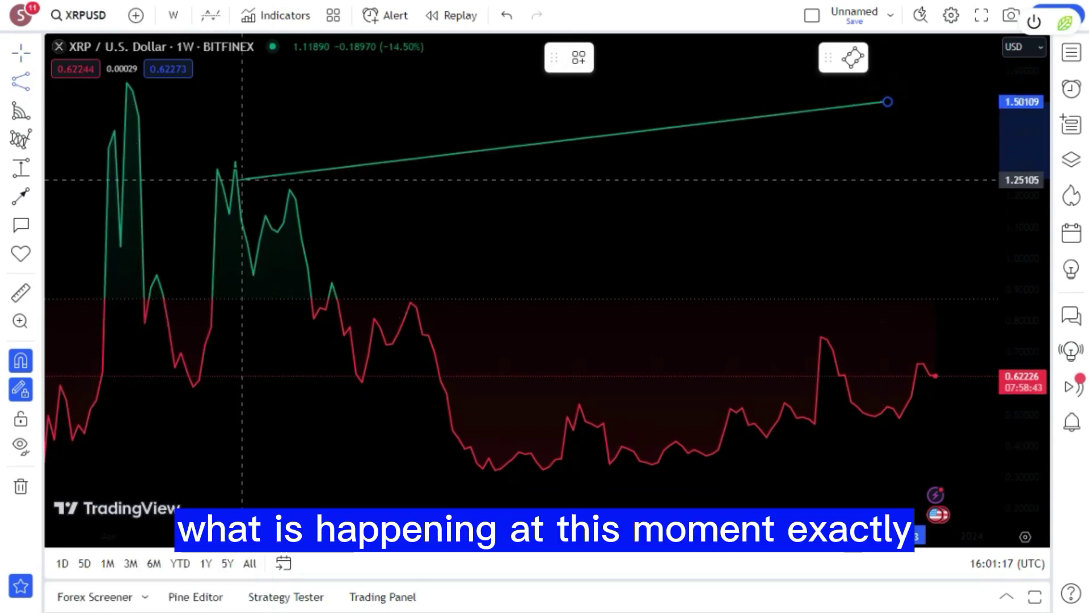
pyautogui.click(212, 92)
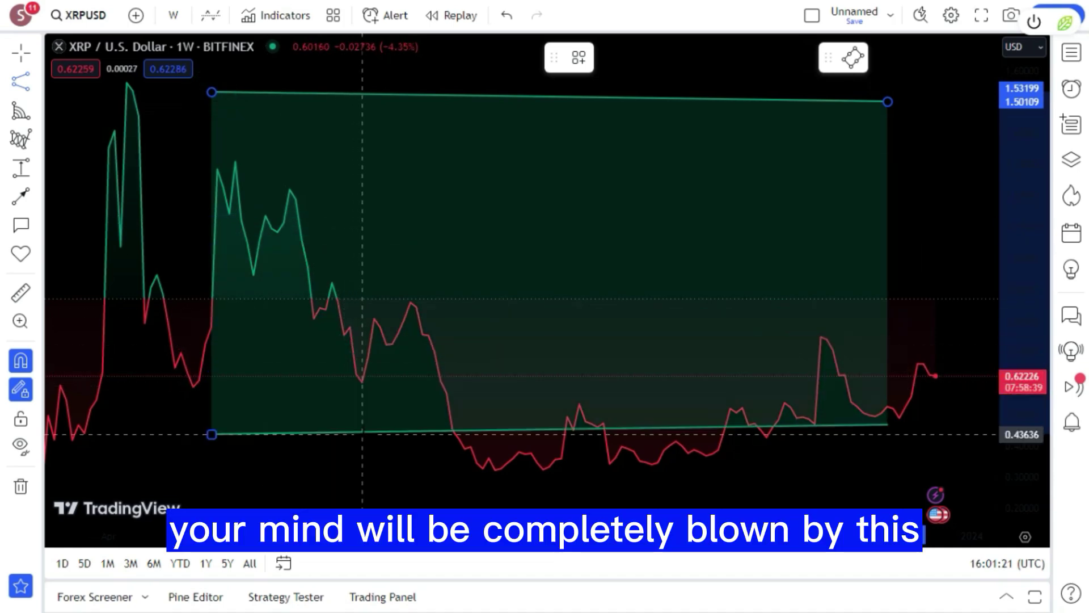
# Fix the channel's lower edge near 0.28 and give it a darker teal fill.
pyautogui.click(376, 480)
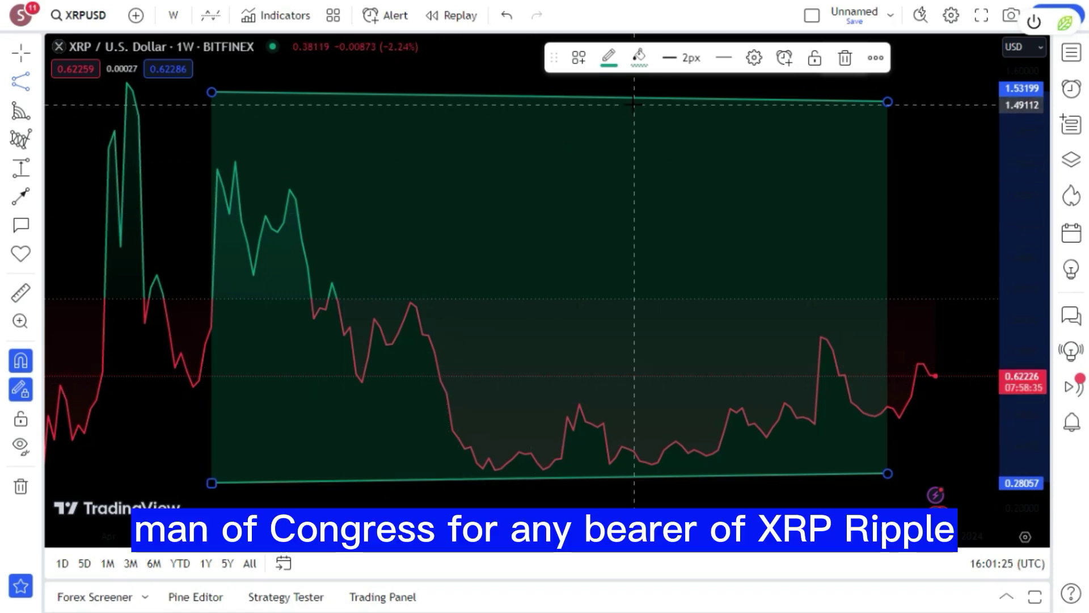
pyautogui.click(639, 55)
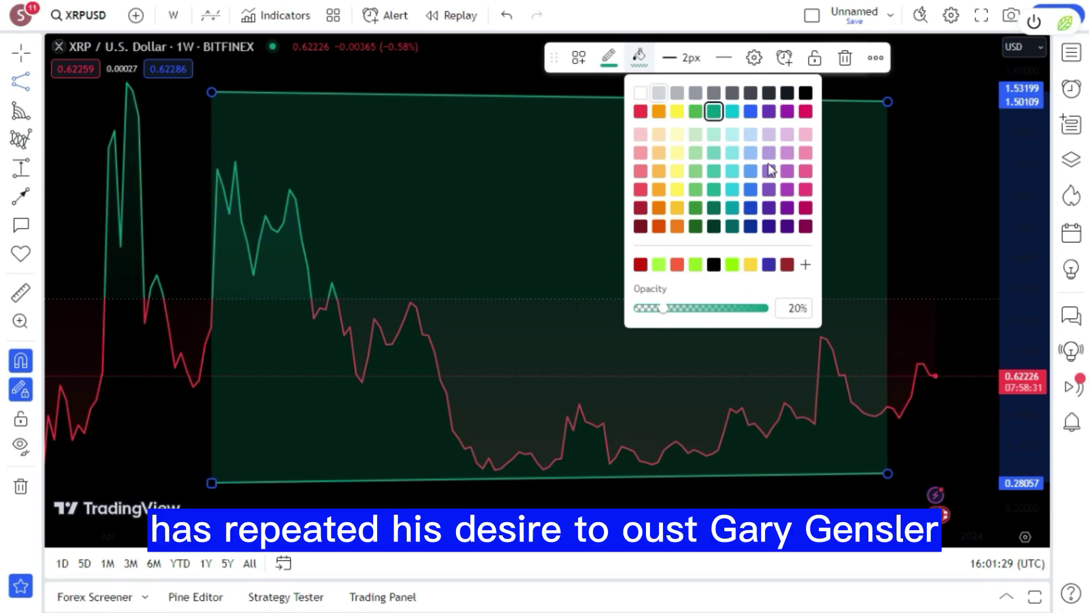
pyautogui.click(730, 191)
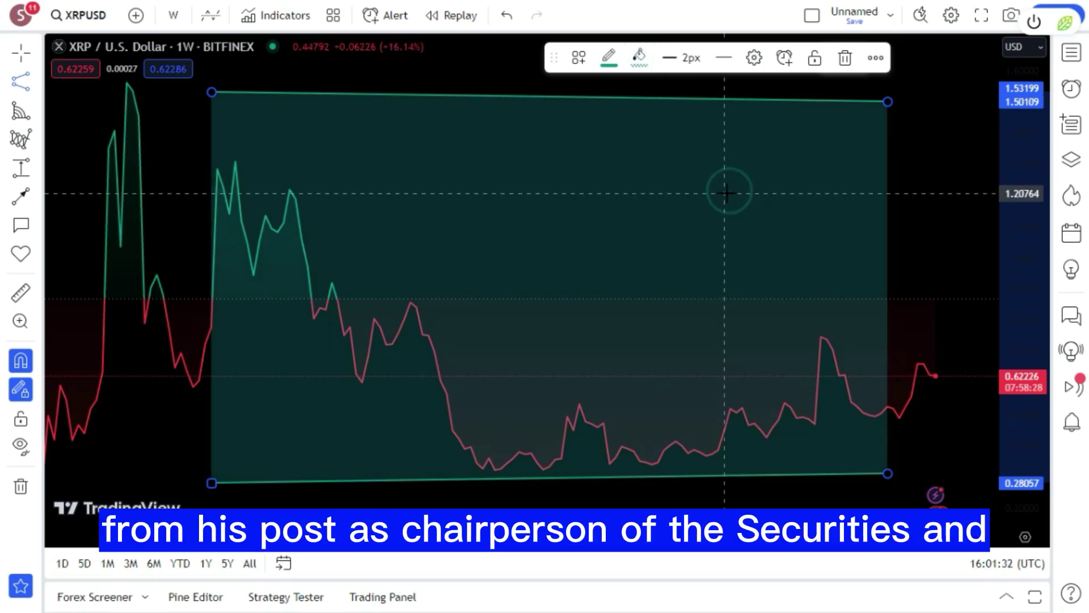
# Turn the channel's border lines yellow and change its fill to yellow-green.
pyautogui.click(609, 57)
pyautogui.click(648, 114)
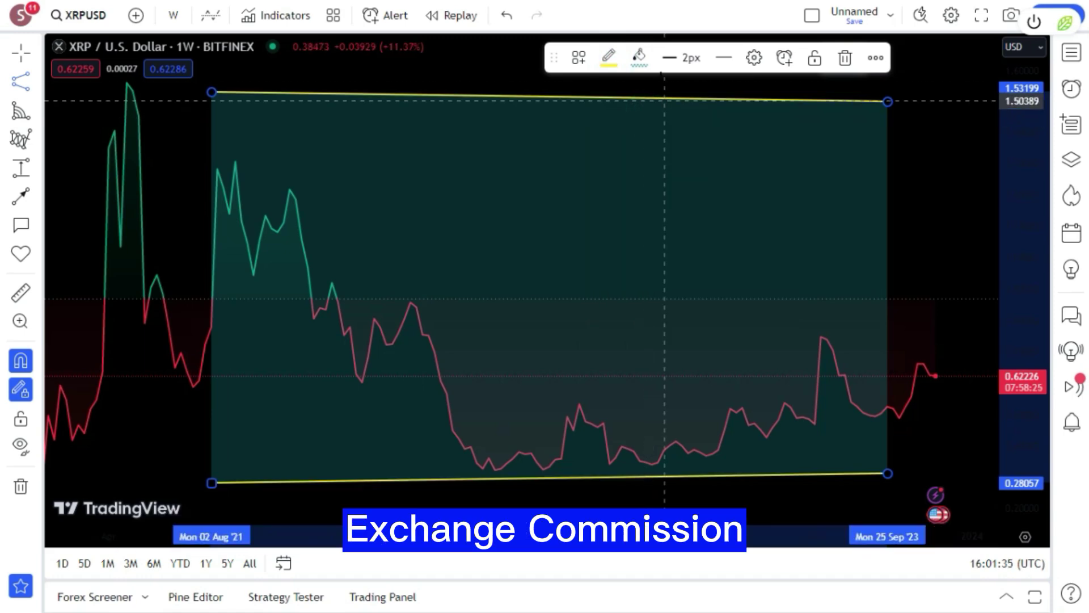
pyautogui.click(637, 59)
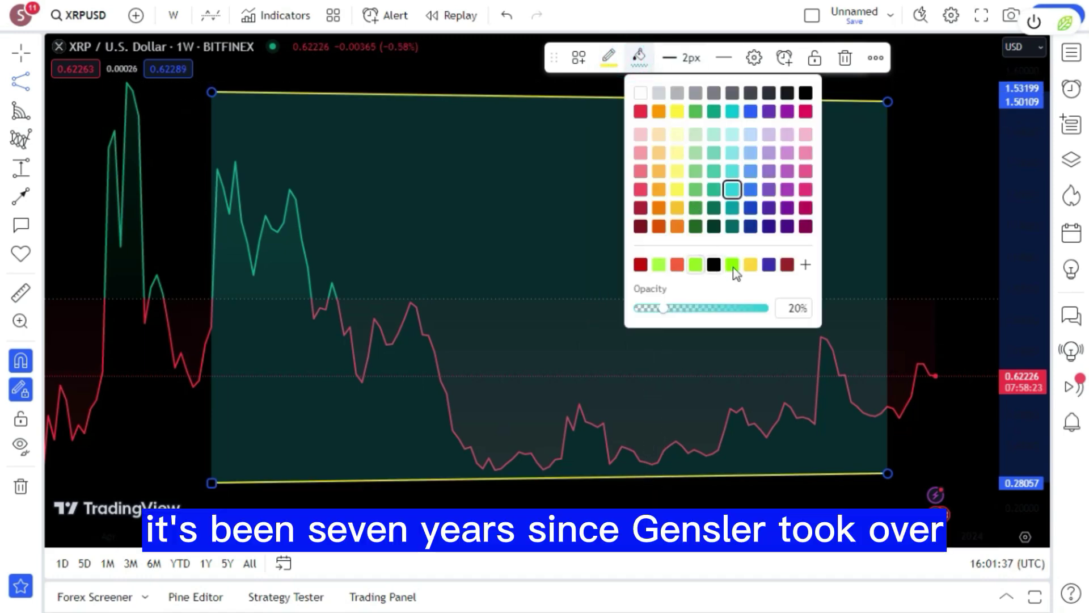
pyautogui.click(698, 266)
pyautogui.scroll(2, 706, 249)
pyautogui.scroll(-3, 707, 250)
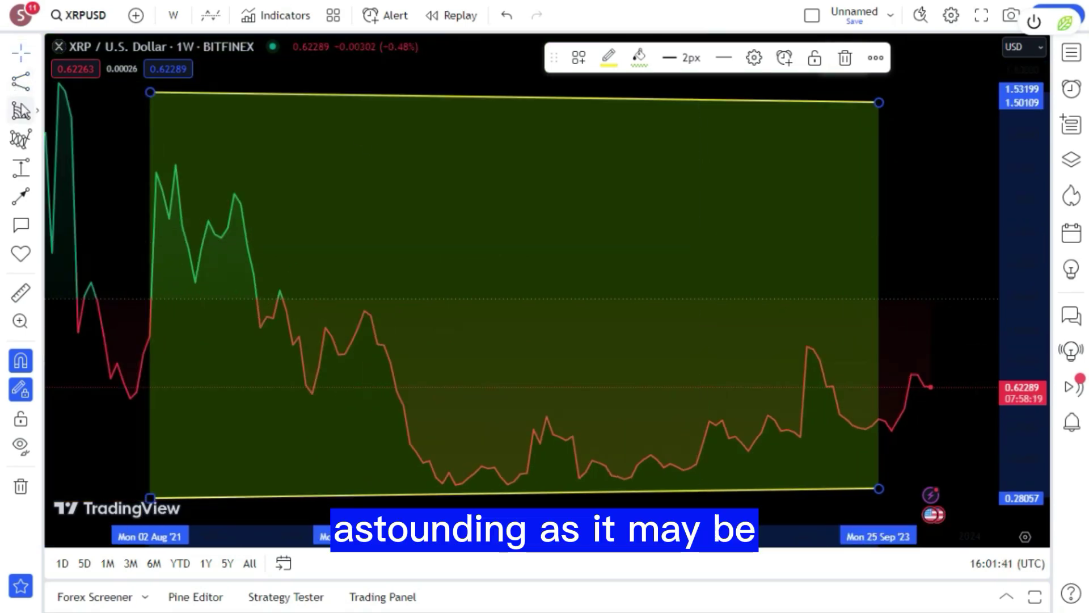
# Add Cyclic Lines starting at the channel's left edge in early August 2021.
pyautogui.click(33, 132)
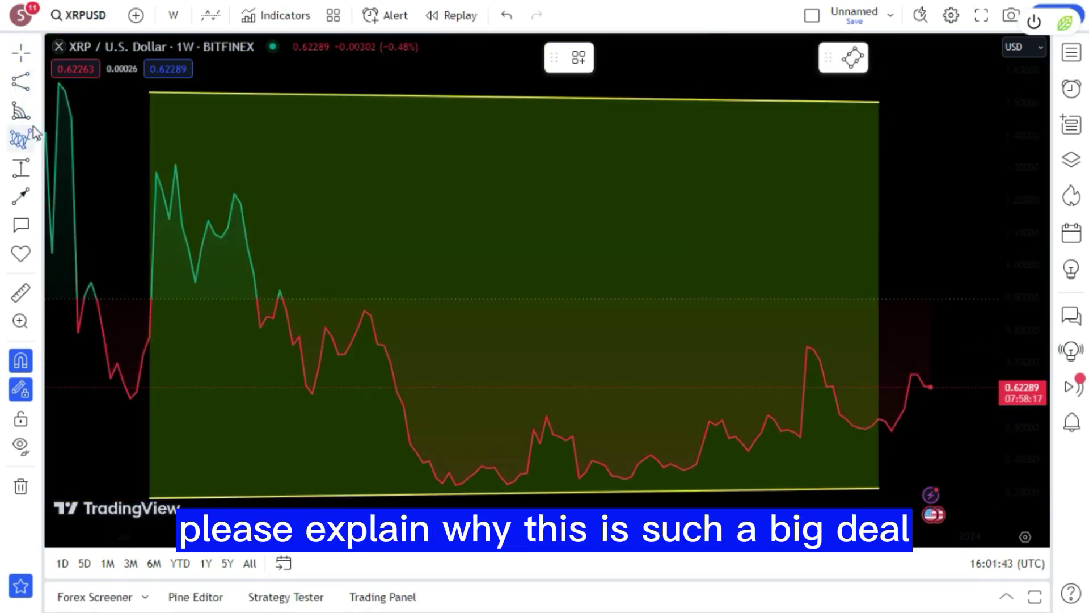
pyautogui.click(36, 137)
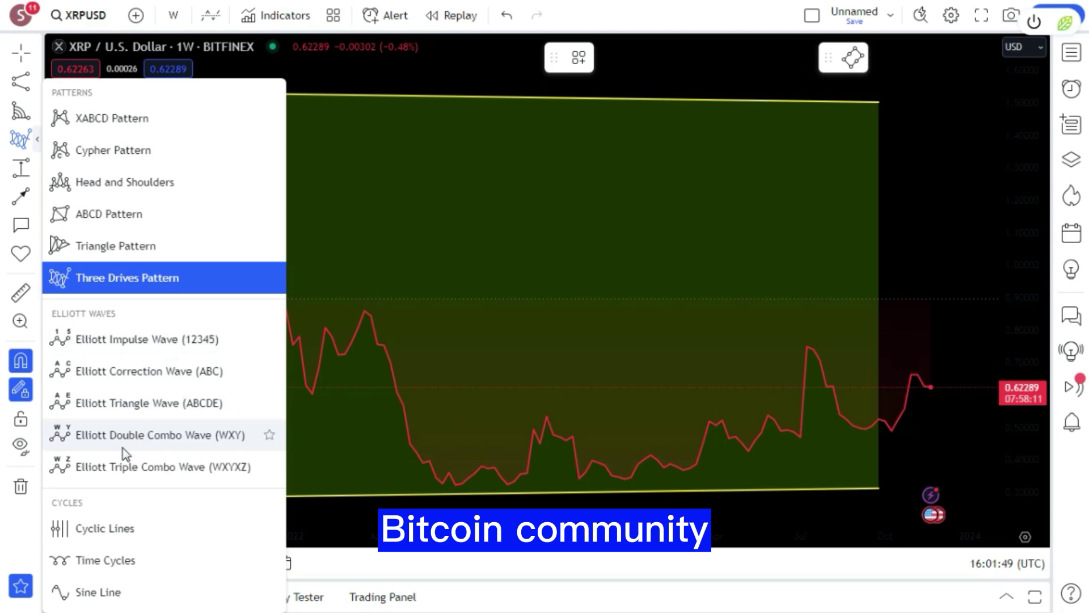
pyautogui.click(141, 514)
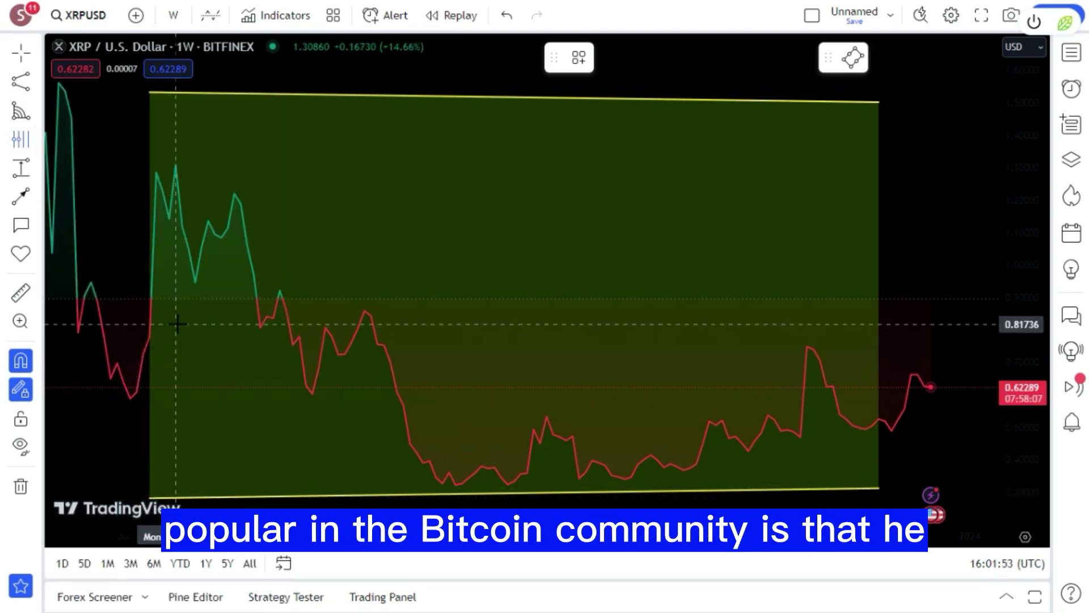
pyautogui.click(144, 300)
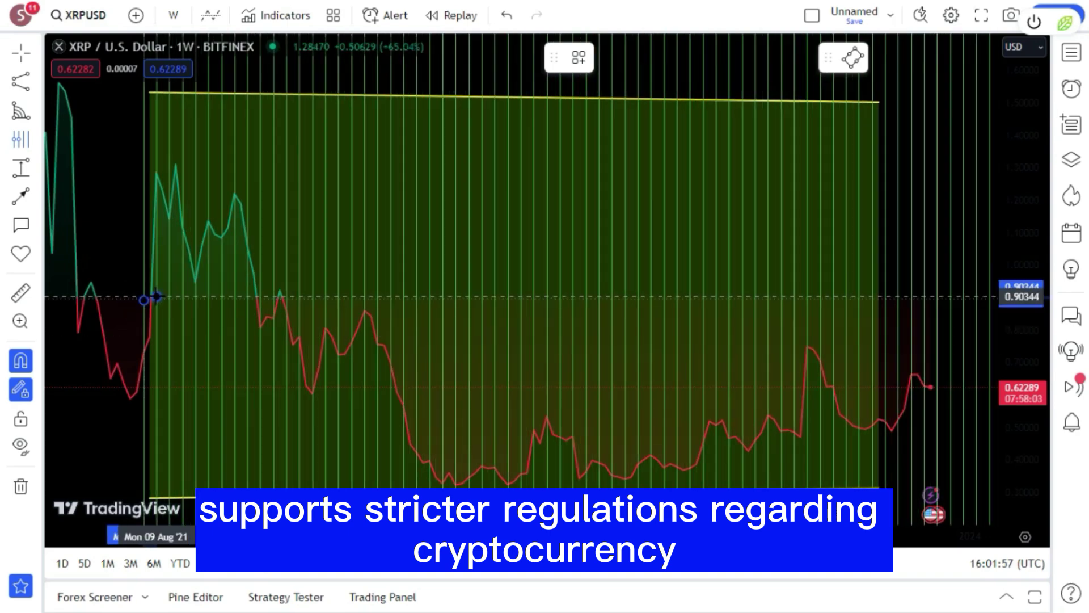
pyautogui.click(156, 297)
pyautogui.scroll(-3, 214, 293)
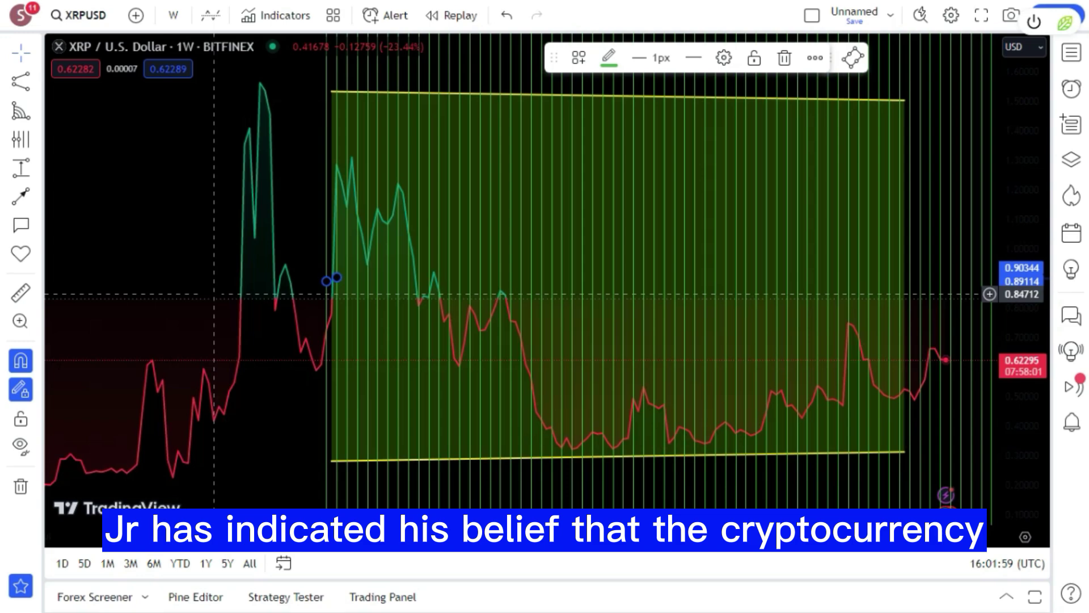
pyautogui.scroll(2, 214, 295)
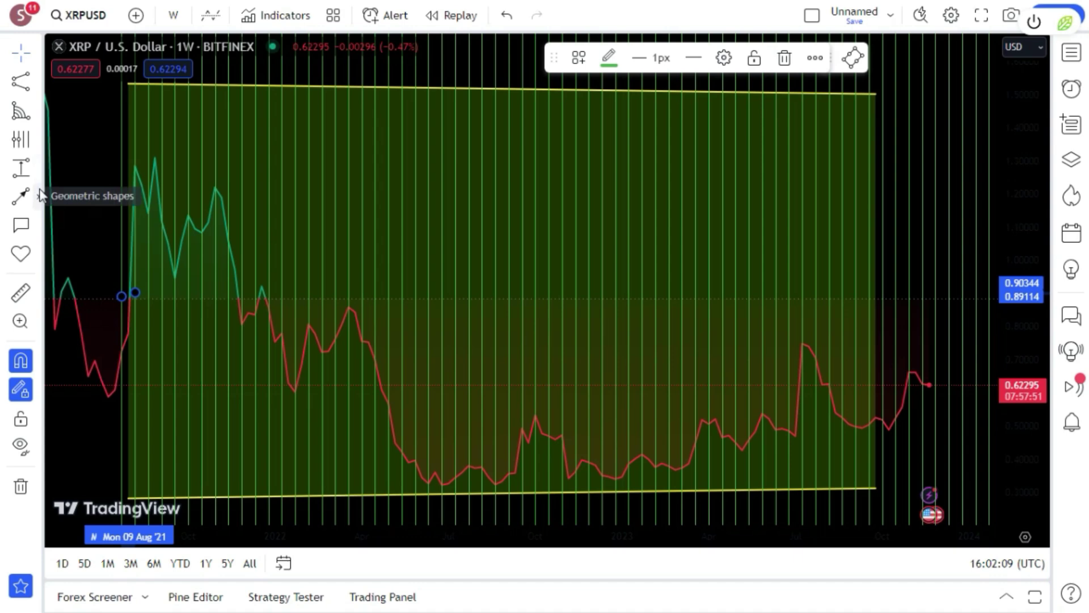
# Draw a short pink arrow path from the recent price dip pointing up-left.
pyautogui.click(40, 194)
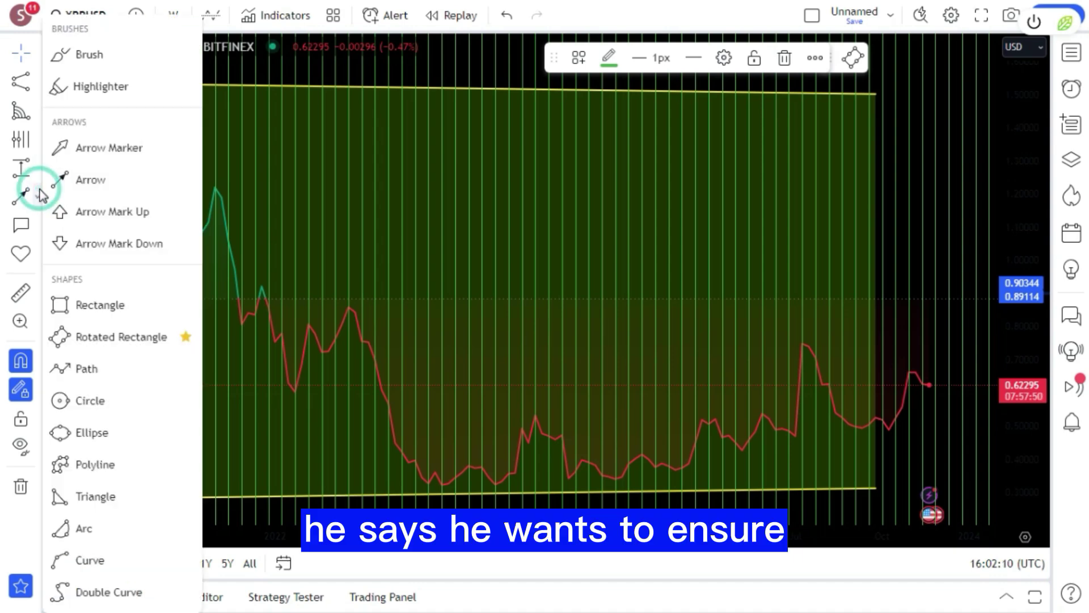
pyautogui.click(86, 369)
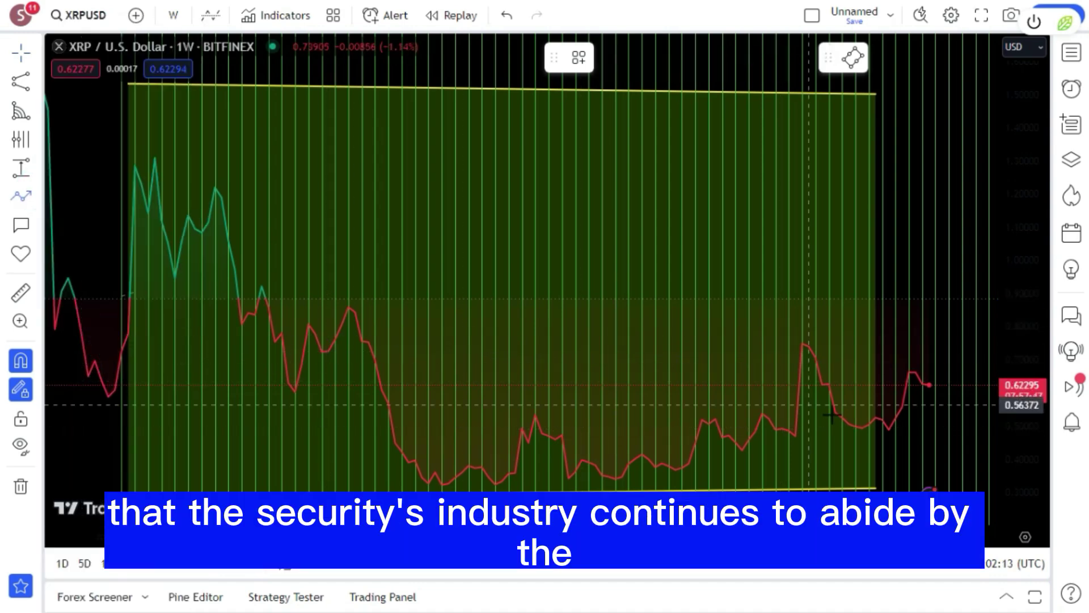
pyautogui.click(857, 426)
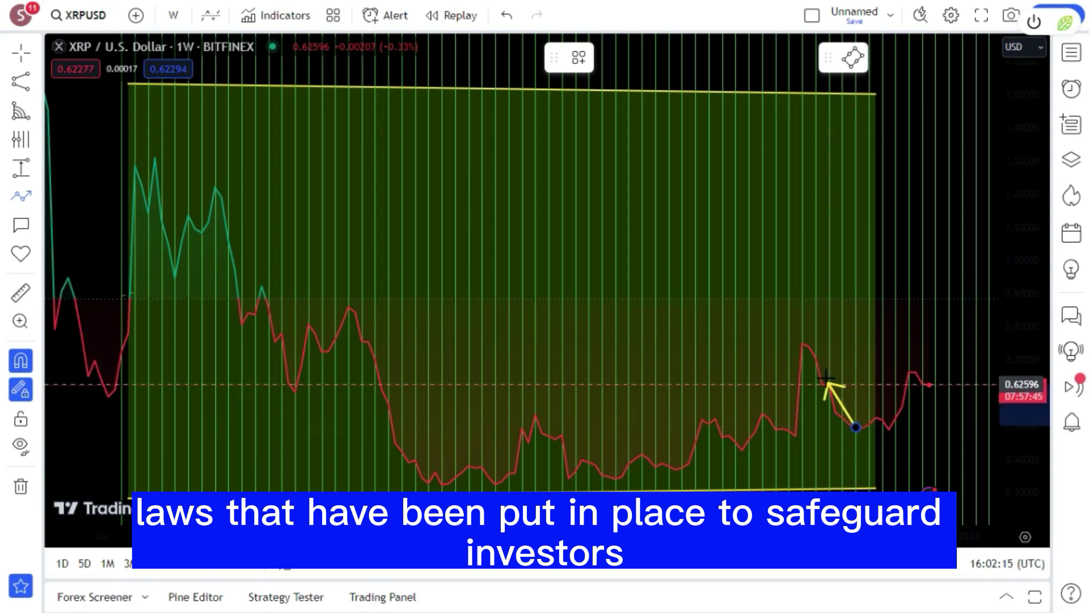
pyautogui.doubleClick(828, 384)
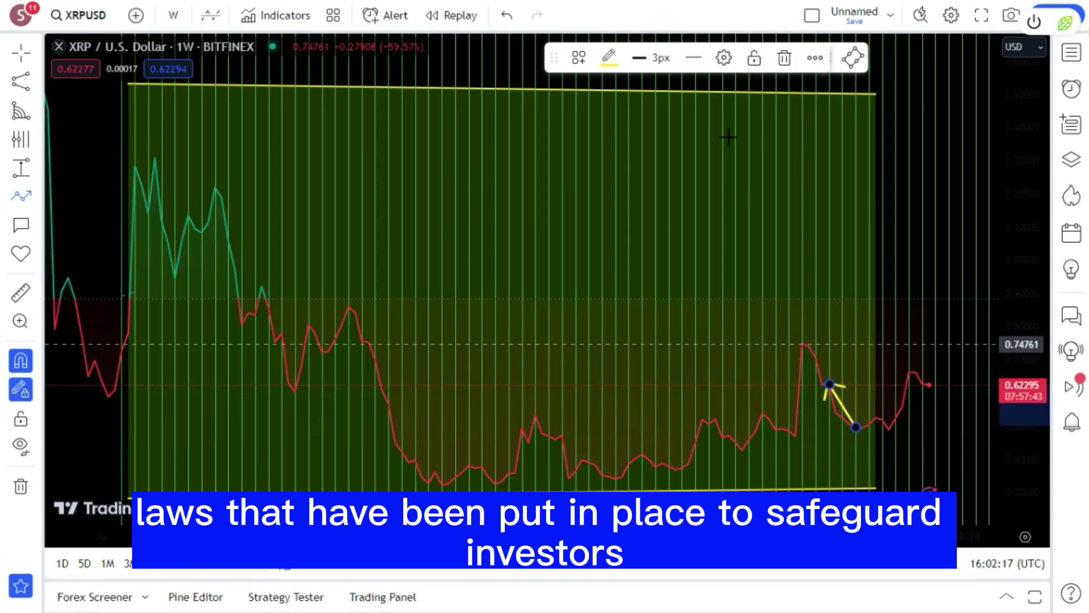
pyautogui.click(611, 56)
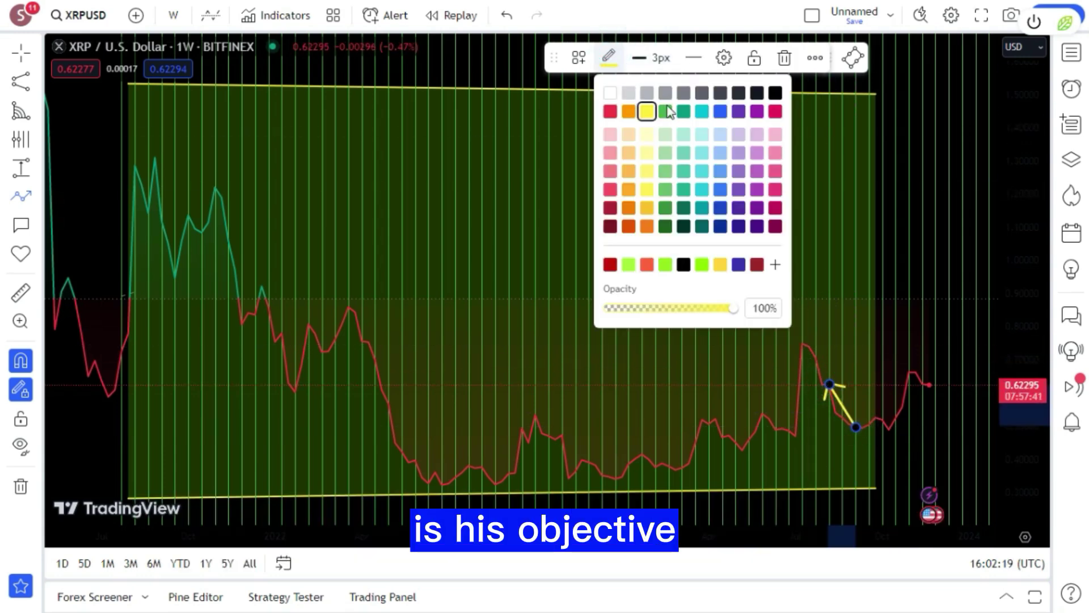
pyautogui.click(776, 111)
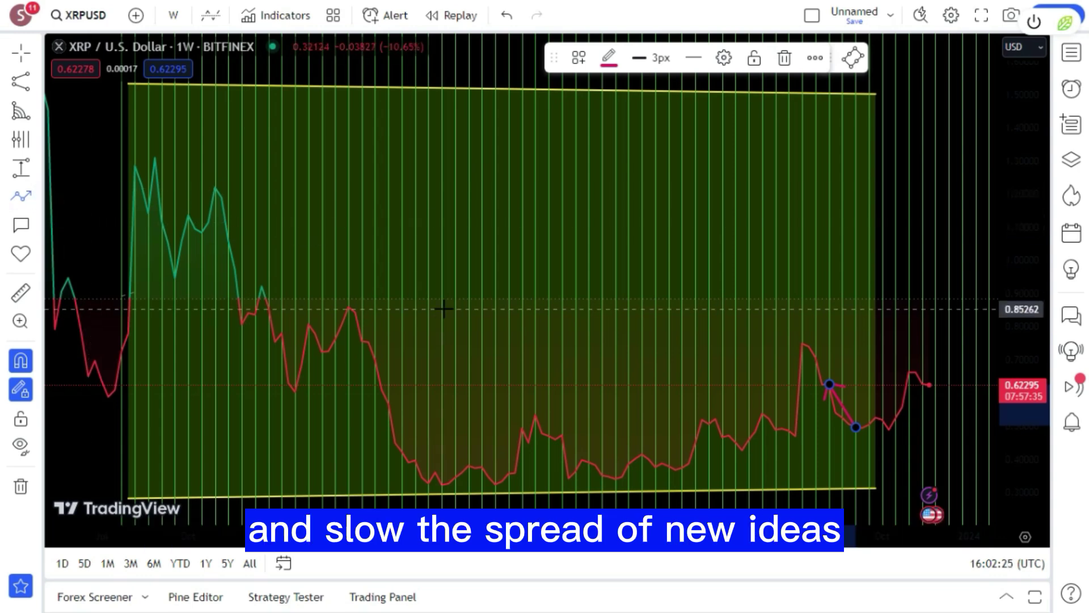
# Trace the path from the 2023 spike leftward through the recent lows and small peaks.
pyautogui.click(829, 384)
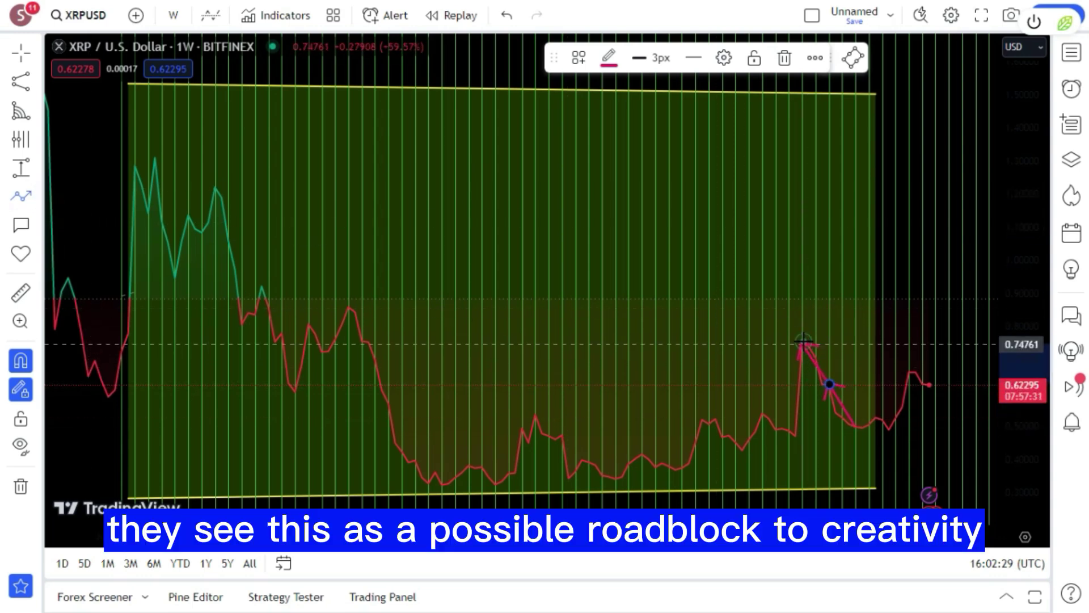
pyautogui.click(802, 343)
pyautogui.click(795, 436)
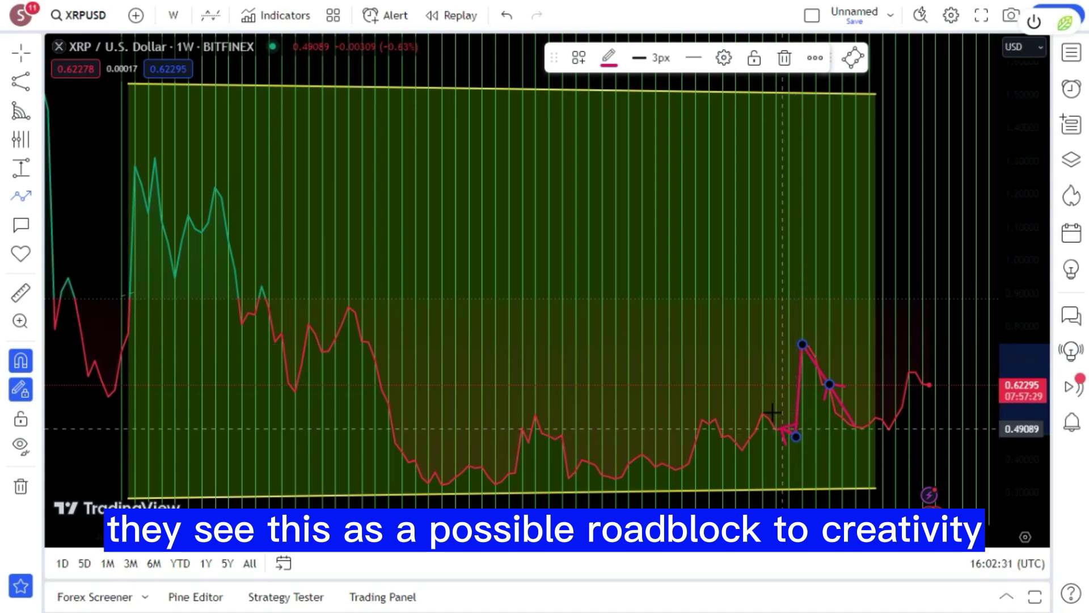
pyautogui.click(743, 450)
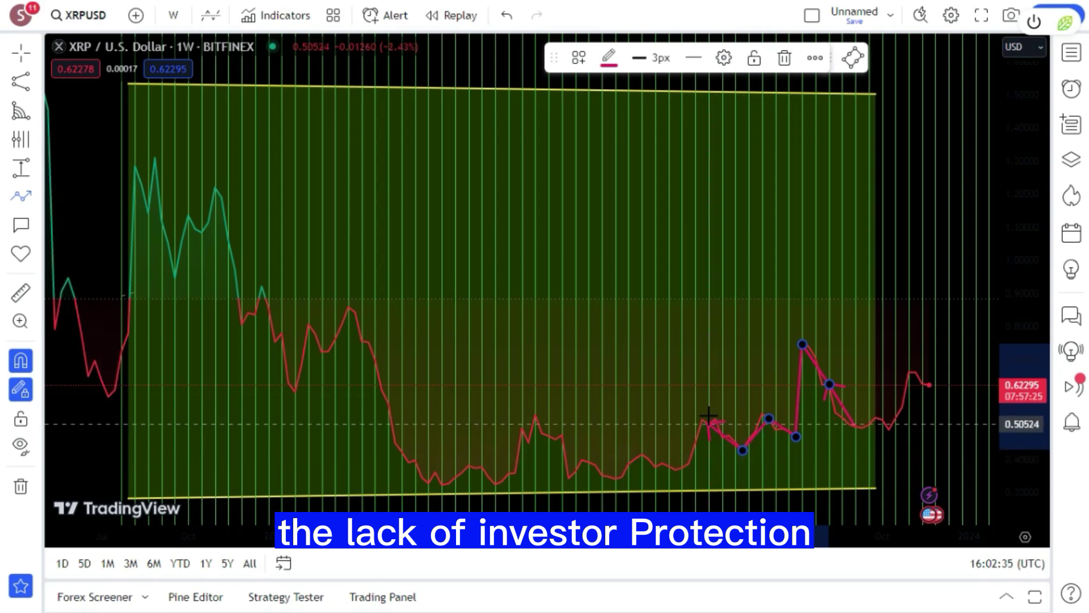
pyautogui.click(709, 422)
pyautogui.click(682, 468)
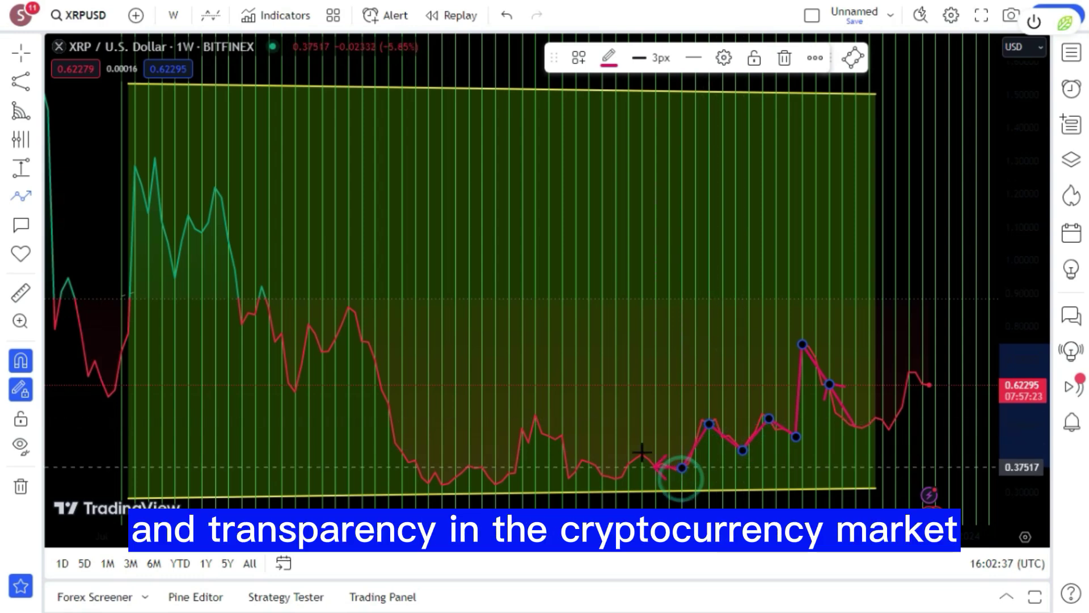
pyautogui.click(641, 453)
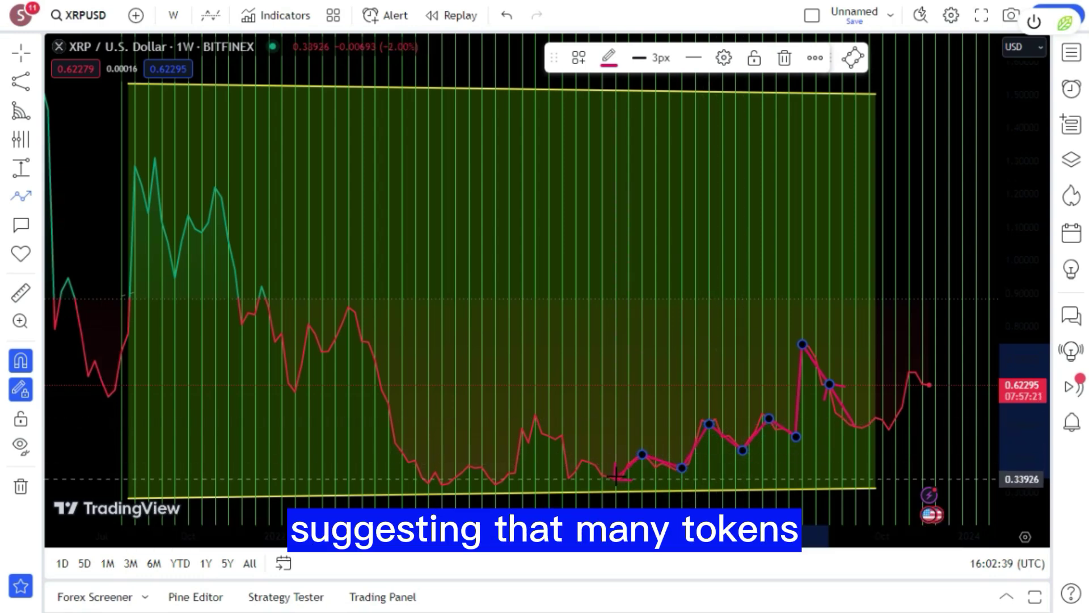
pyautogui.click(615, 477)
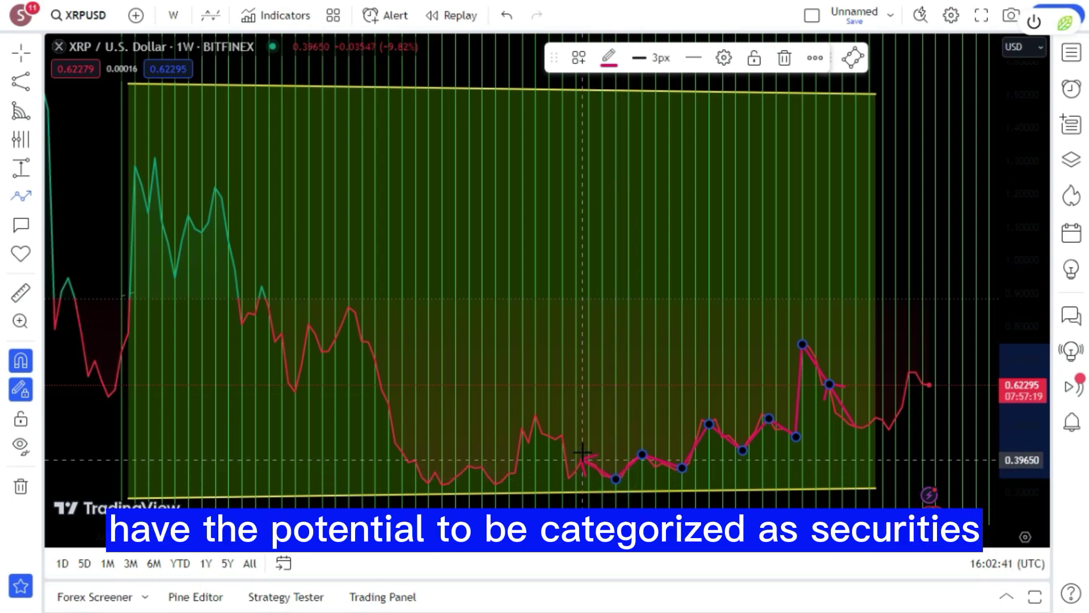
pyautogui.click(569, 477)
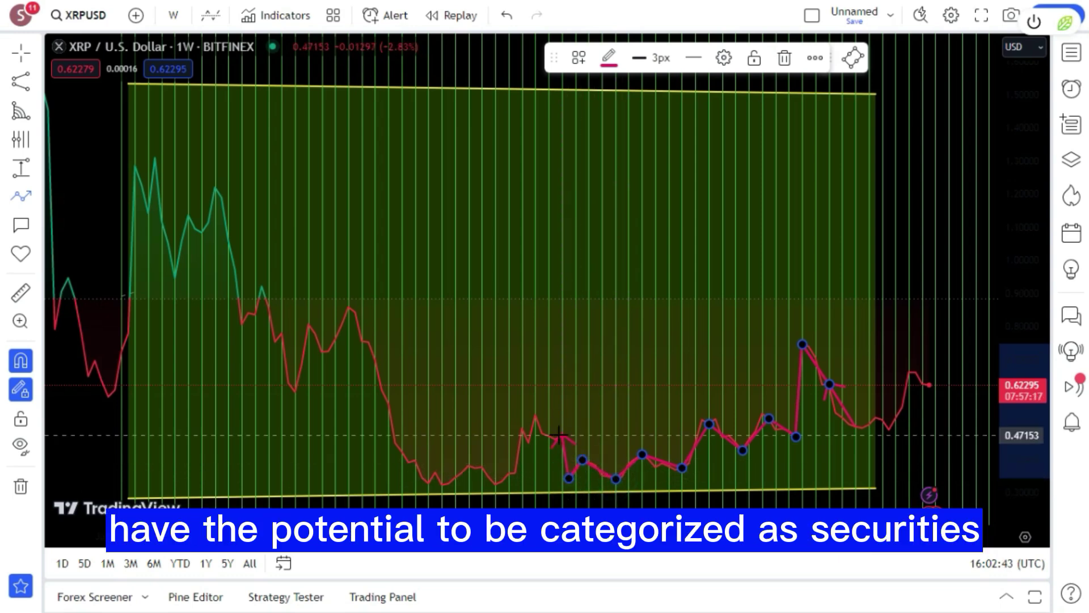
pyautogui.click(562, 436)
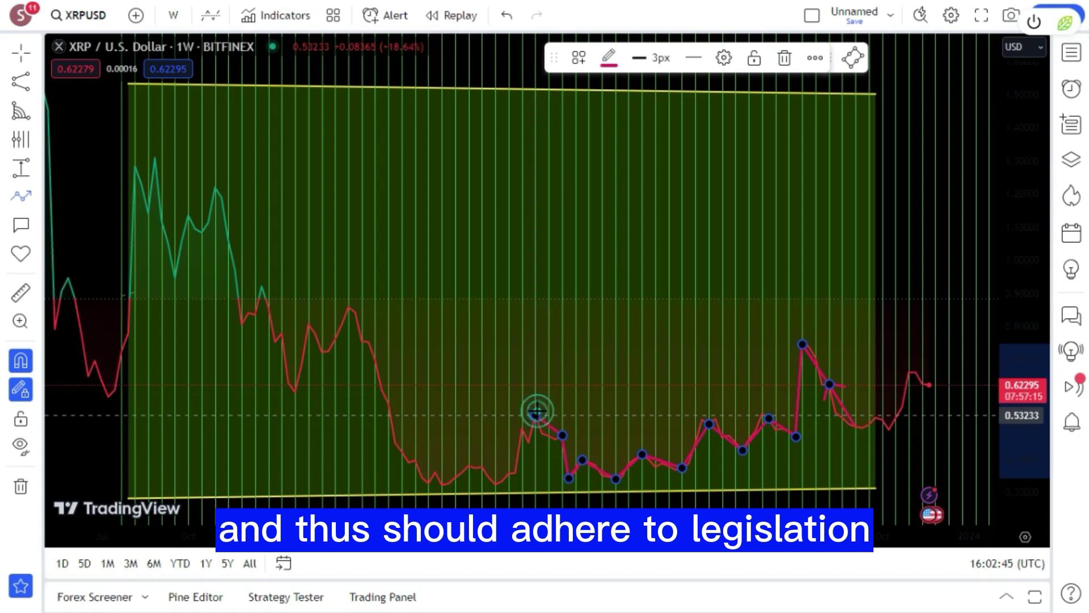
pyautogui.click(536, 413)
pyautogui.click(522, 429)
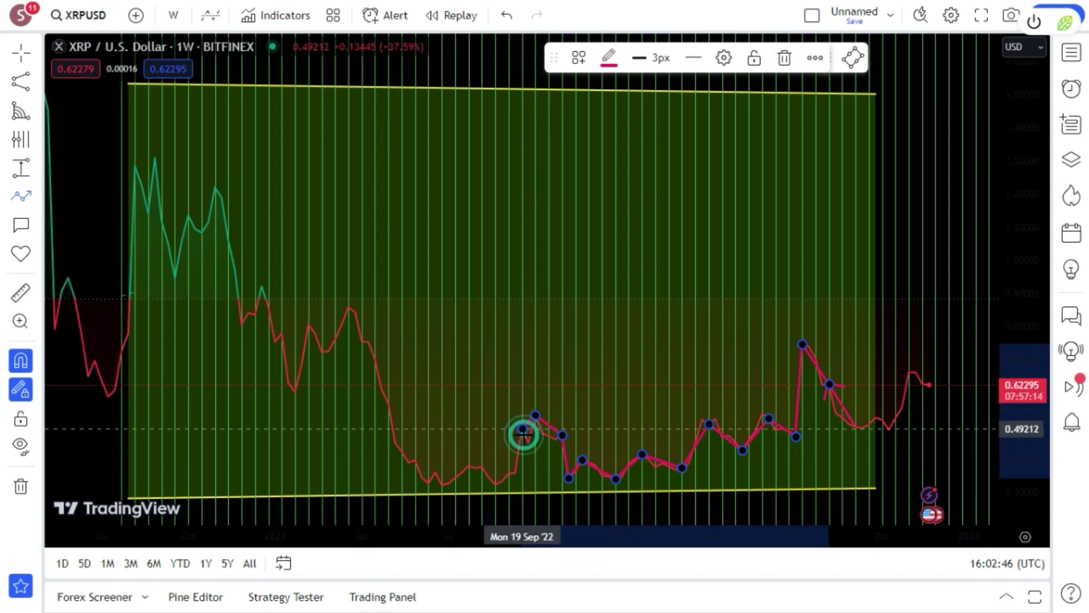
pyautogui.click(515, 474)
pyautogui.click(503, 481)
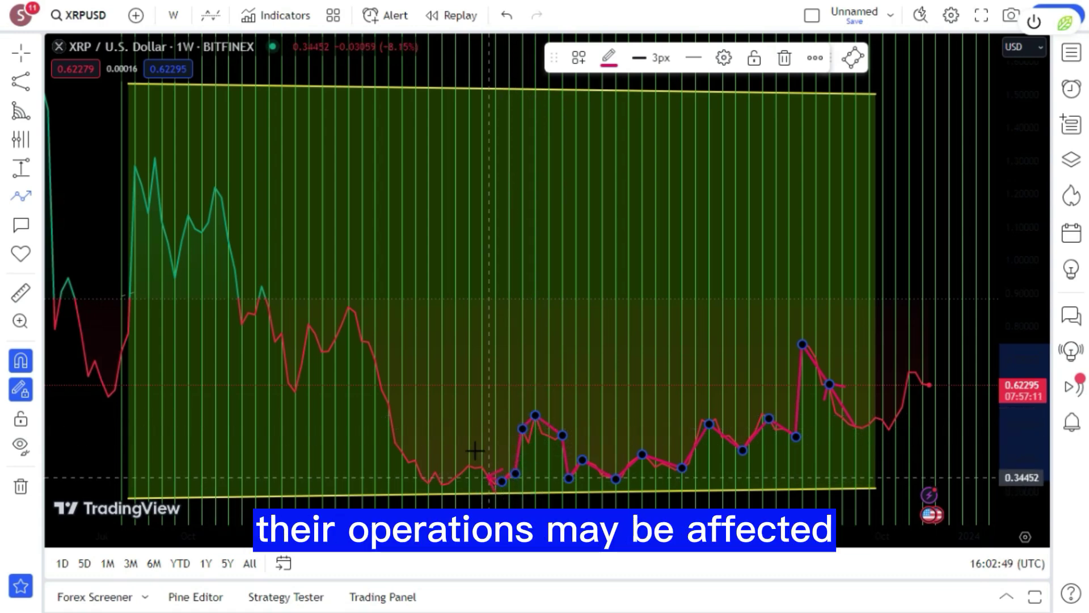
pyautogui.click(466, 456)
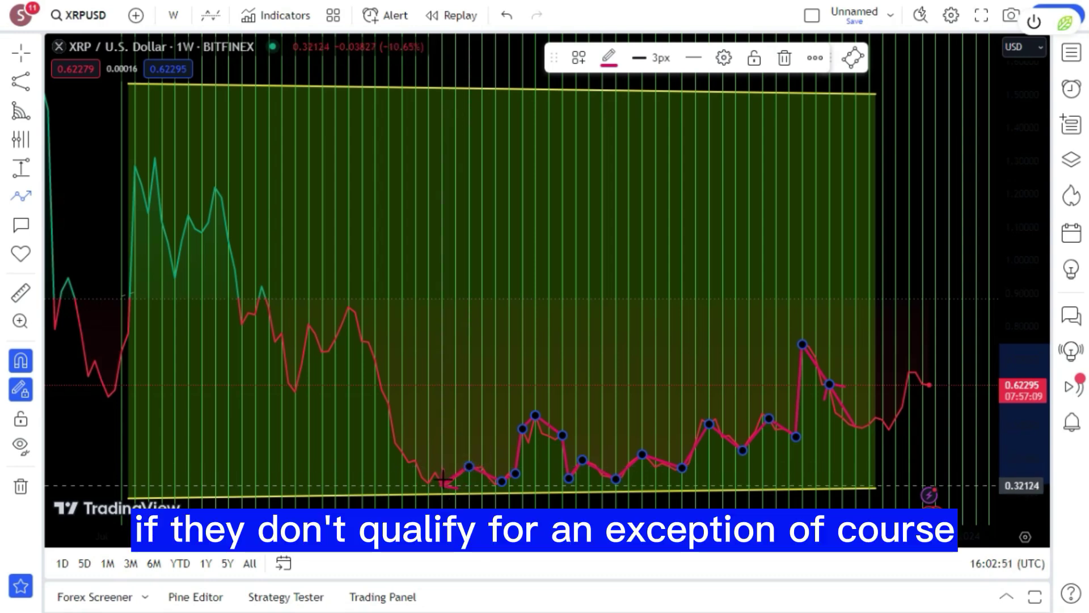
# Continue the path through the 2022 drop and 2021 highs to the channel's left edge.
pyautogui.click(422, 477)
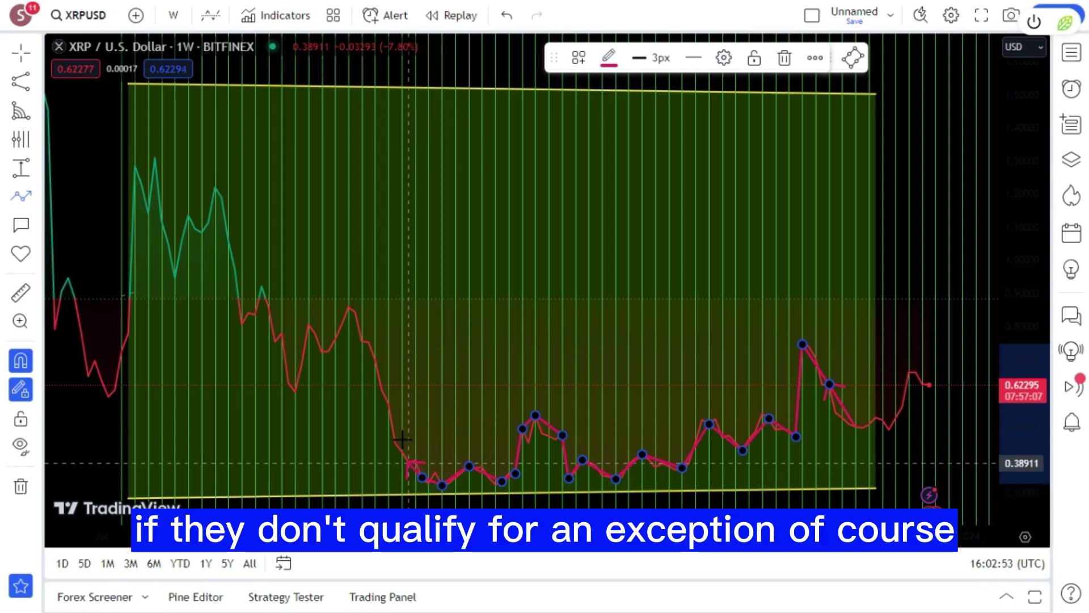
pyautogui.click(396, 442)
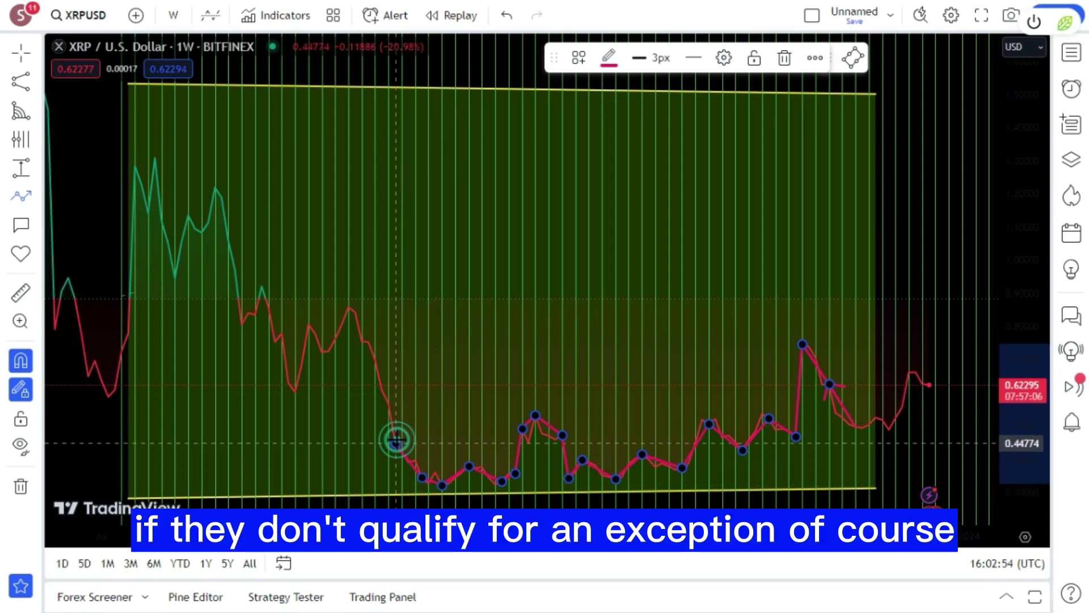
pyautogui.click(381, 390)
pyautogui.click(348, 307)
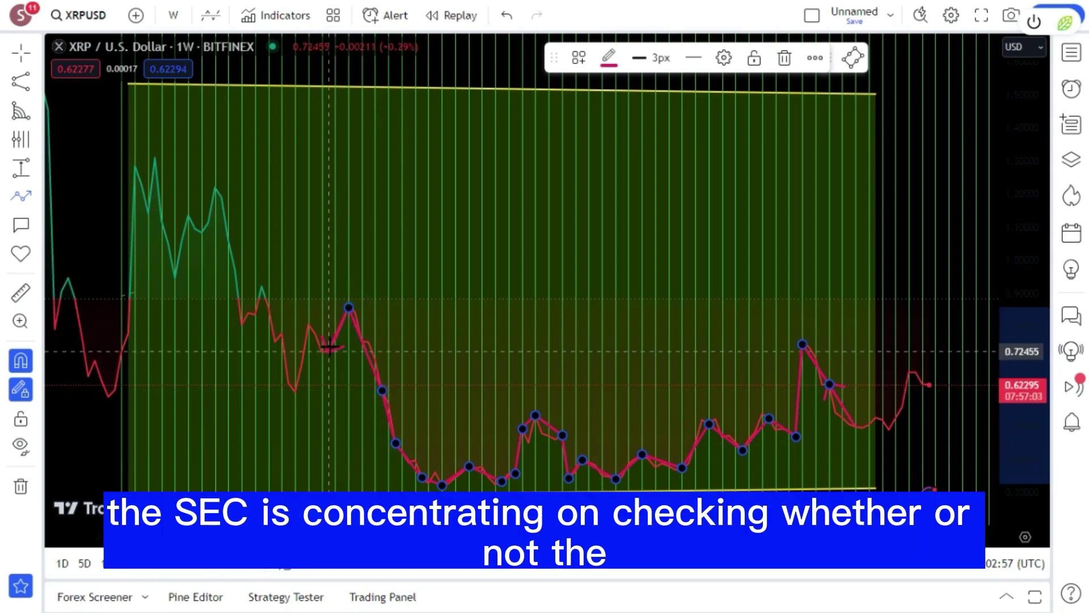
pyautogui.click(328, 351)
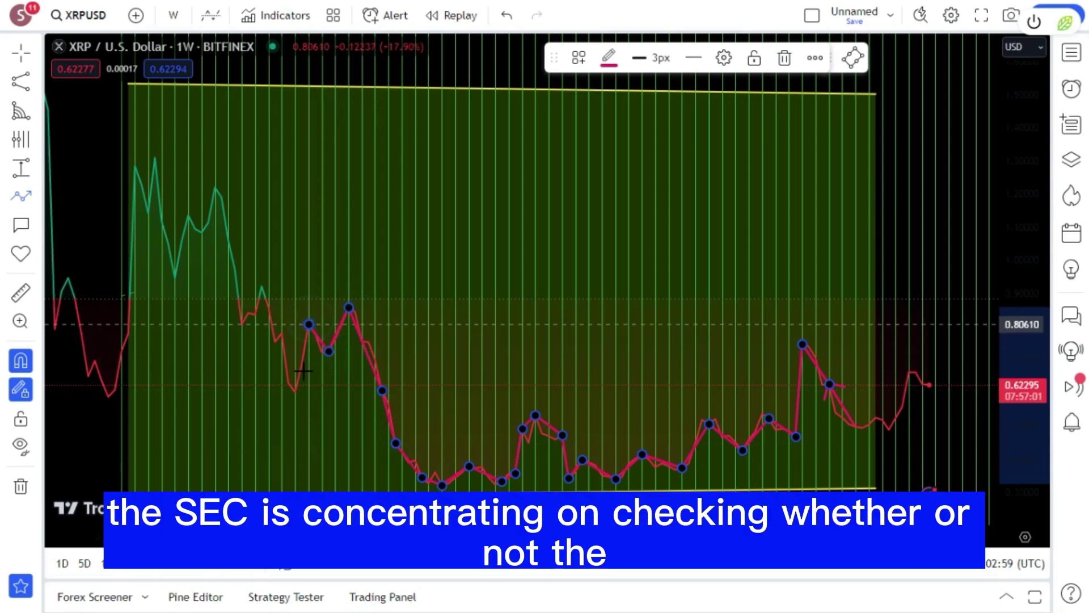
pyautogui.click(295, 391)
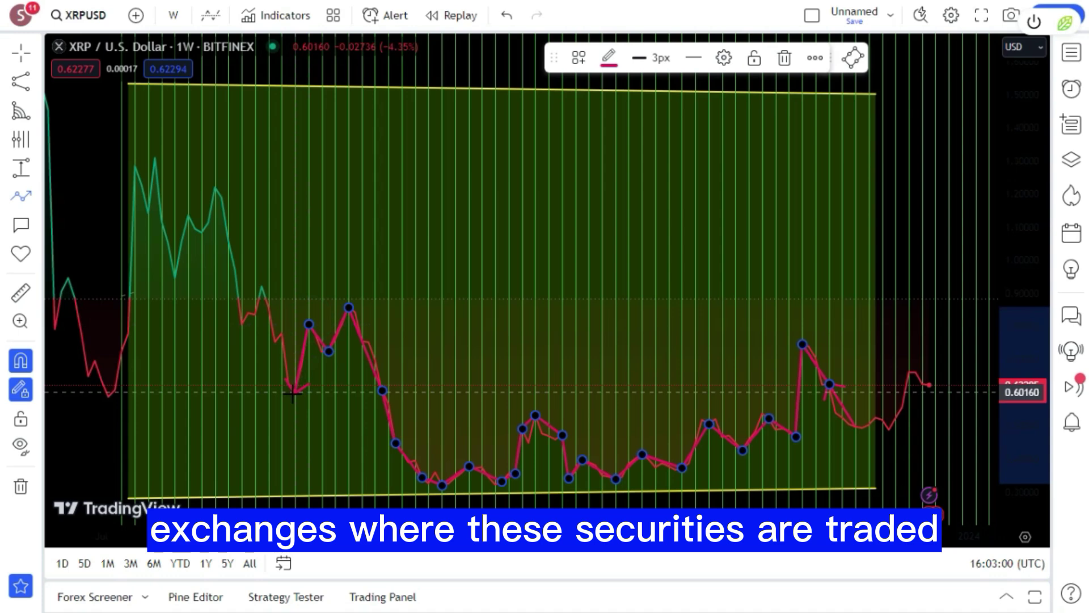
pyautogui.click(274, 340)
pyautogui.click(261, 274)
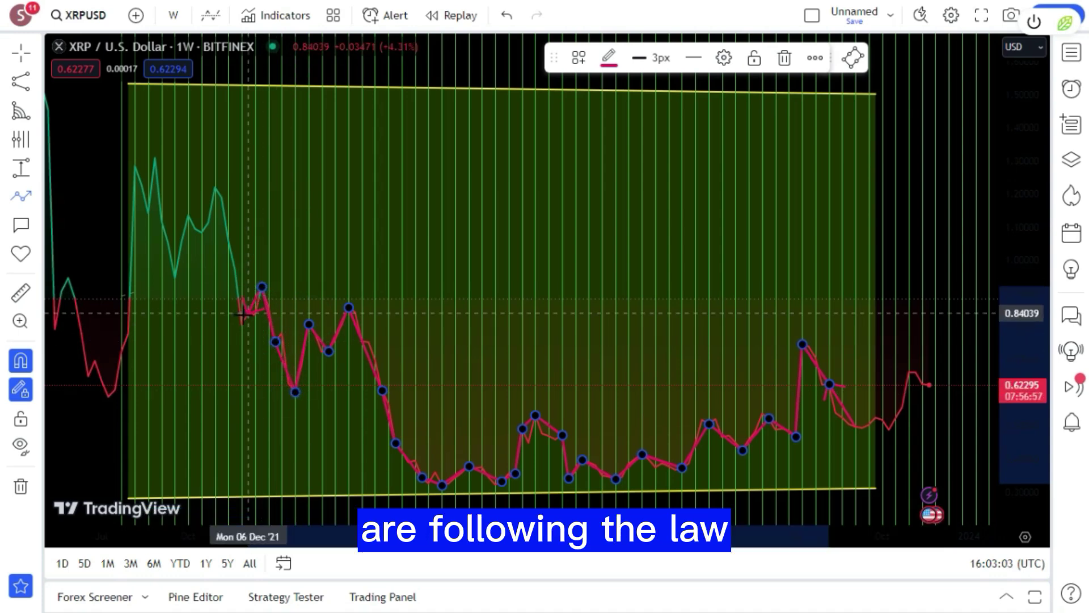
pyautogui.click(242, 321)
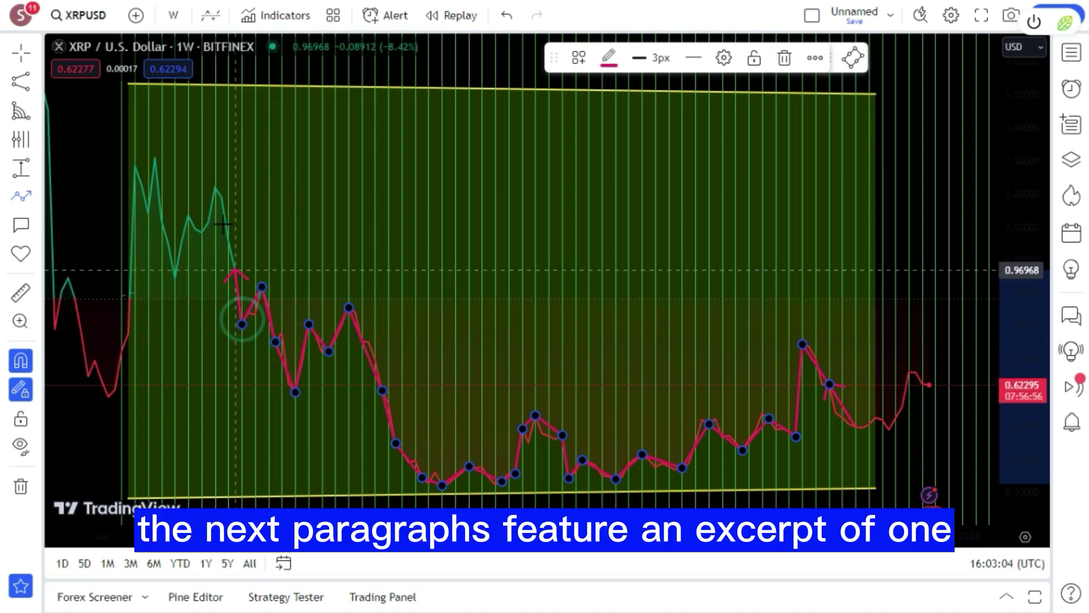
pyautogui.click(216, 186)
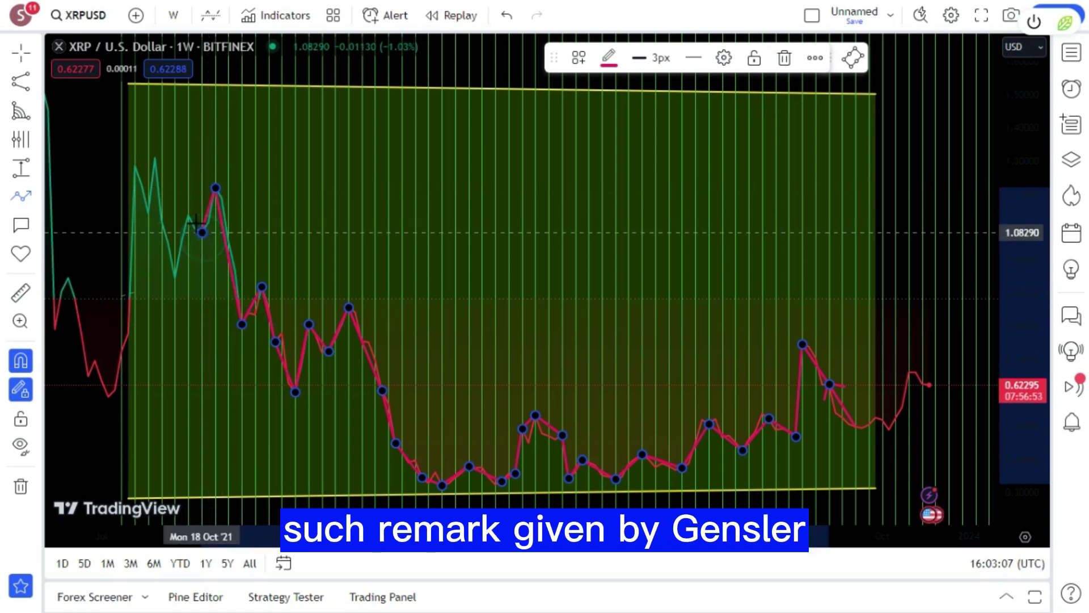
pyautogui.click(200, 229)
pyautogui.click(188, 217)
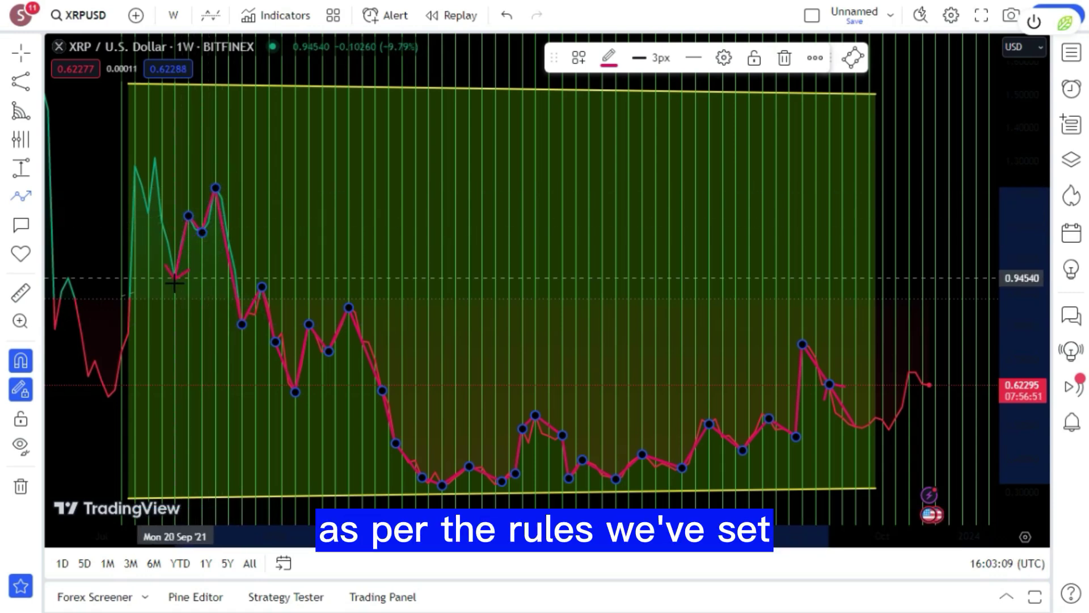
pyautogui.click(155, 211)
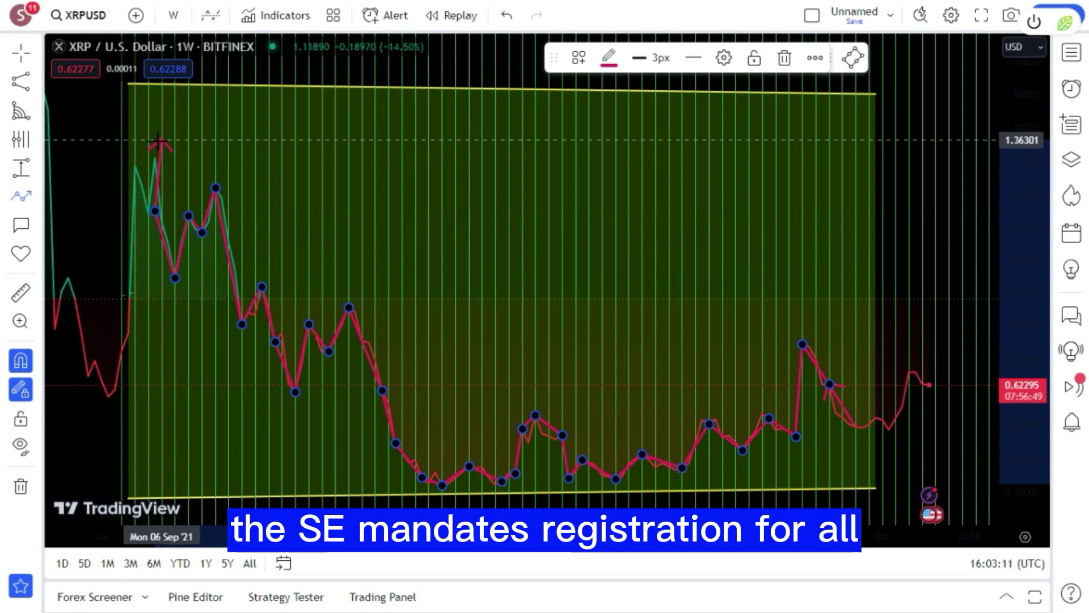
pyautogui.click(154, 147)
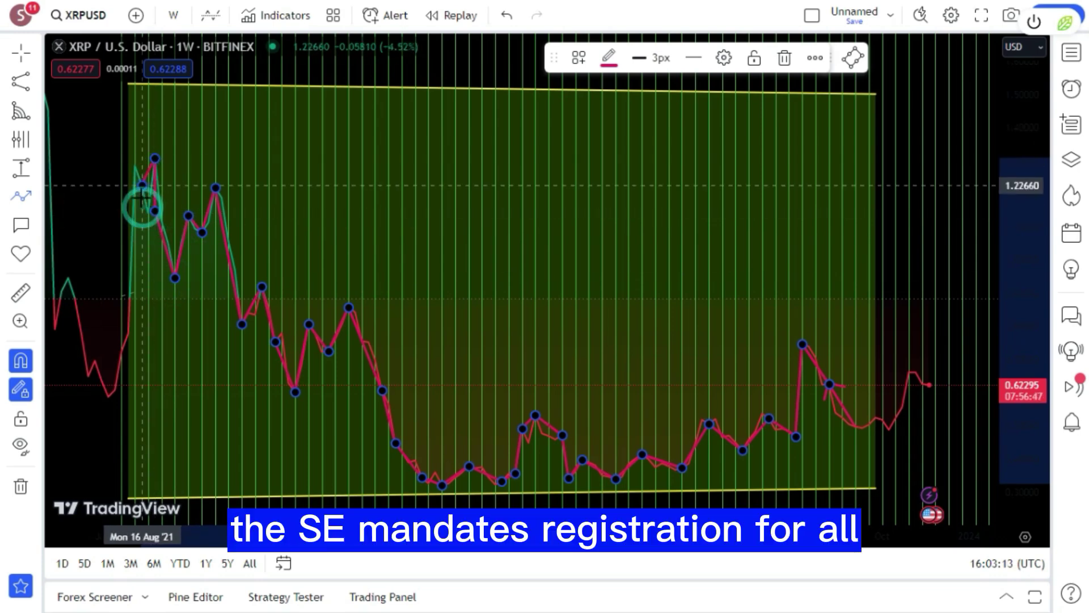
pyautogui.click(129, 161)
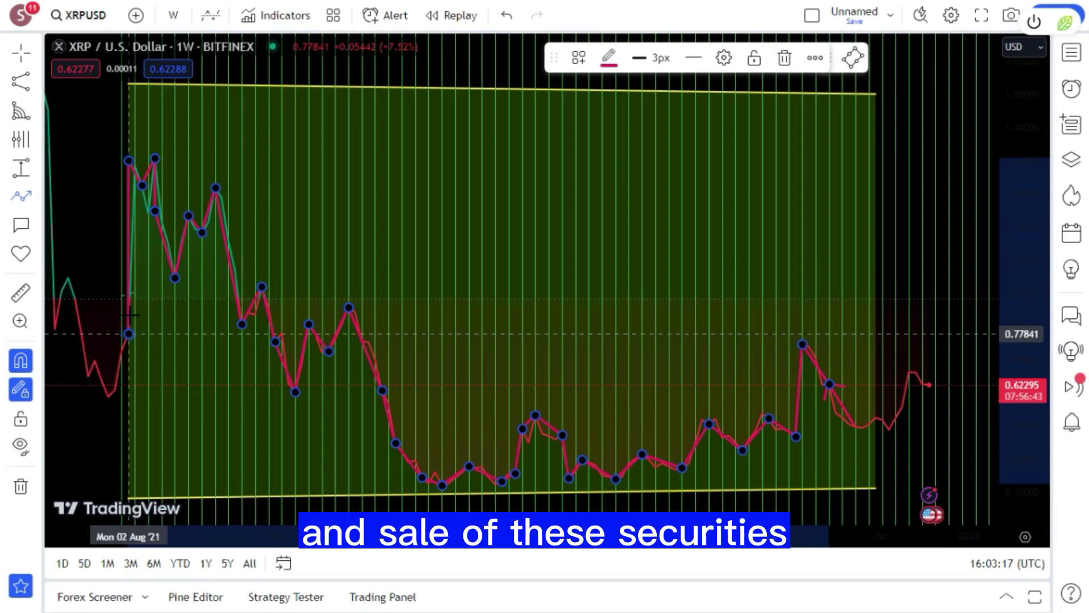
# Deselect the price path, reset the chart view, and select the green channel.
pyautogui.scroll(-3, 182, 309)
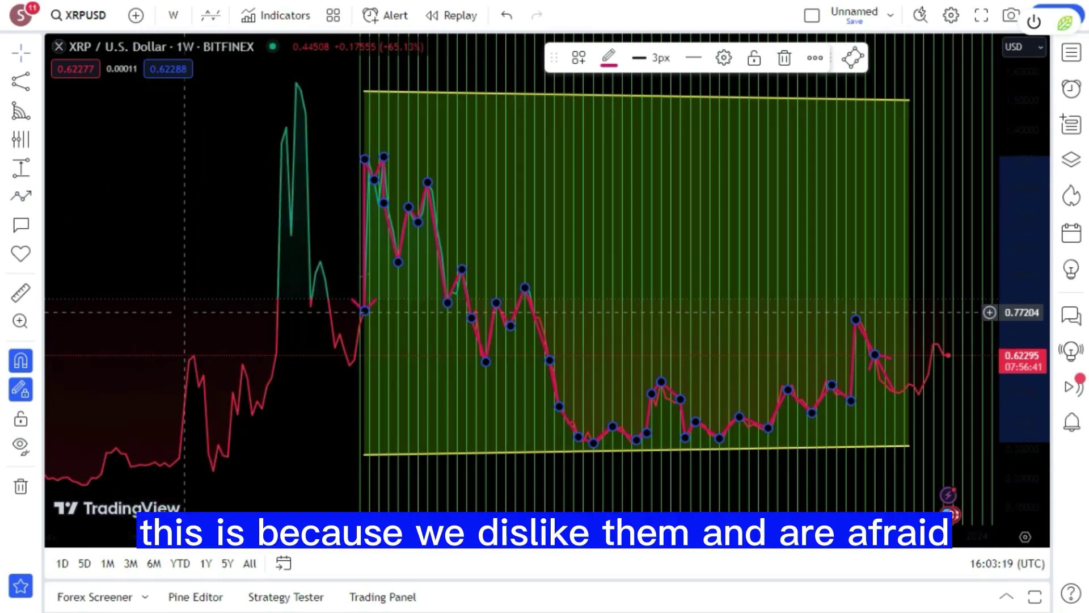
pyautogui.scroll(5, 571, 425)
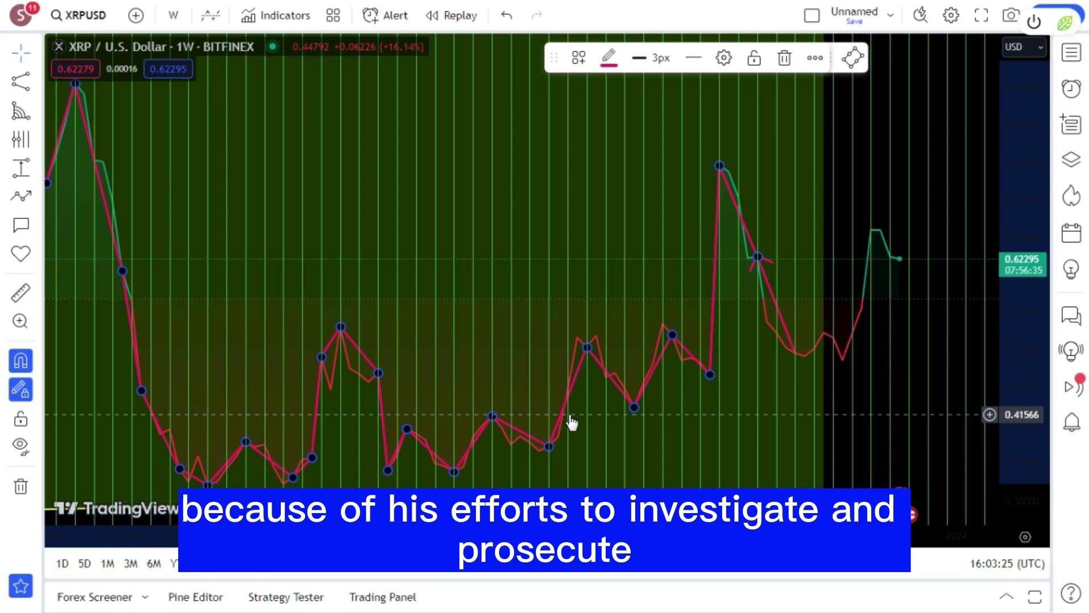
pyautogui.click(553, 350)
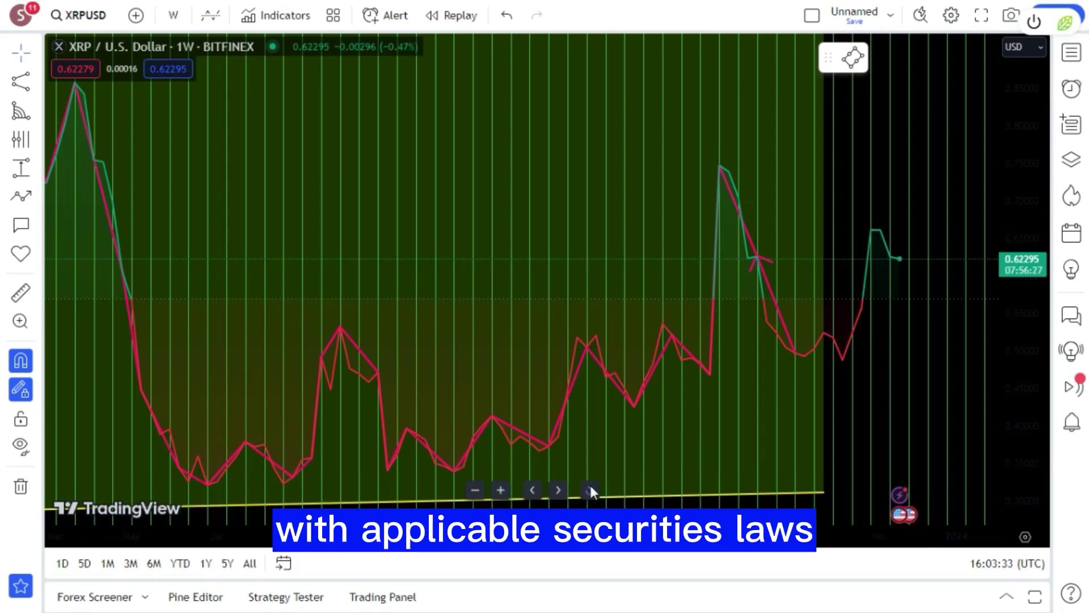
pyautogui.click(589, 489)
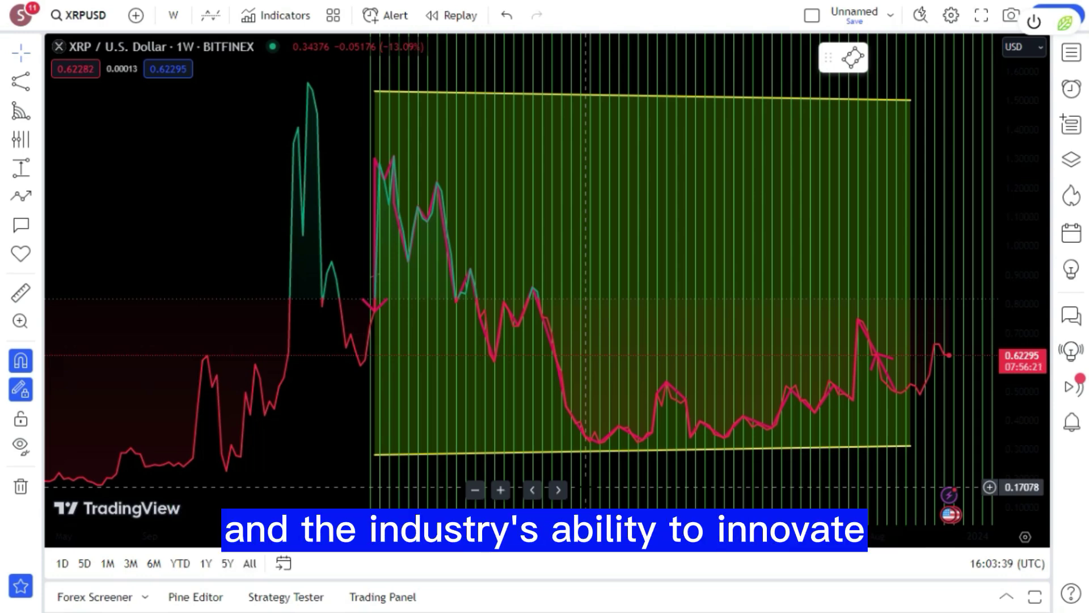
pyautogui.click(660, 172)
pyautogui.scroll(3, 663, 182)
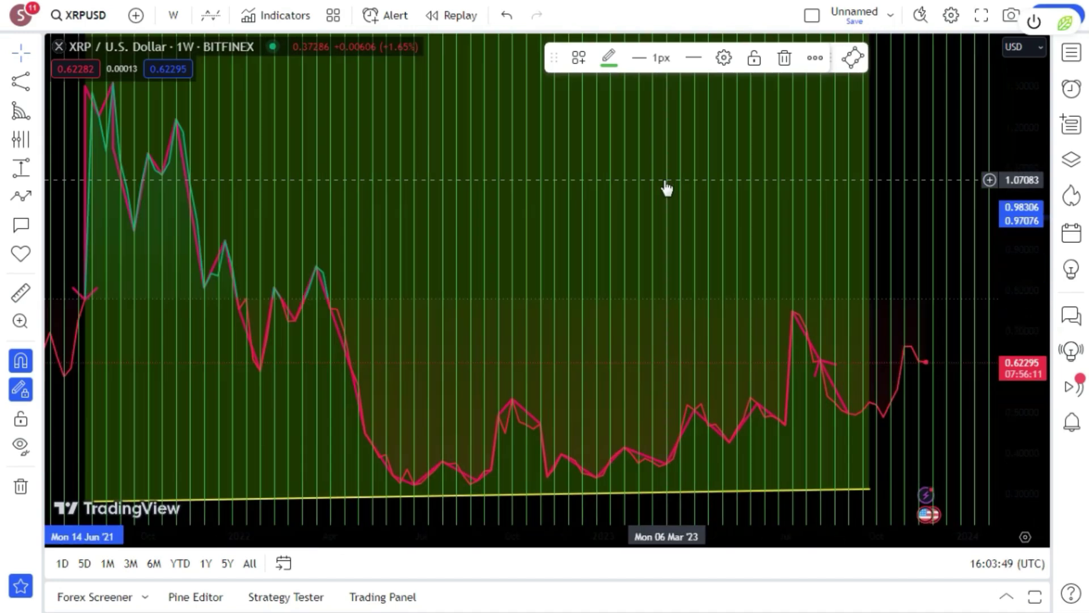
pyautogui.scroll(-3, 666, 189)
pyautogui.scroll(2, 667, 189)
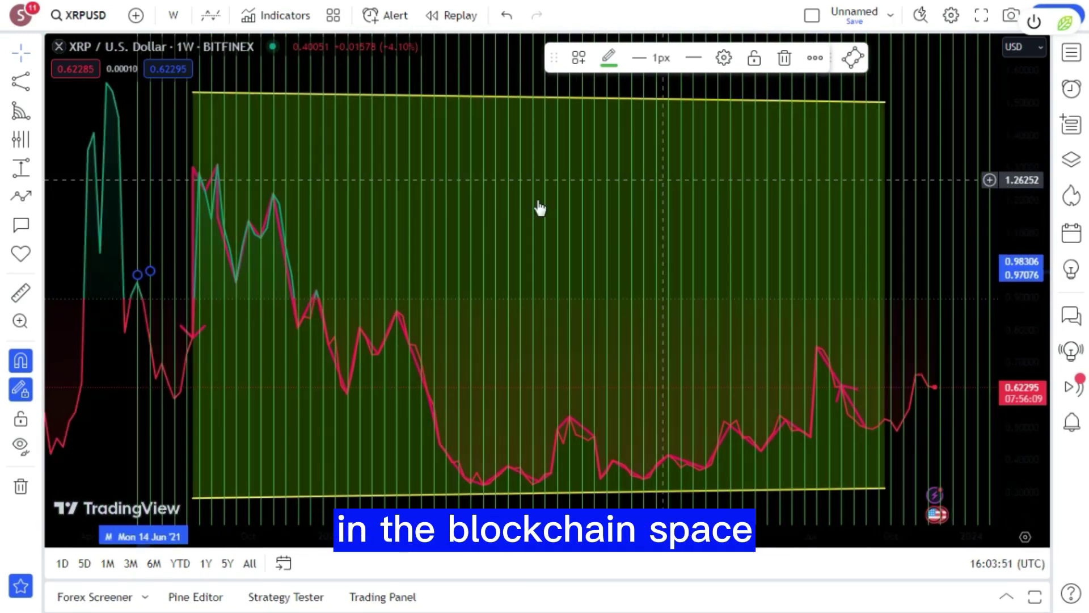
# Open the icon library and scroll down to the Arrows section.
pyautogui.click(20, 255)
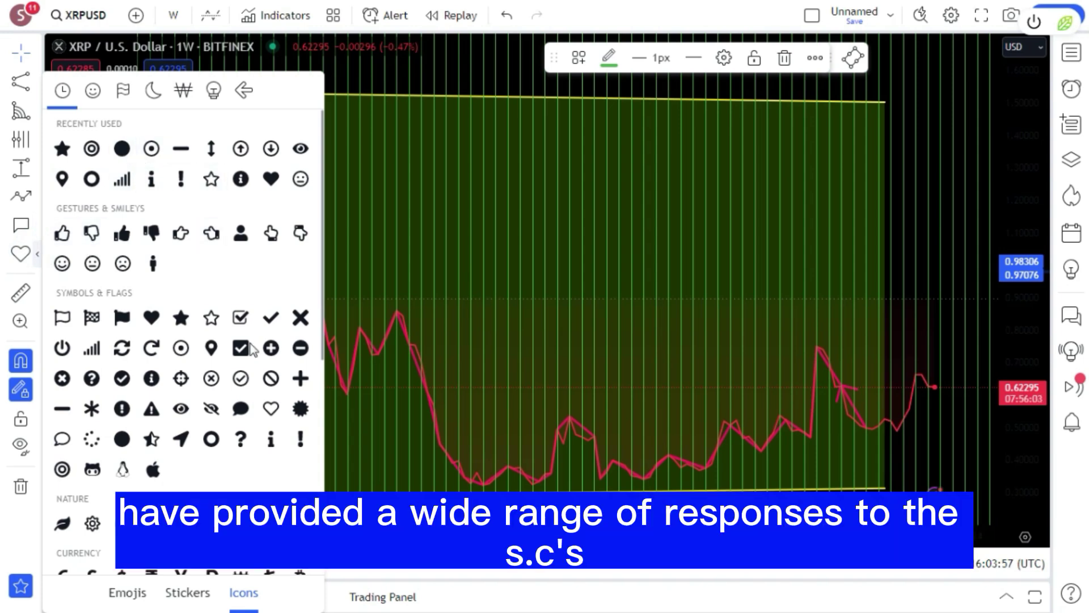
pyautogui.scroll(-4, 254, 356)
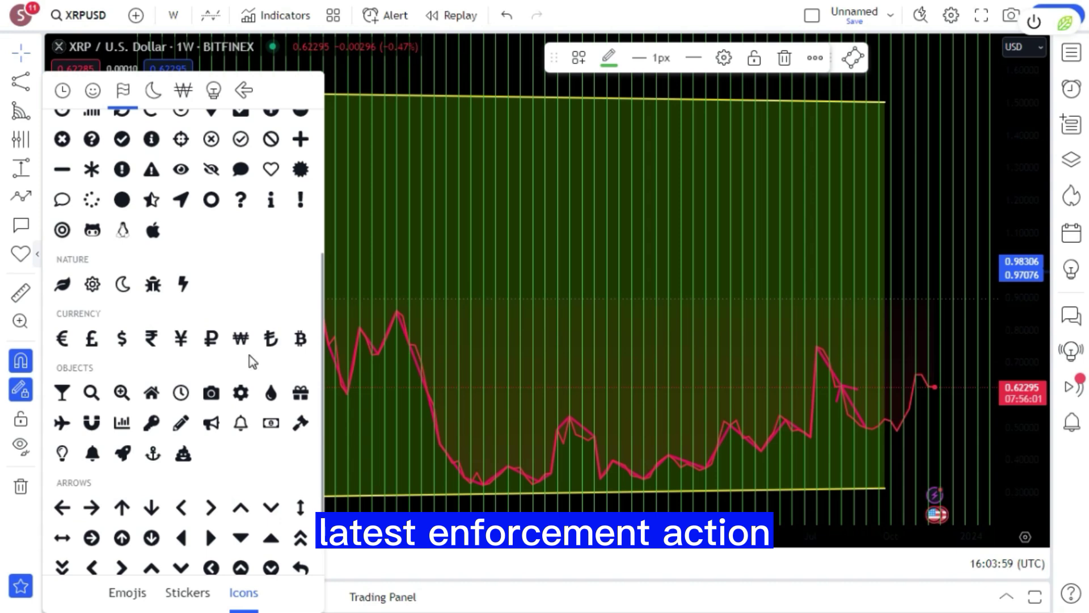
pyautogui.scroll(-1, 252, 361)
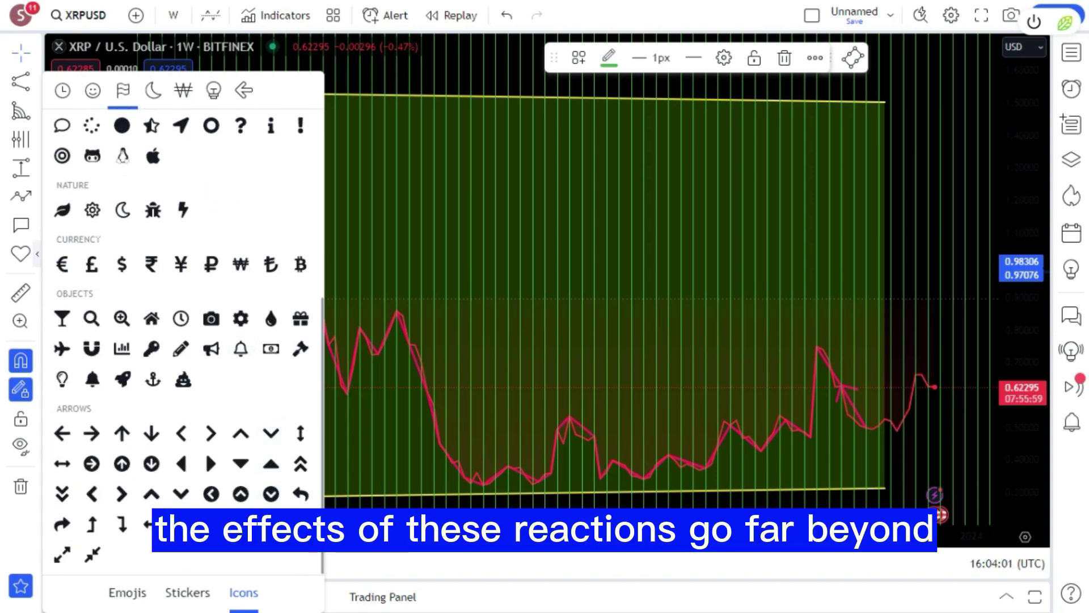
# Place ten circled down-arrow markers along the price line, moving the last onto the latest dip.
pyautogui.click(151, 463)
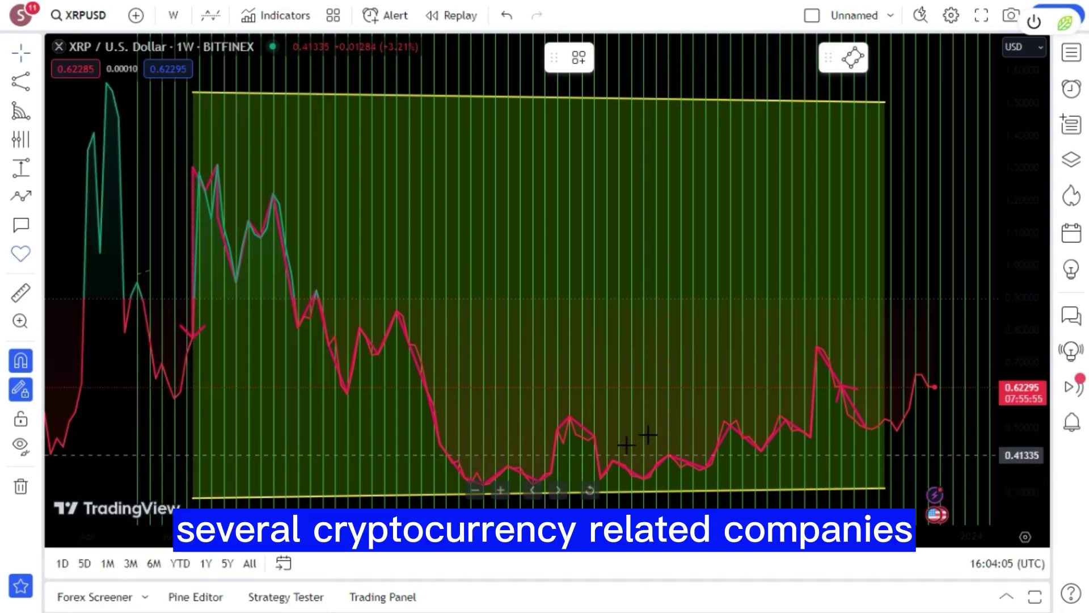
pyautogui.click(544, 471)
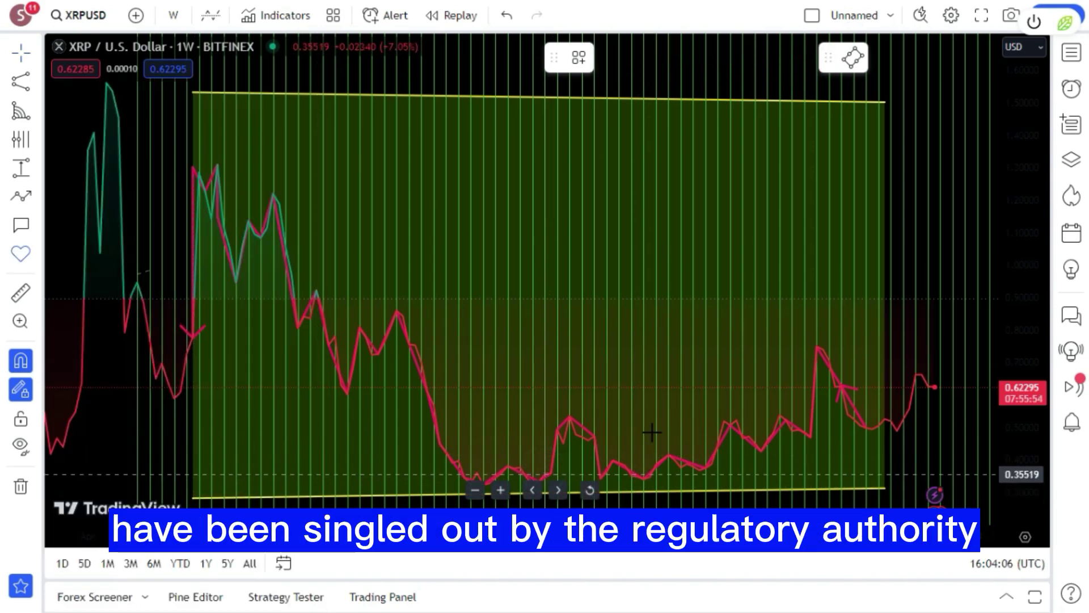
pyautogui.click(705, 469)
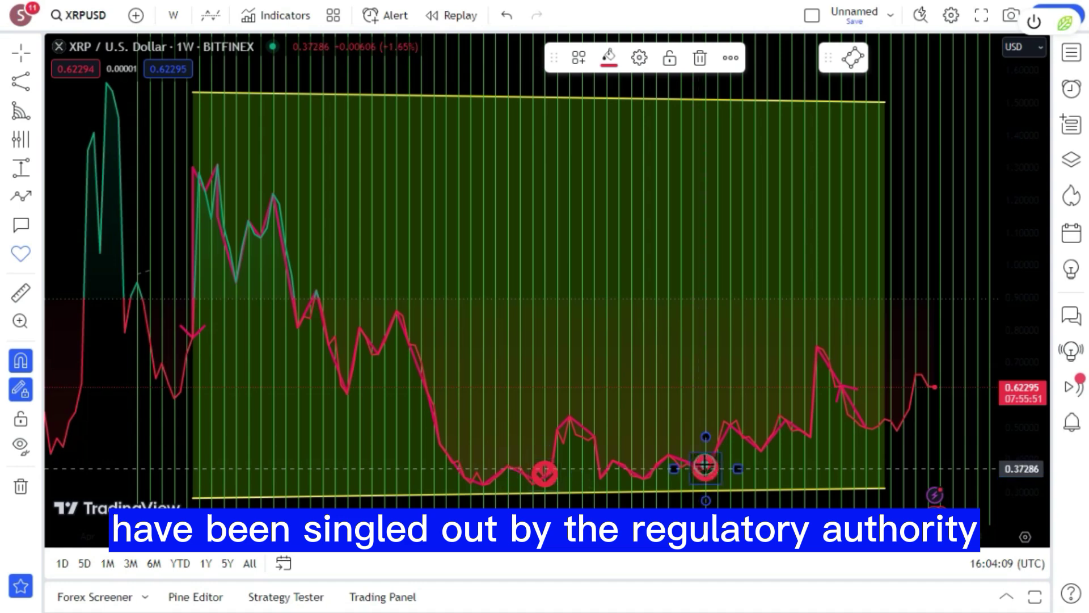
pyautogui.click(761, 451)
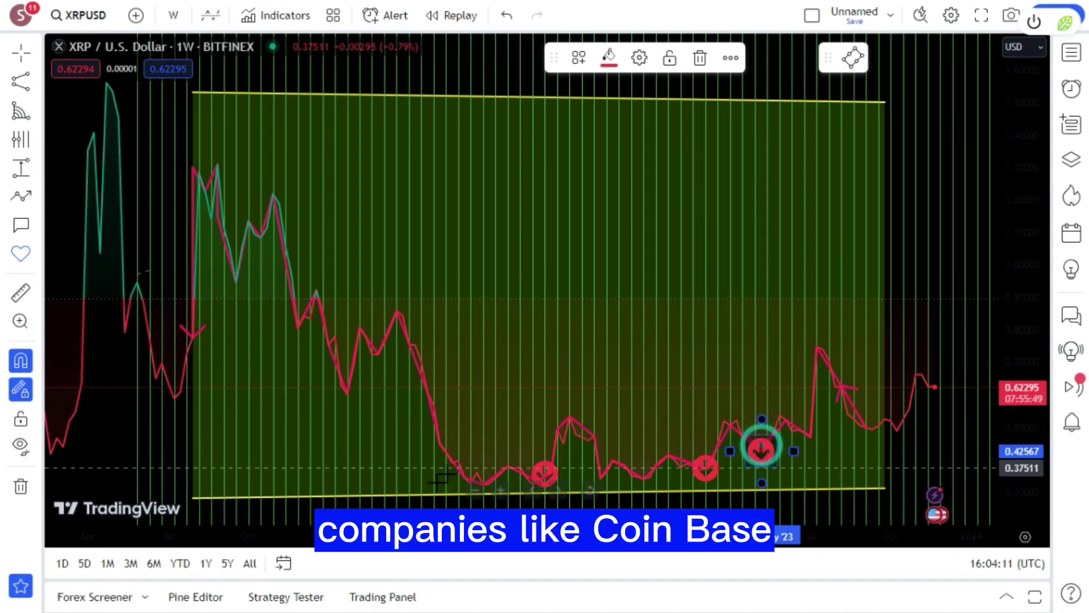
pyautogui.click(378, 354)
pyautogui.click(341, 386)
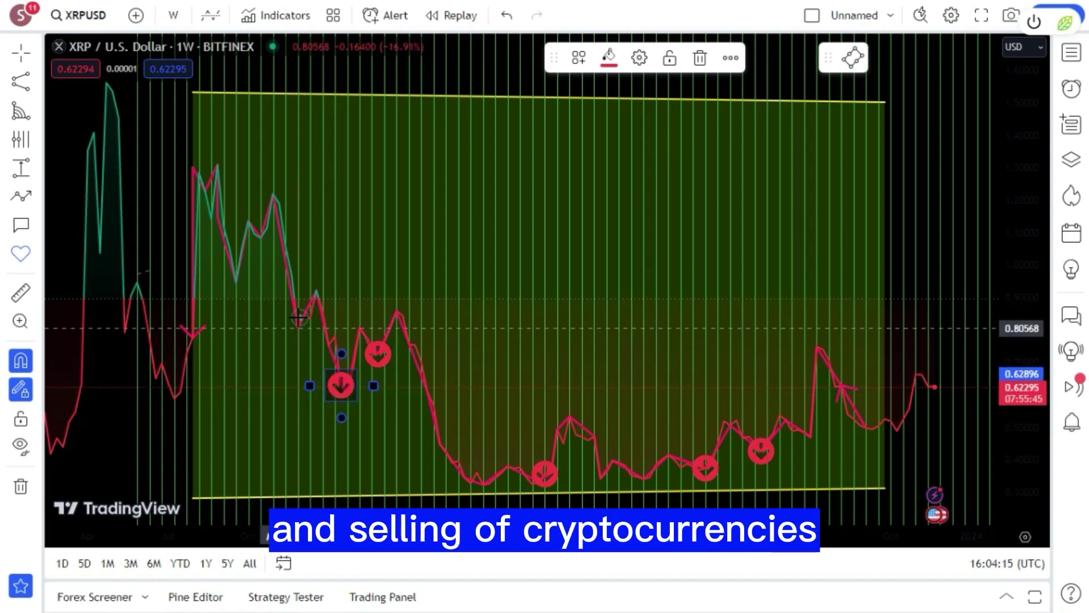
pyautogui.click(298, 327)
pyautogui.click(242, 248)
pyautogui.click(193, 337)
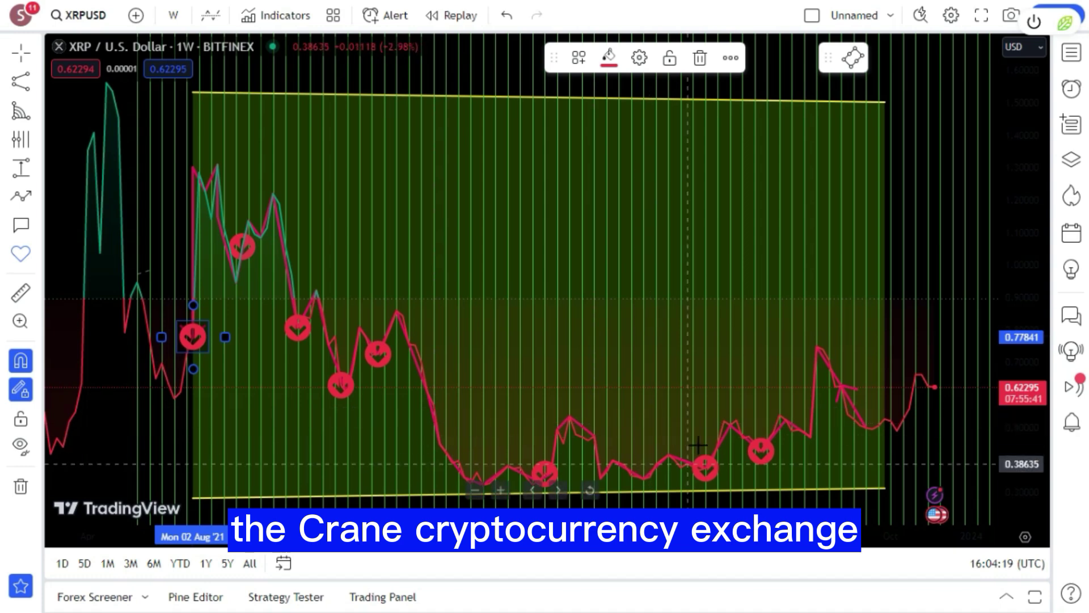
pyautogui.click(817, 433)
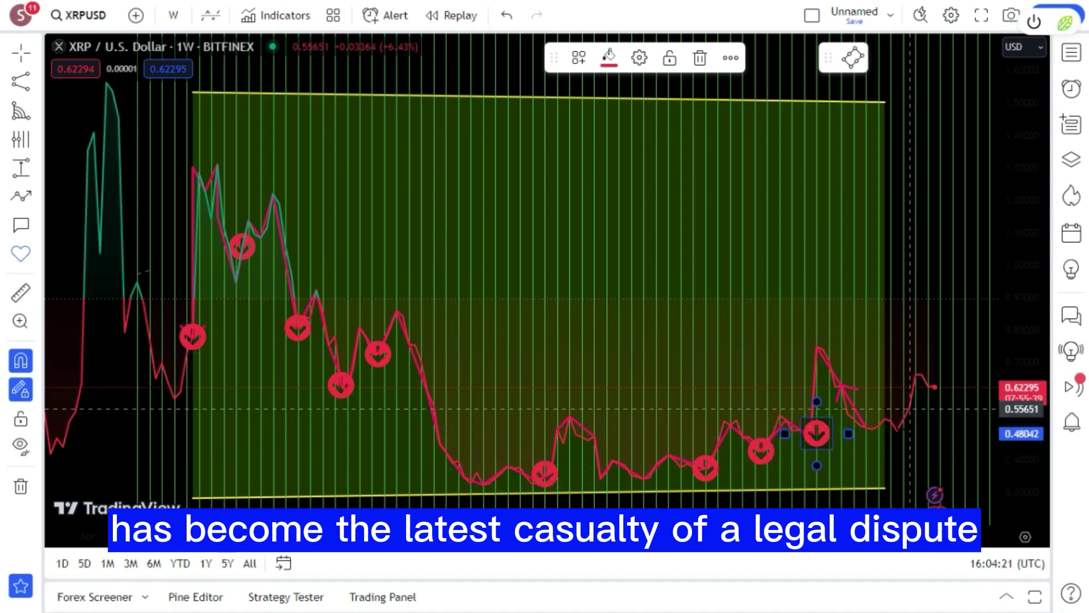
pyautogui.moveTo(817, 434)
pyautogui.mouseDown()
pyautogui.moveTo(905, 433)
pyautogui.moveTo(903, 420)
pyautogui.mouseUp()
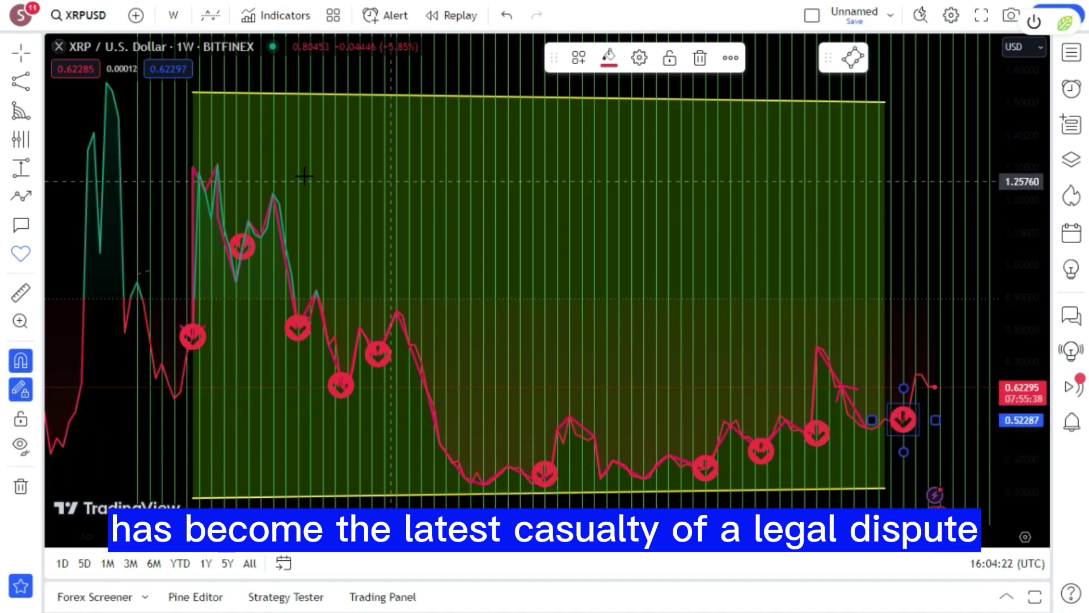
# Reopen the icon library and scroll to the Arrows section.
pyautogui.click(39, 254)
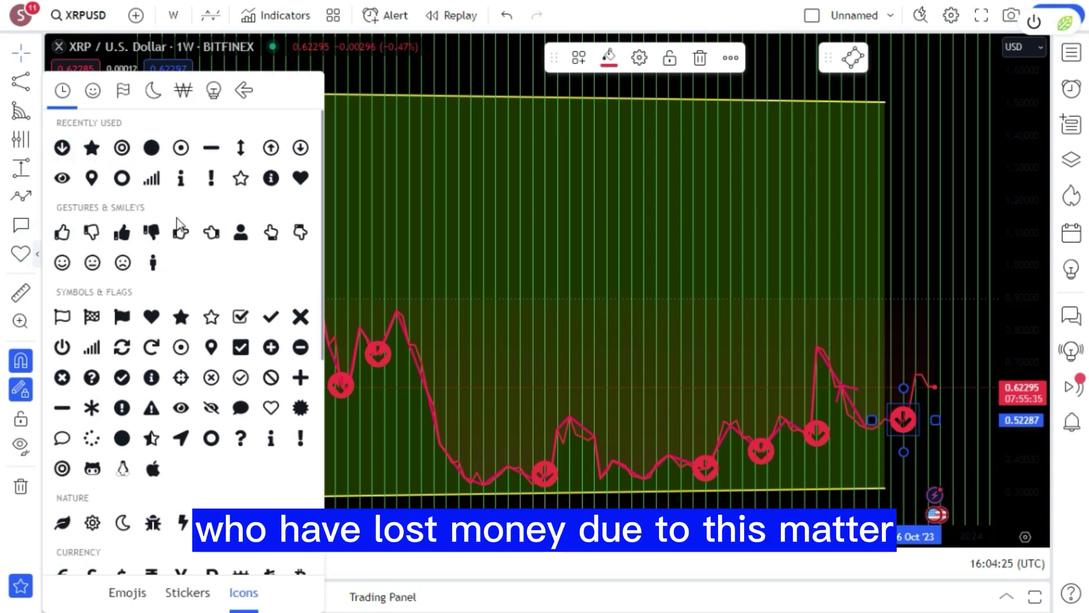
pyautogui.scroll(-5, 176, 215)
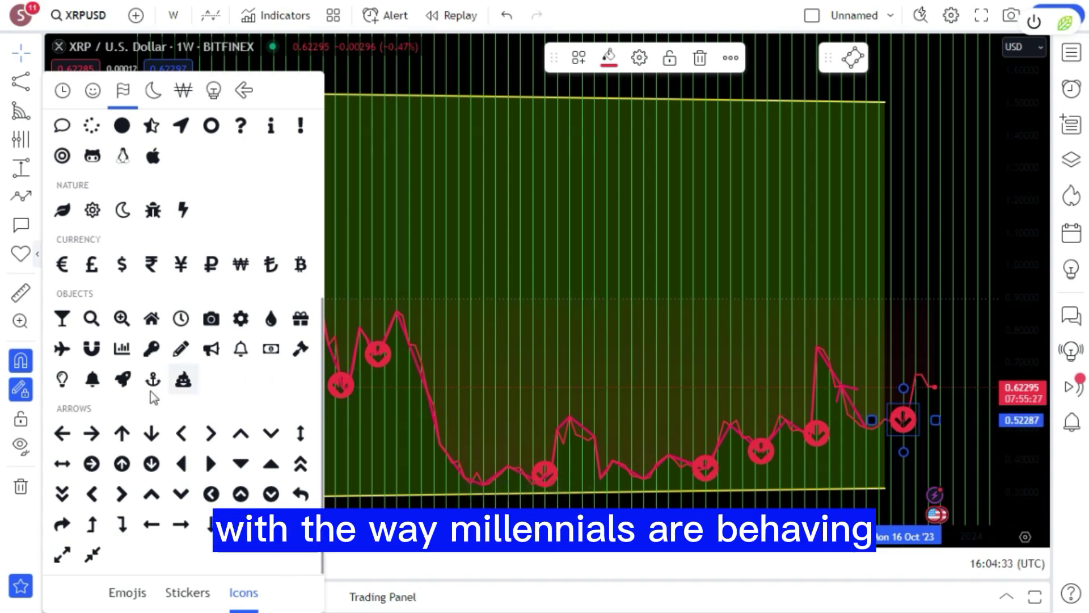
pyautogui.scroll(5, 154, 400)
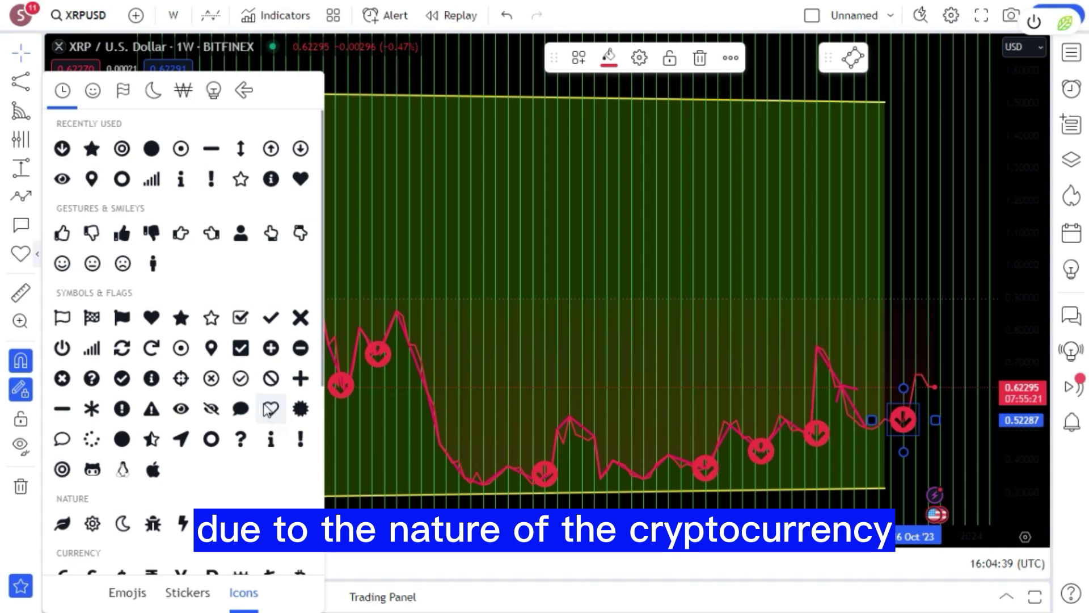
pyautogui.scroll(-5, 263, 404)
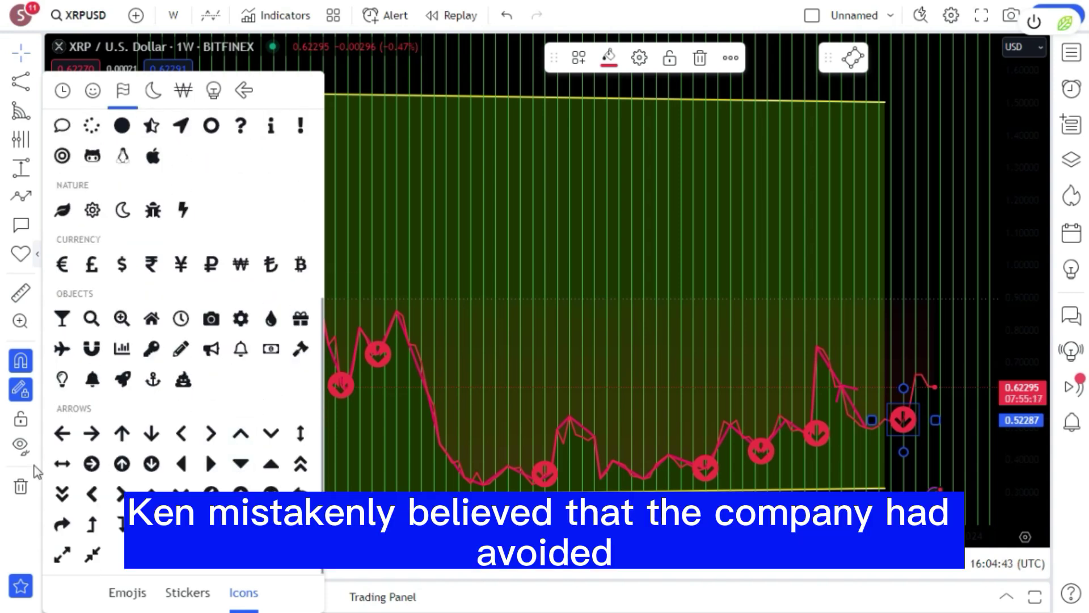
# Place circled up-arrow markers on seven peaks, starting with the 0.73905 high.
pyautogui.click(117, 467)
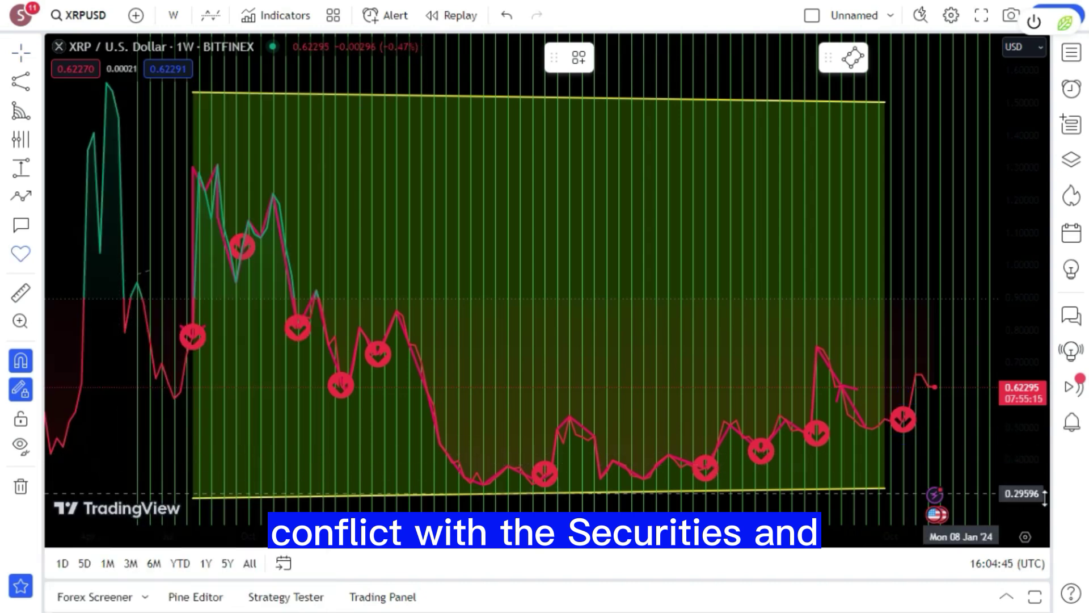
pyautogui.click(820, 368)
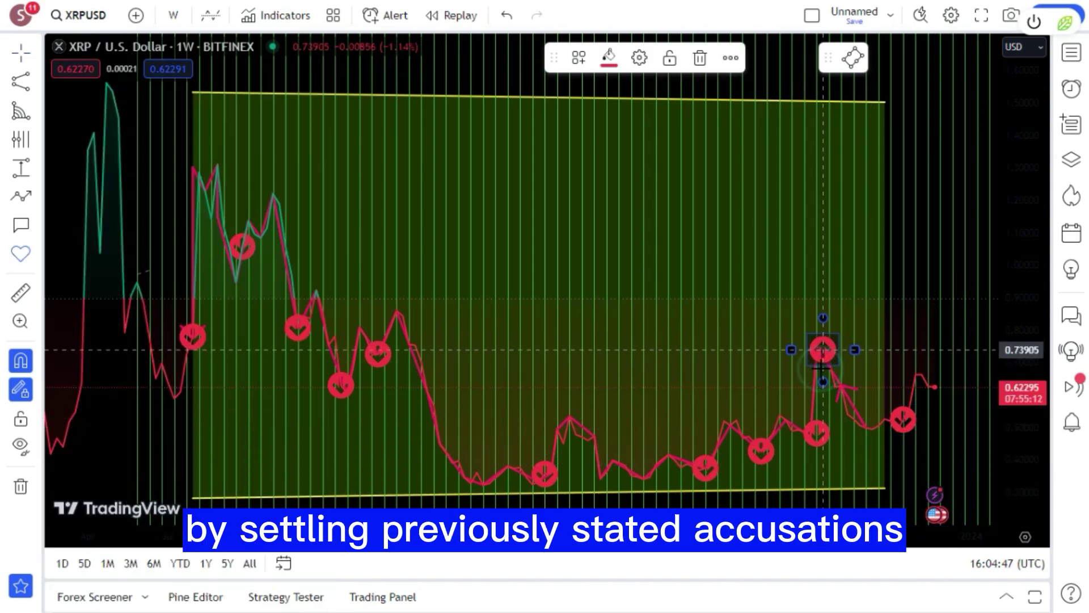
pyautogui.click(786, 433)
pyautogui.click(736, 438)
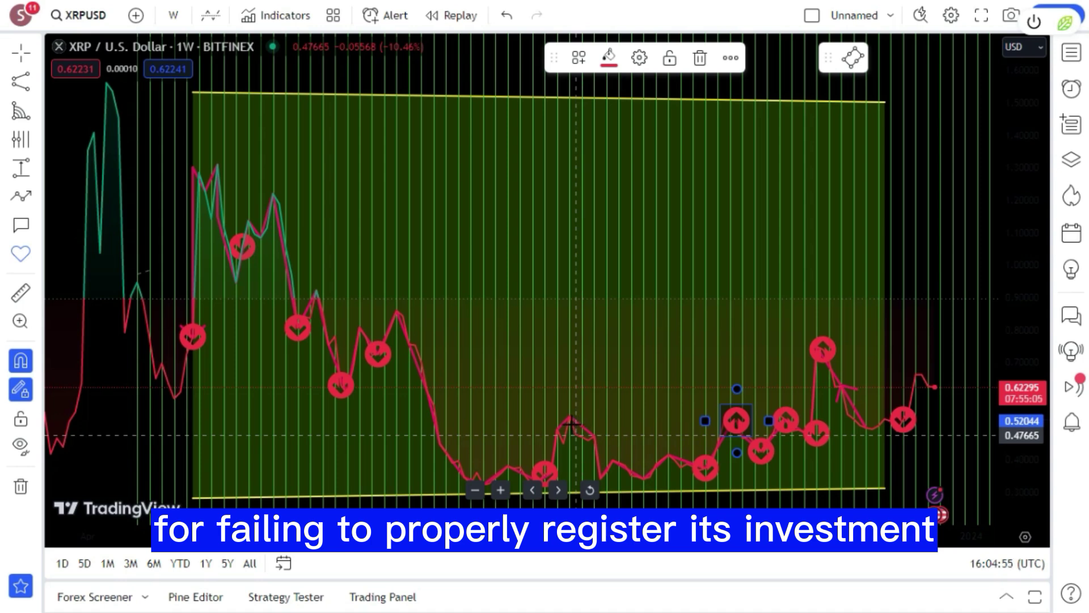
pyautogui.click(570, 420)
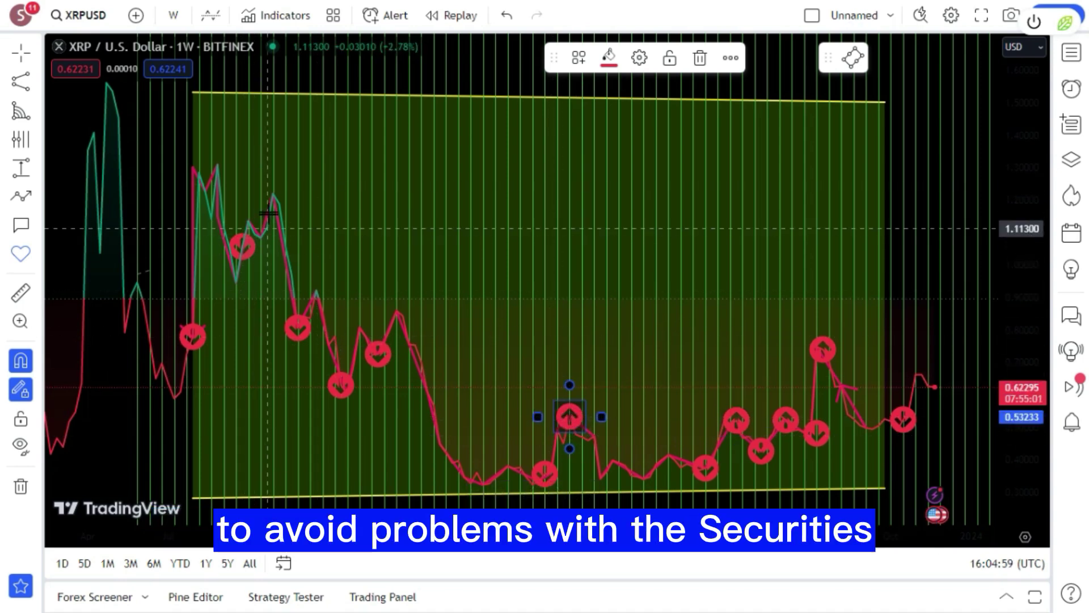
pyautogui.click(269, 214)
pyautogui.click(199, 173)
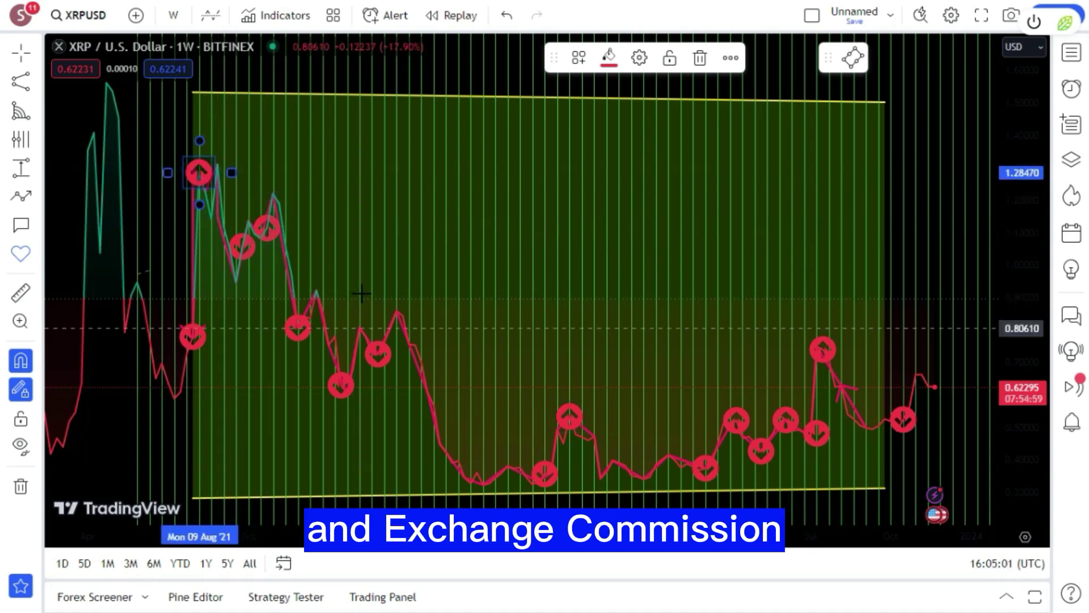
pyautogui.click(403, 315)
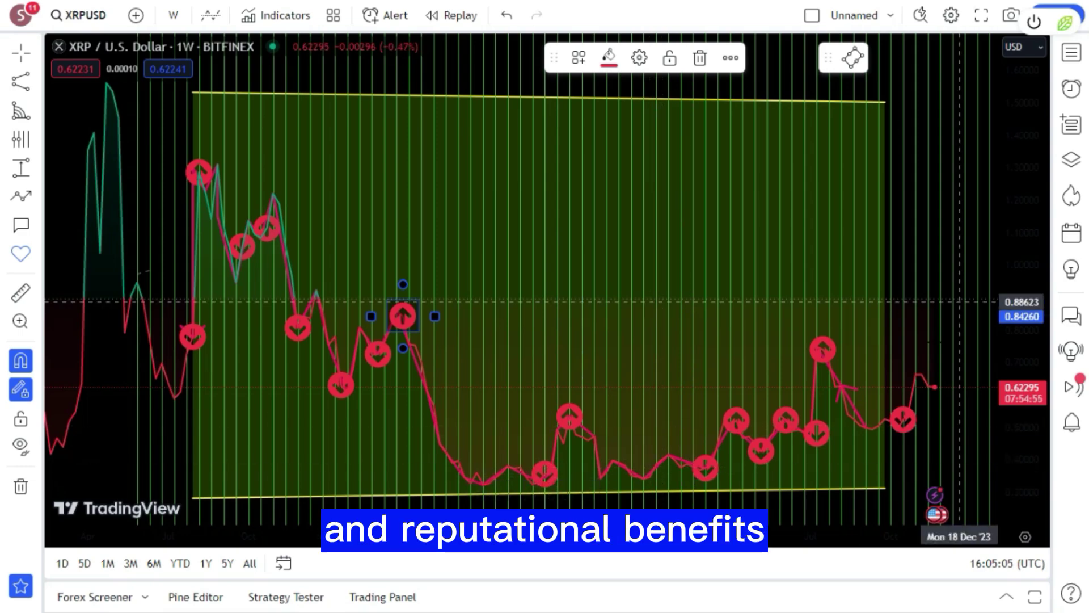
# Mark a small mid-chart bump with an up-arrow and reset the view to the whole channel.
pyautogui.scroll(3, 854, 419)
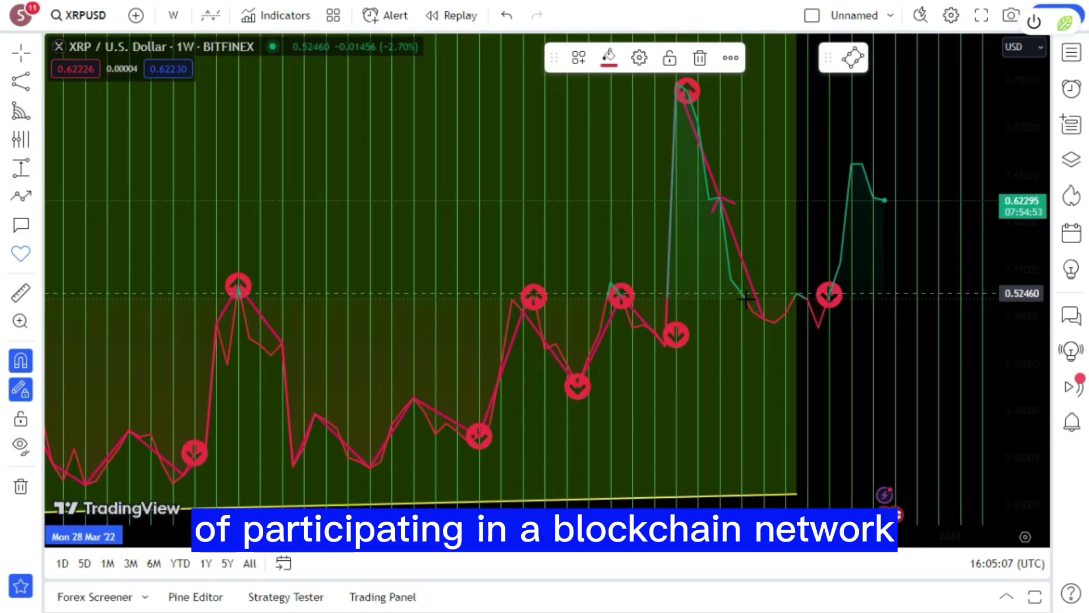
pyautogui.scroll(-4, 745, 299)
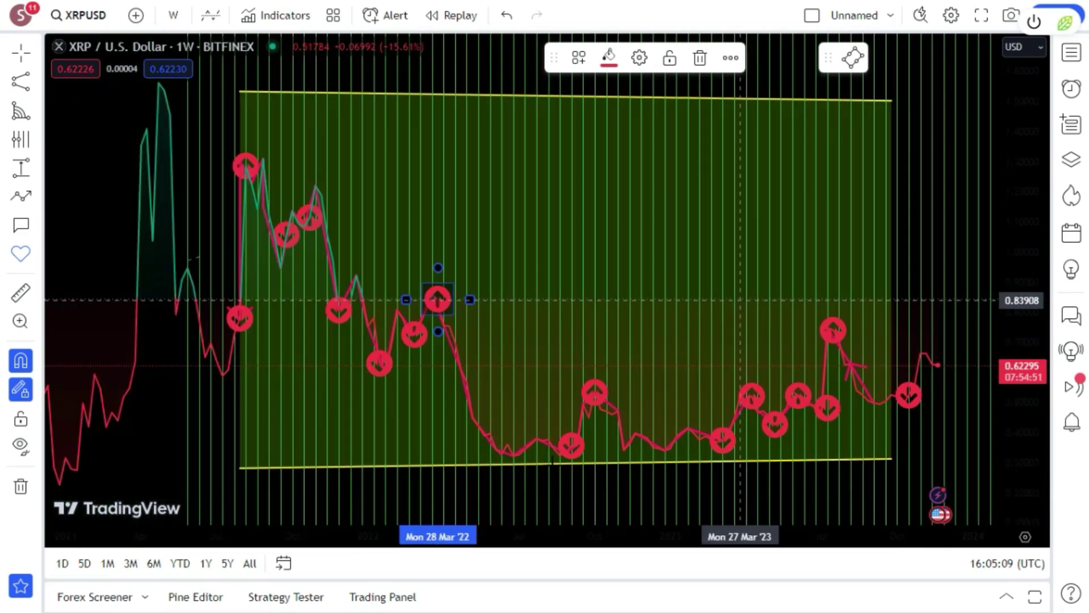
pyautogui.click(640, 437)
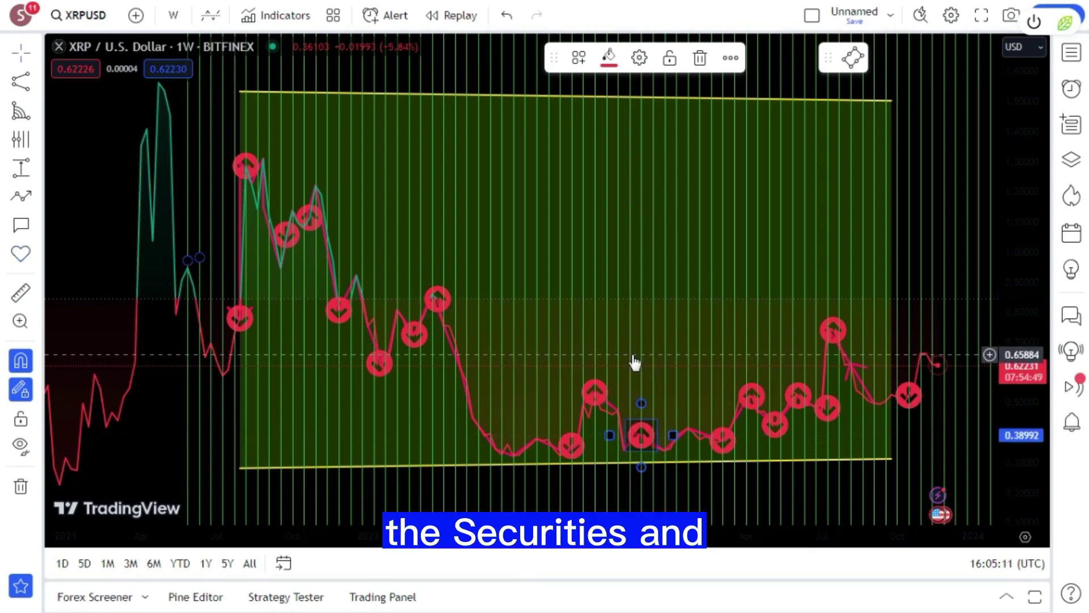
pyautogui.scroll(3, 634, 360)
pyautogui.scroll(2, 634, 360)
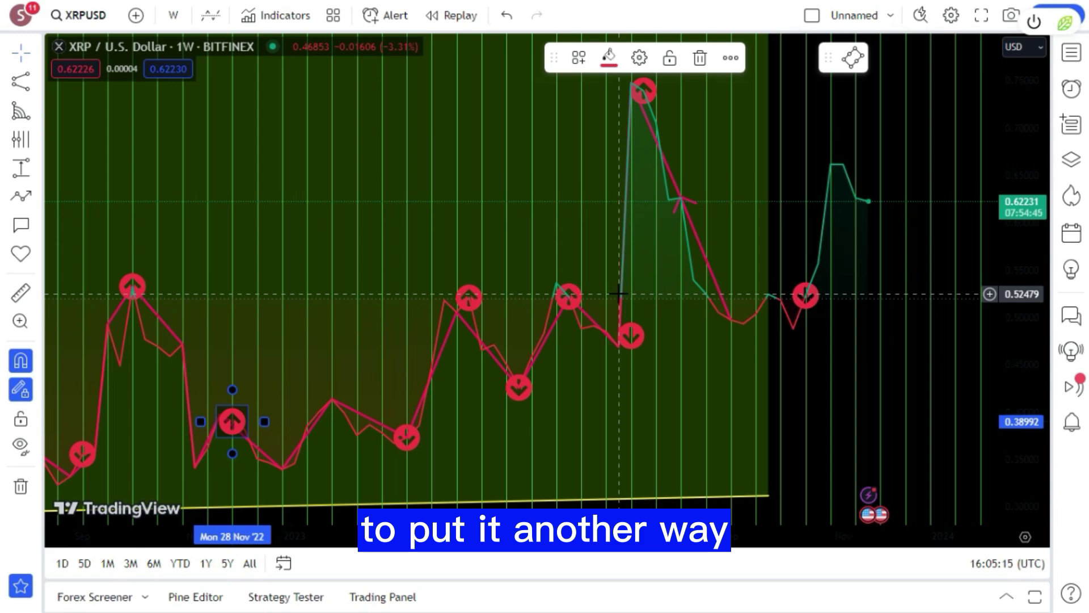
pyautogui.moveTo(552, 452)
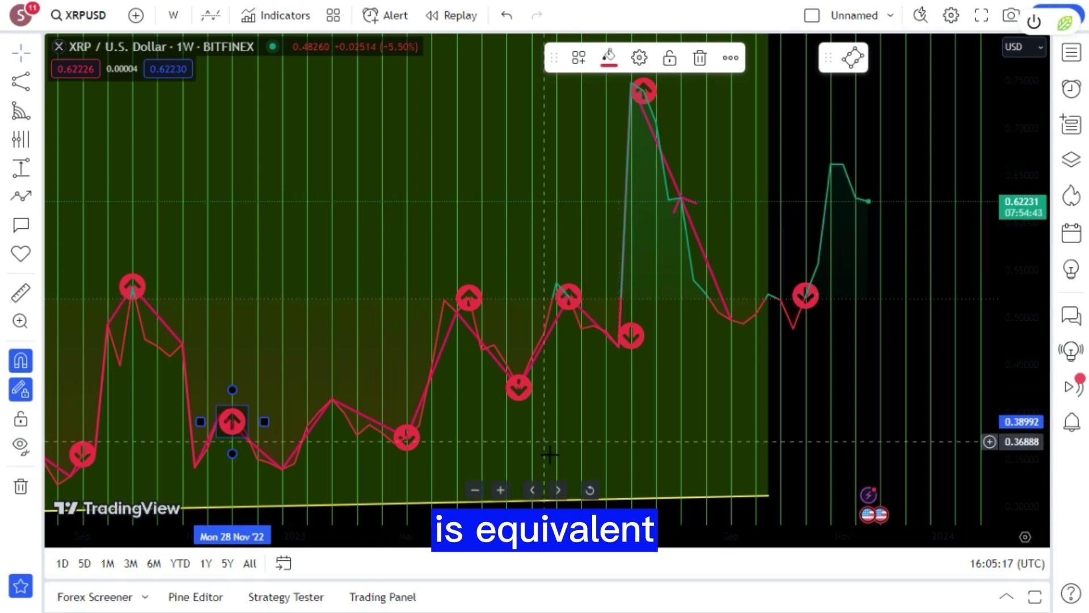
pyautogui.click(588, 491)
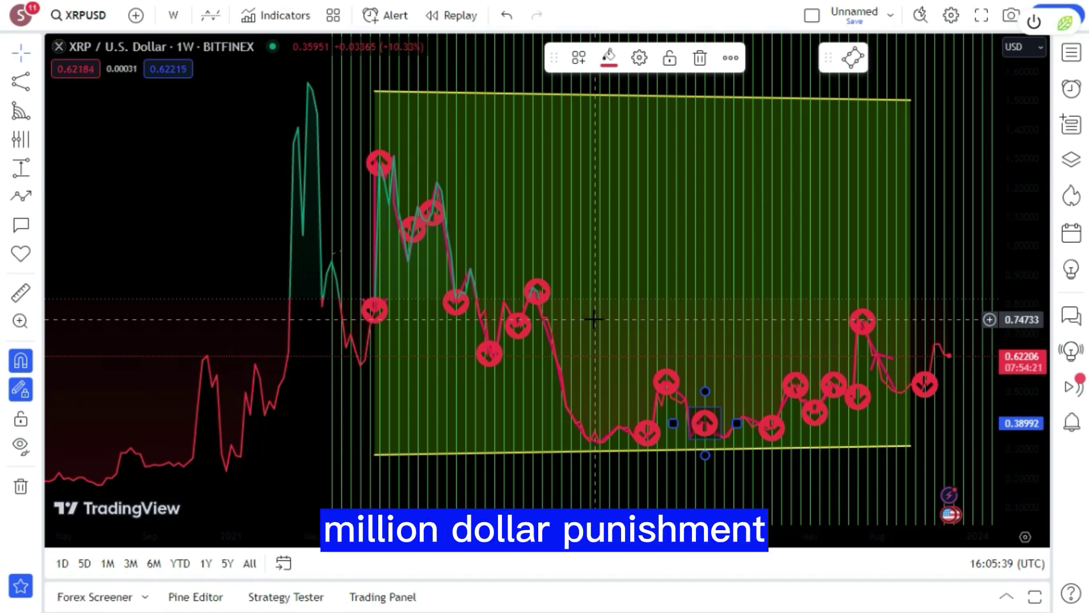
pyautogui.click(612, 248)
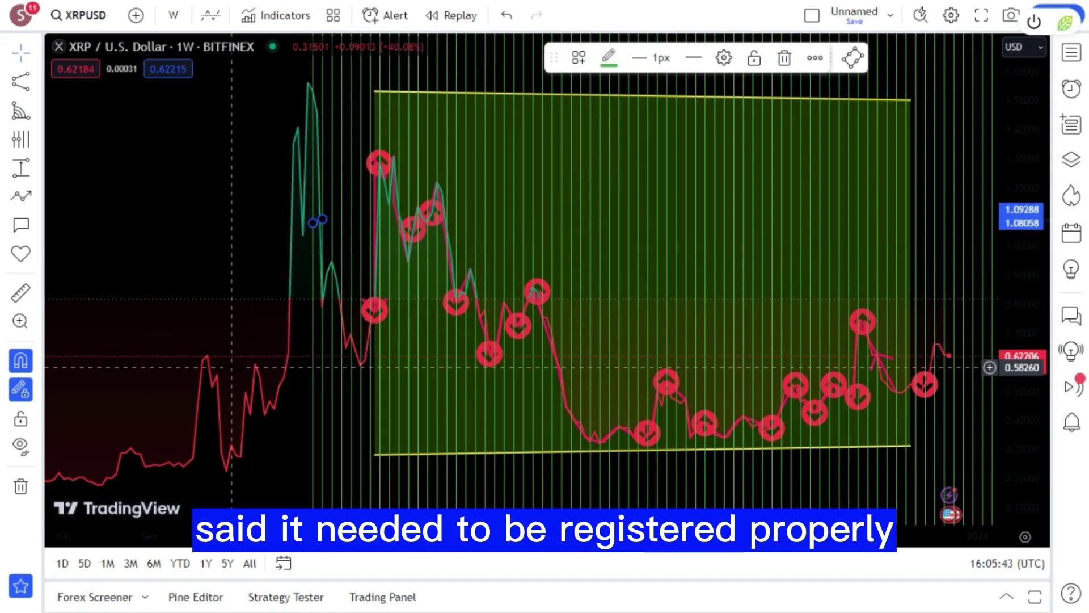
pyautogui.moveTo(232, 368)
pyautogui.mouseDown()
pyautogui.moveTo(199, 330)
pyautogui.moveTo(178, 330)
pyautogui.mouseUp()
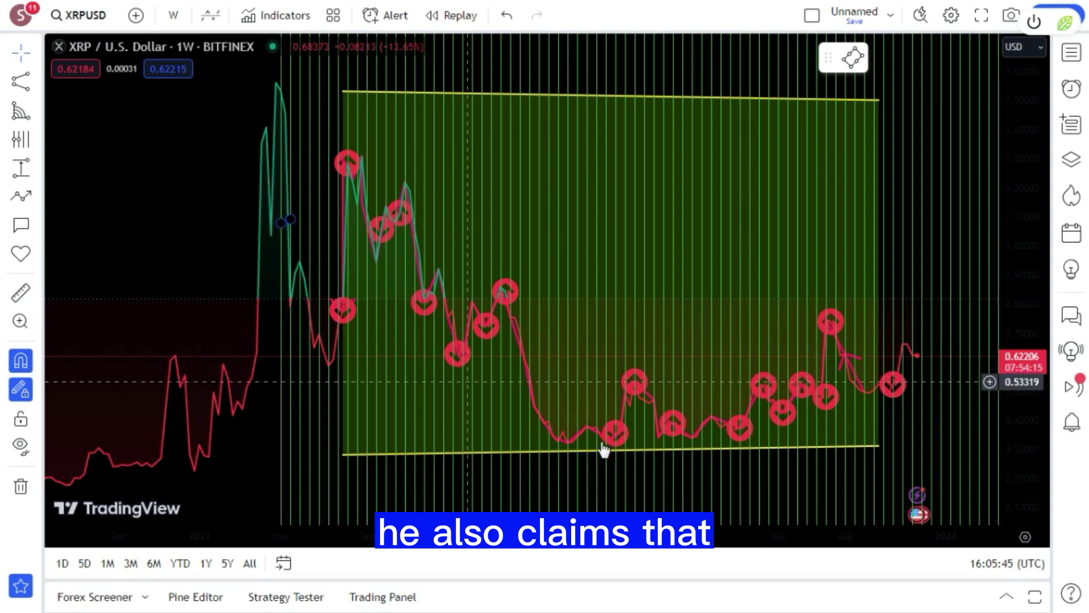
pyautogui.click(591, 488)
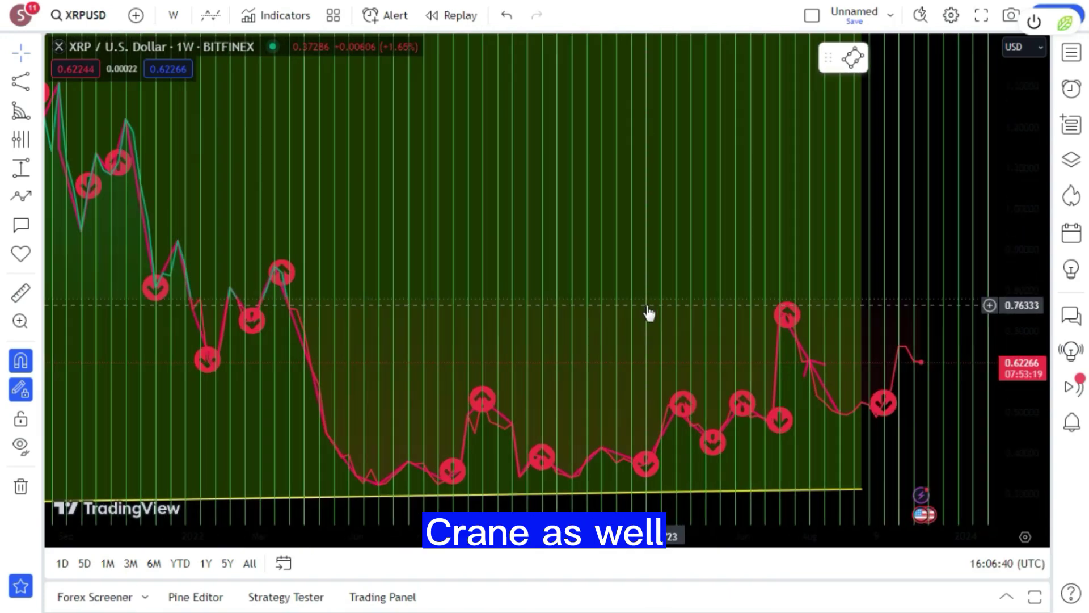
pyautogui.scroll(2, 645, 305)
pyautogui.scroll(-3, 646, 305)
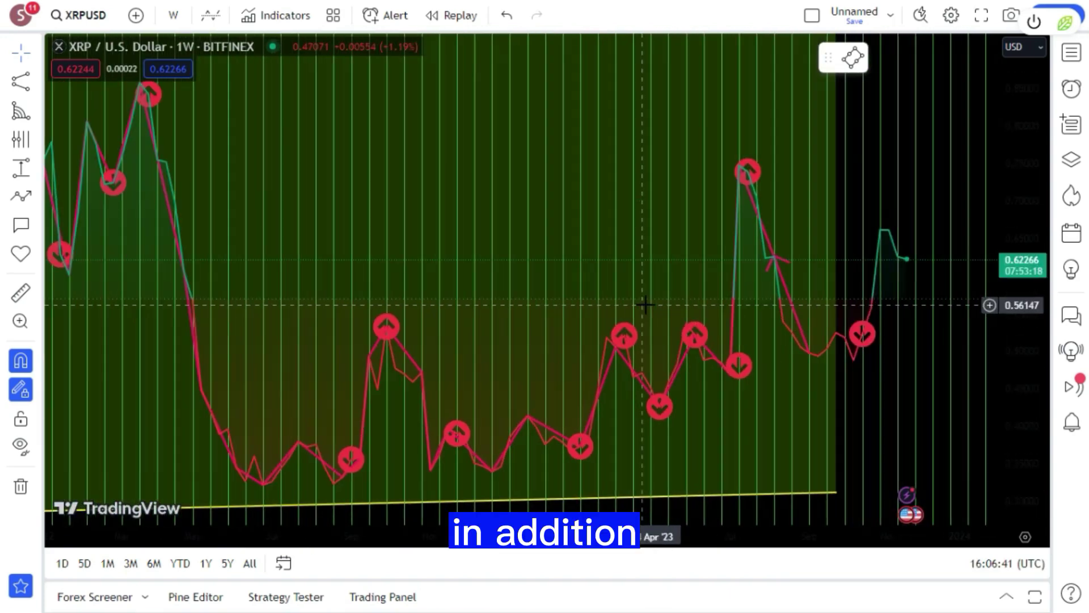
pyautogui.scroll(2, 646, 305)
pyautogui.scroll(-4, 645, 305)
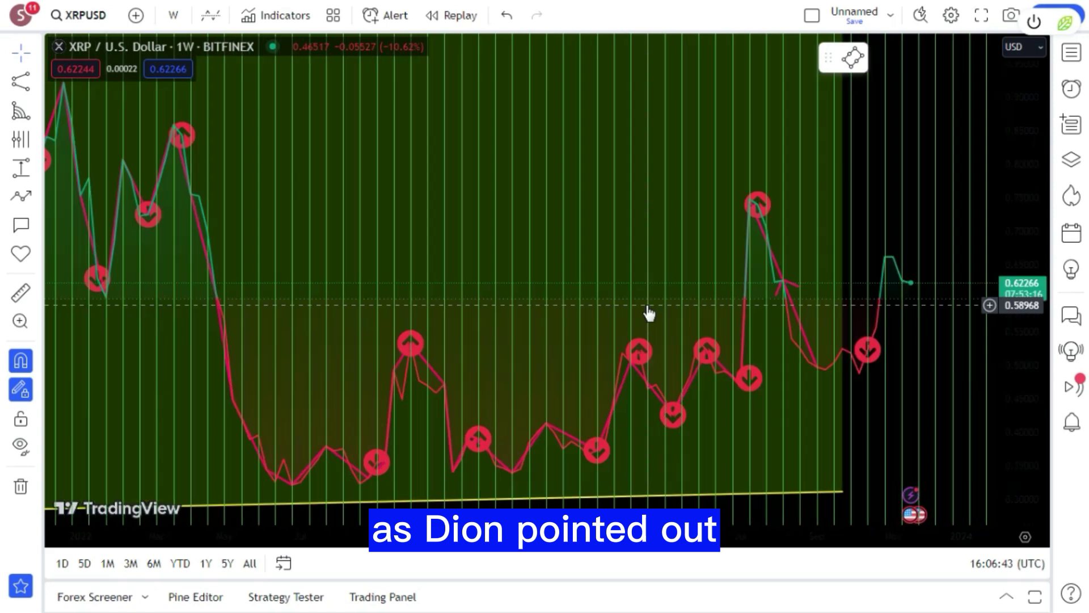
pyautogui.scroll(-1, 645, 304)
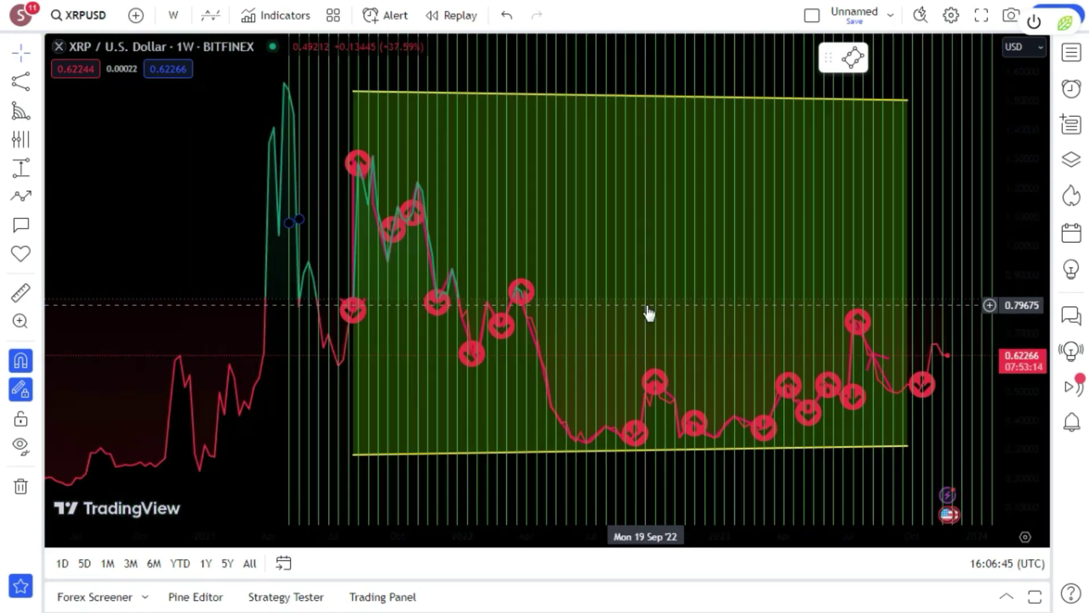
pyautogui.scroll(4, 646, 304)
pyautogui.scroll(-1, 646, 304)
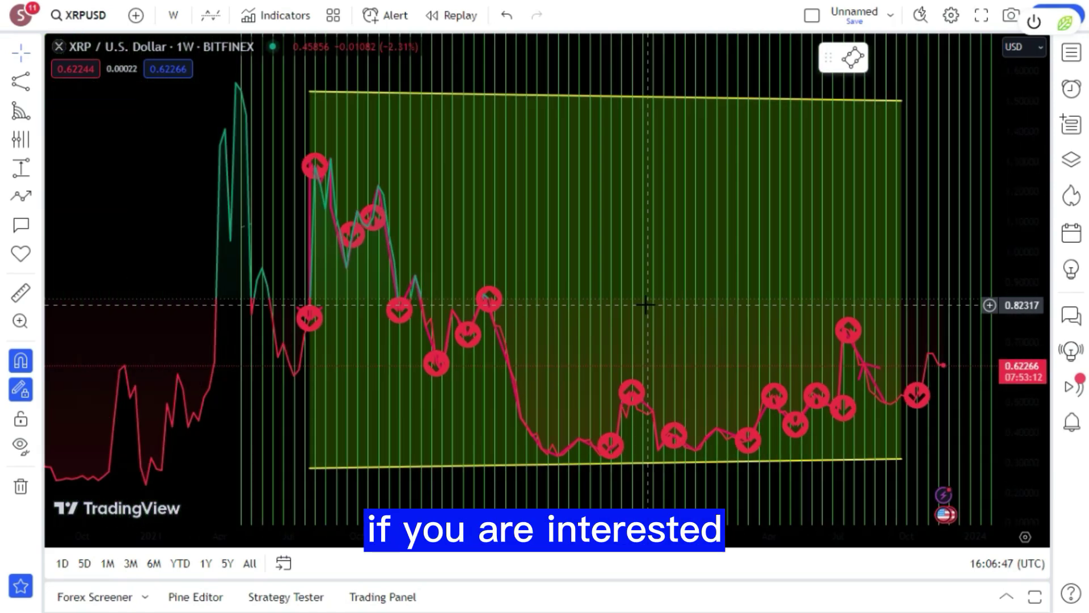
pyautogui.scroll(4, 646, 305)
pyautogui.scroll(-5, 646, 305)
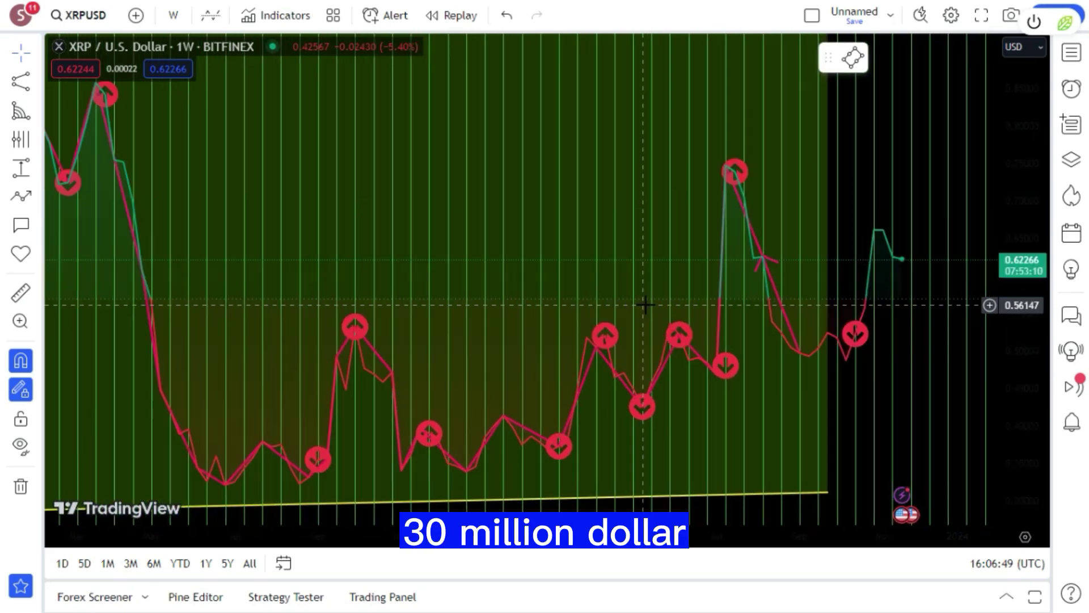
pyautogui.scroll(3, 646, 305)
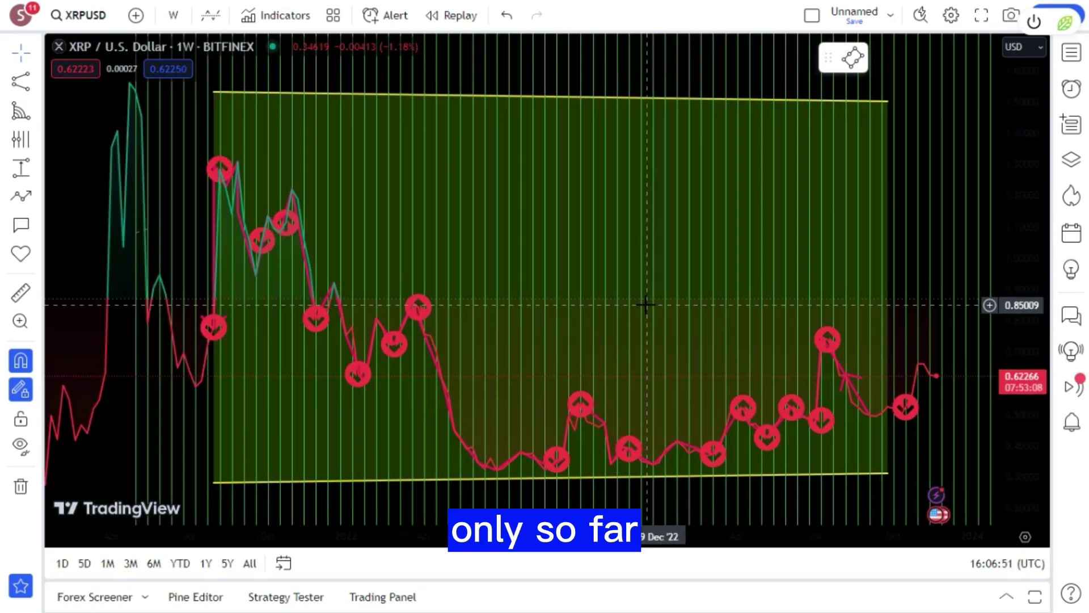
pyautogui.scroll(-5, 647, 307)
pyautogui.scroll(-1, 648, 313)
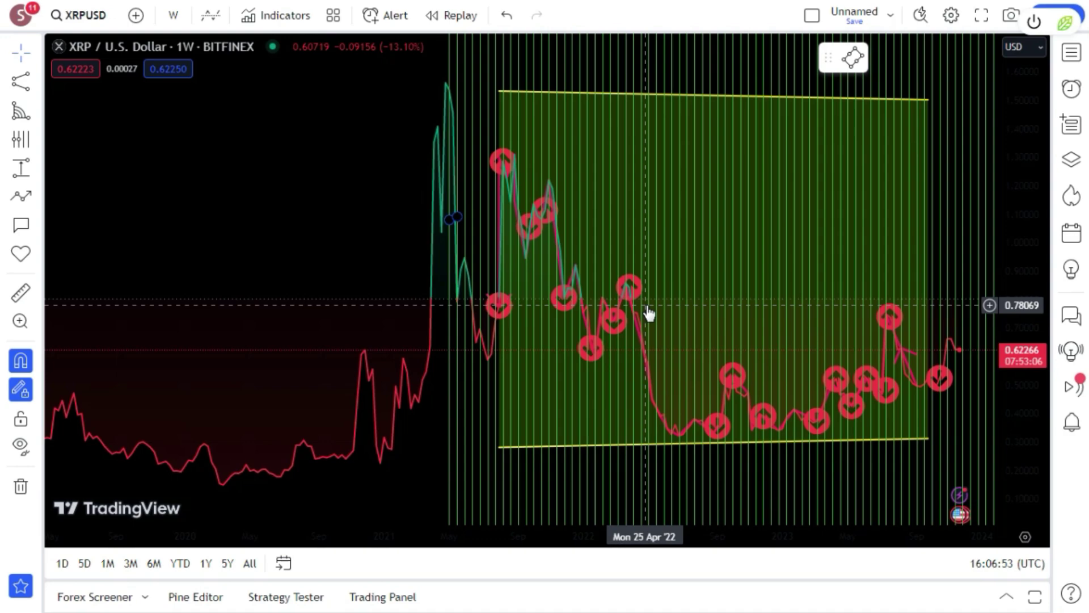
pyautogui.scroll(5, 648, 313)
pyautogui.scroll(3, 647, 304)
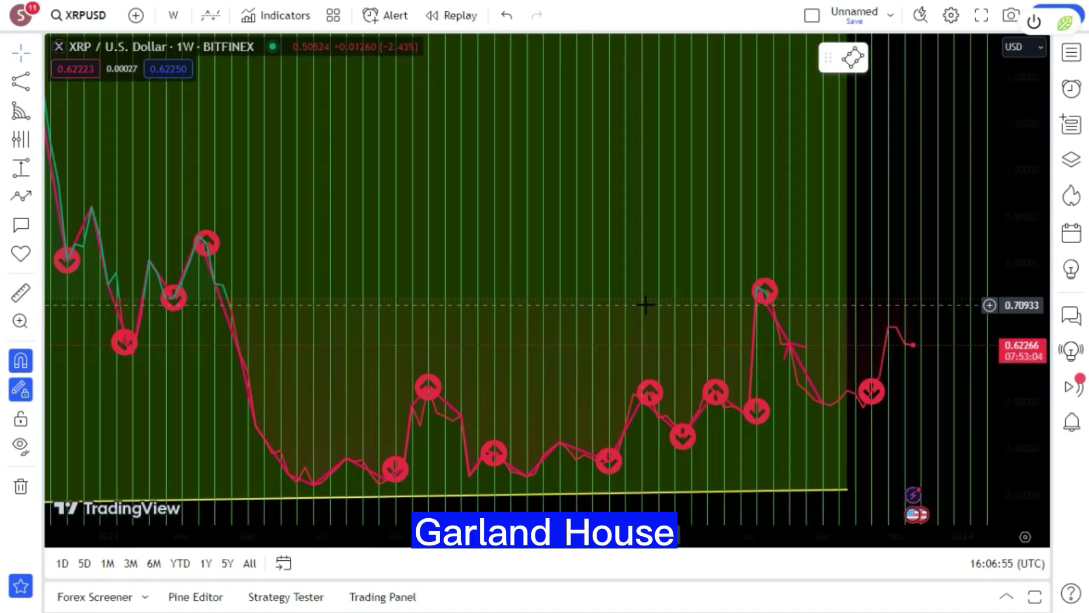
pyautogui.scroll(-3, 646, 296)
pyautogui.scroll(-3, 645, 295)
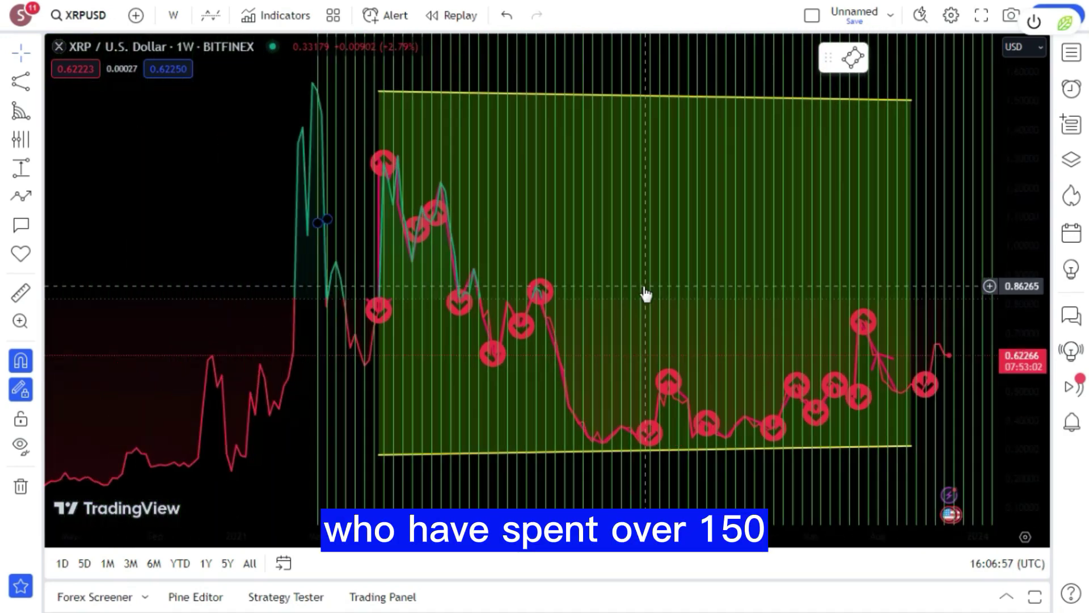
pyautogui.scroll(5, 645, 294)
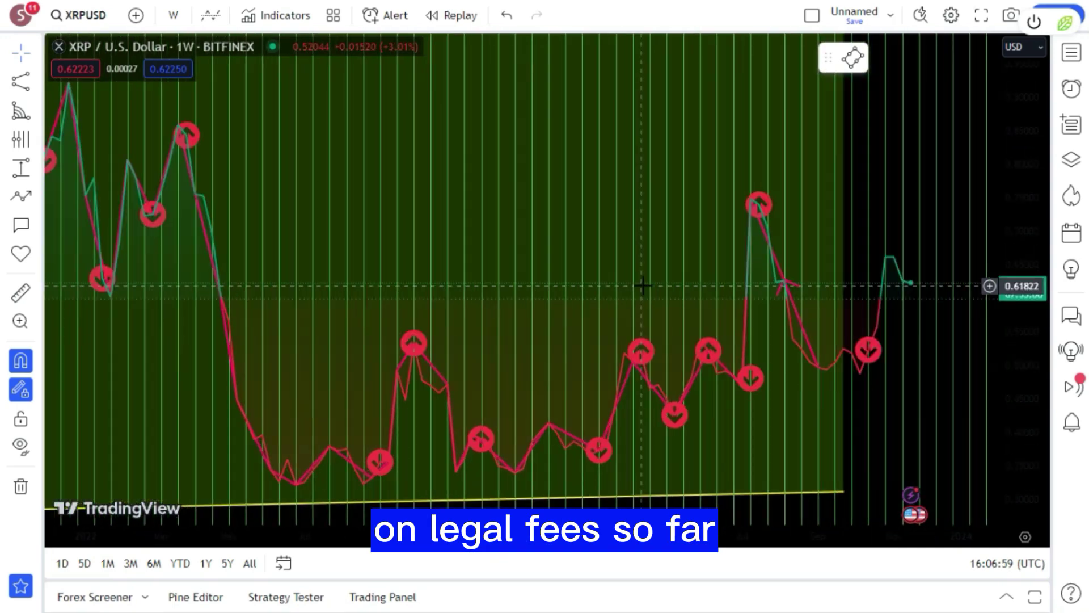
pyautogui.scroll(-3, 643, 285)
pyautogui.scroll(4, 643, 285)
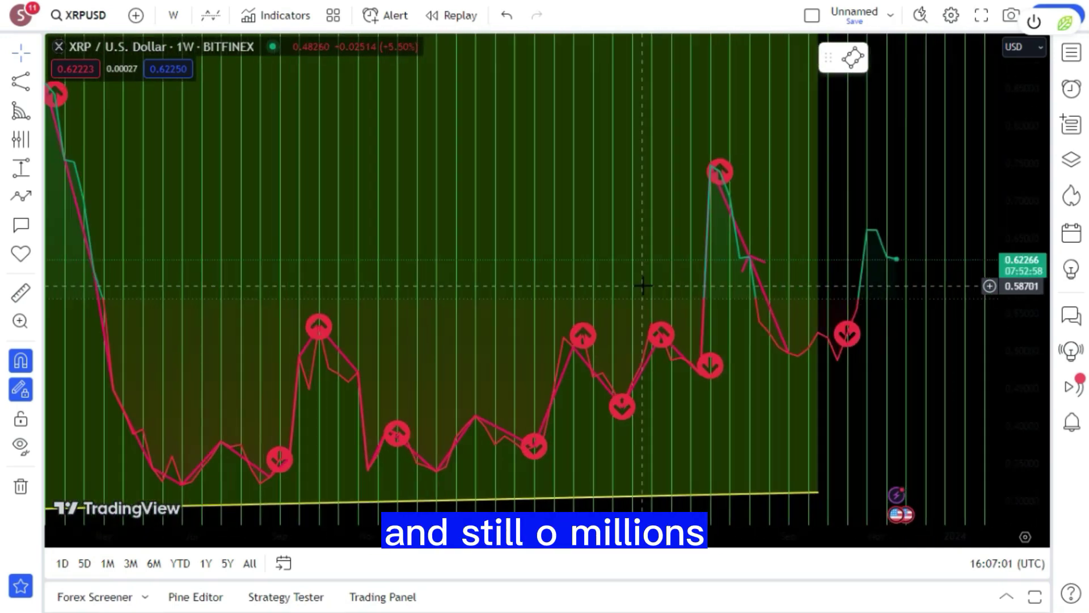
pyautogui.scroll(-5, 644, 287)
pyautogui.scroll(2, 647, 293)
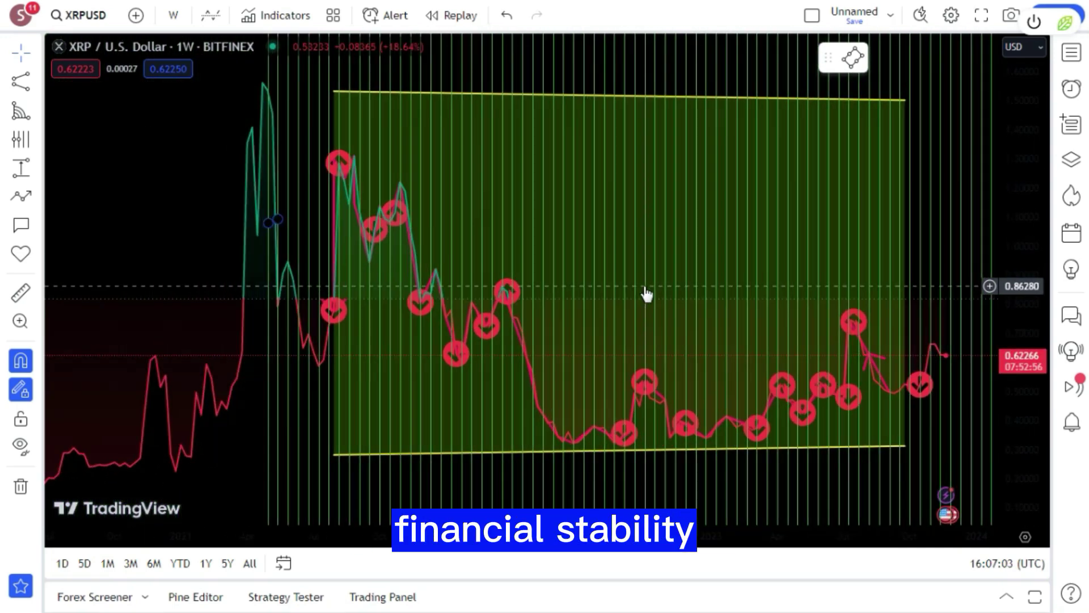
pyautogui.scroll(3, 647, 293)
pyautogui.scroll(-4, 647, 294)
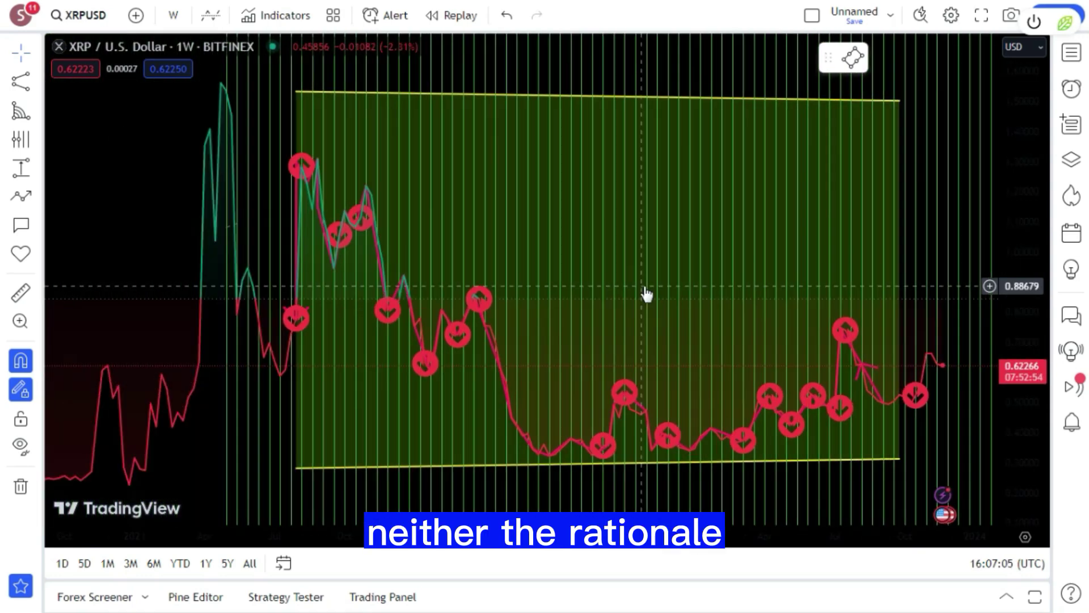
pyautogui.scroll(-3, 646, 294)
pyautogui.scroll(4, 643, 287)
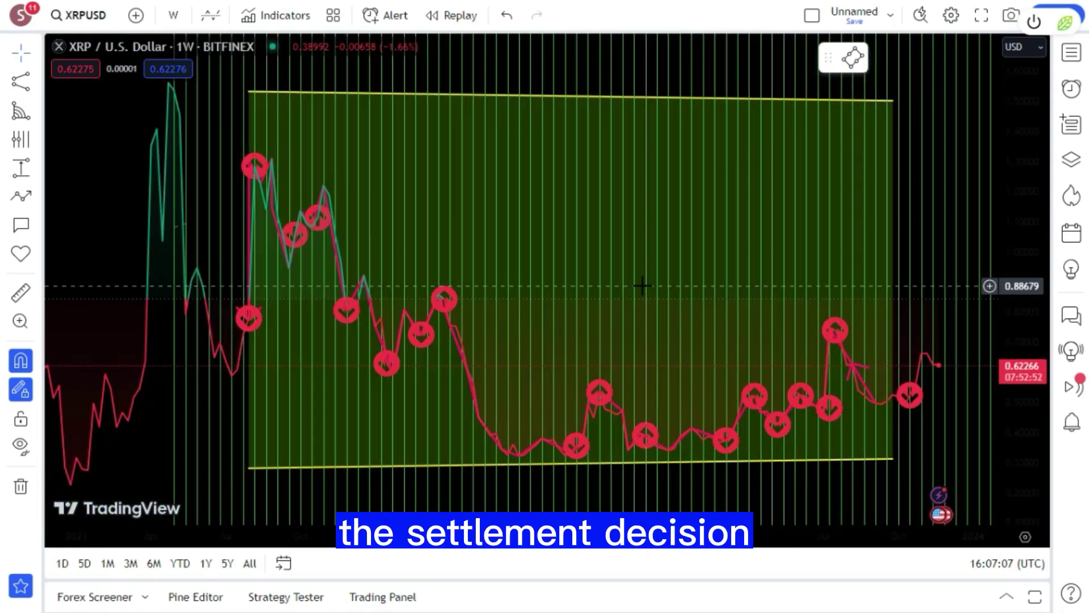
pyautogui.scroll(-3, 645, 292)
pyautogui.scroll(4, 639, 287)
pyautogui.scroll(-1, 641, 284)
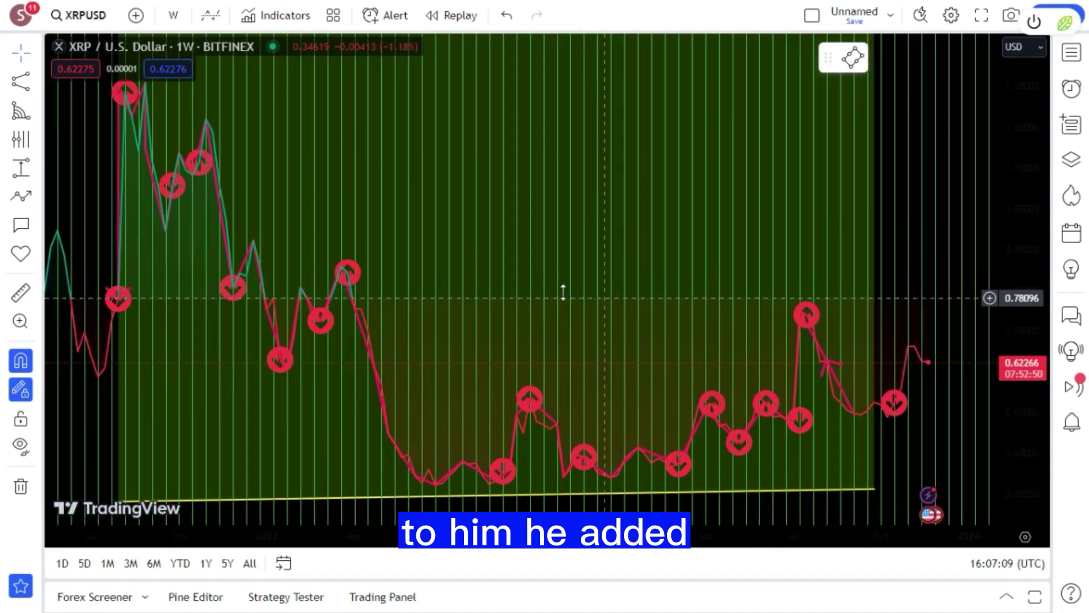
# Remove all 22 drawings from the XRP weekly chart using the trash menu.
pyautogui.click(18, 487)
pyautogui.click(94, 484)
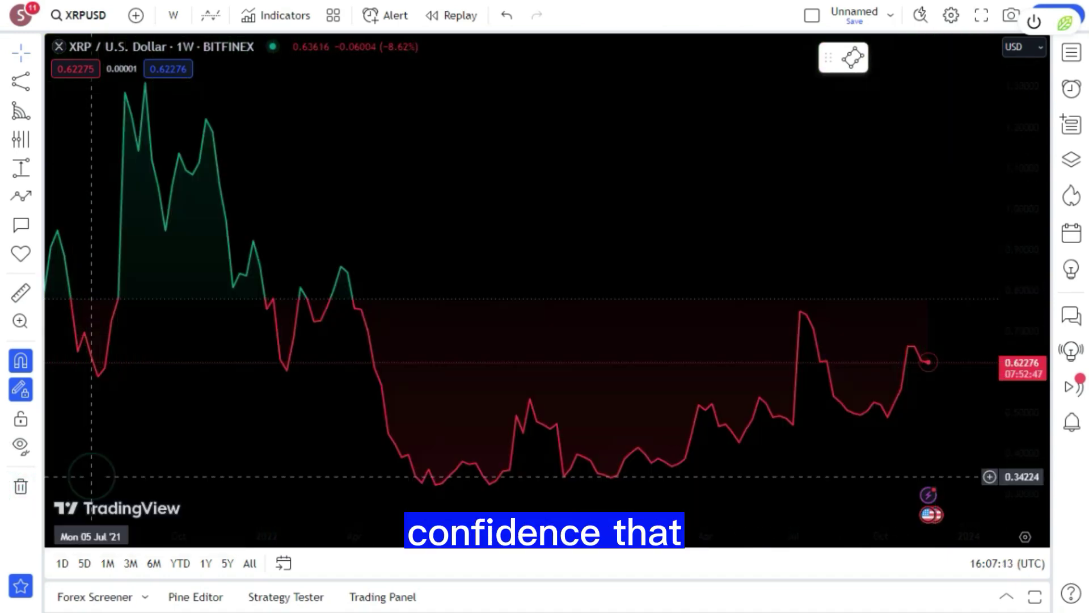
pyautogui.scroll(3, 533, 278)
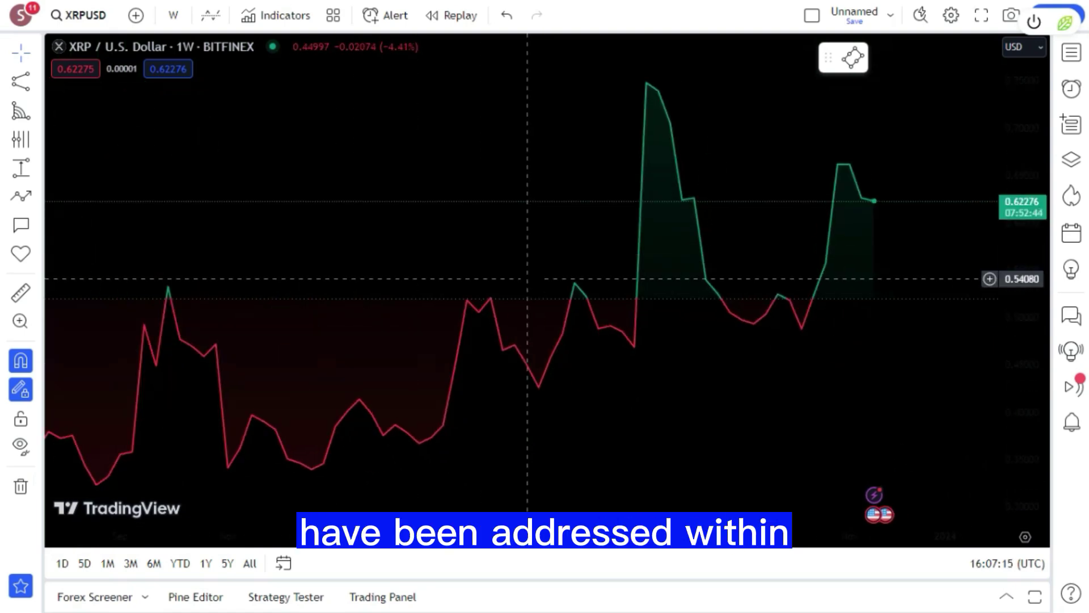
pyautogui.scroll(-6, 527, 278)
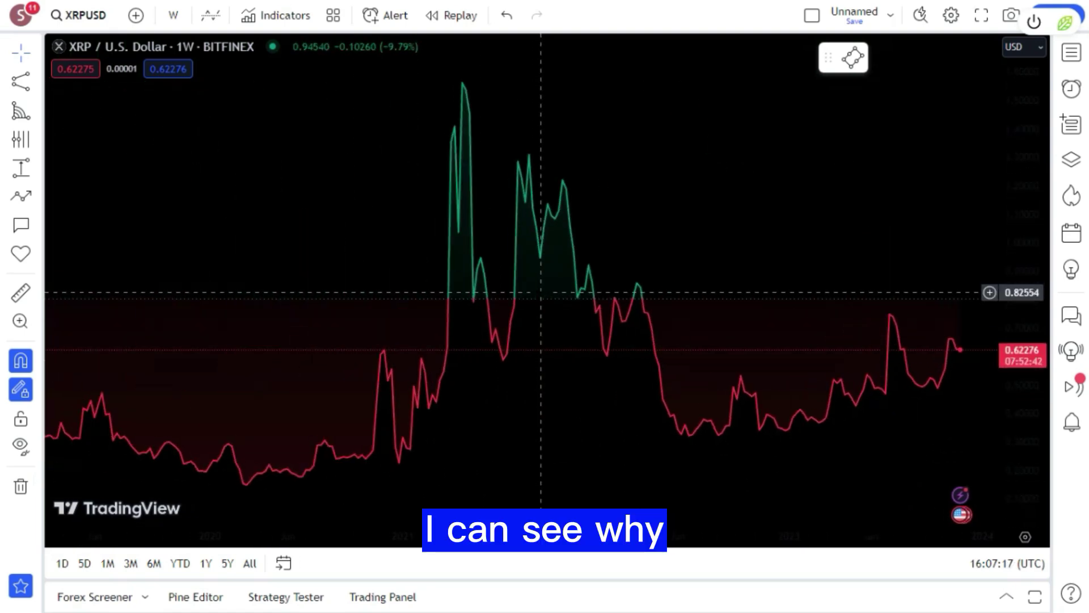
pyautogui.scroll(2, 541, 293)
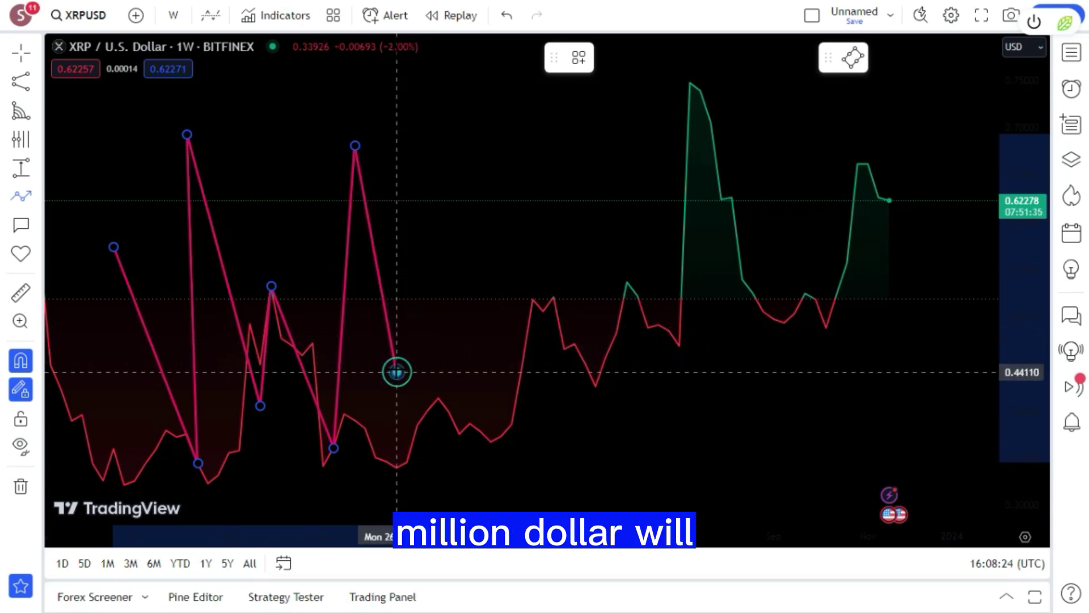
# Add a low and a high corner to the pink zigzag path, ending it at a low point.
pyautogui.click(397, 372)
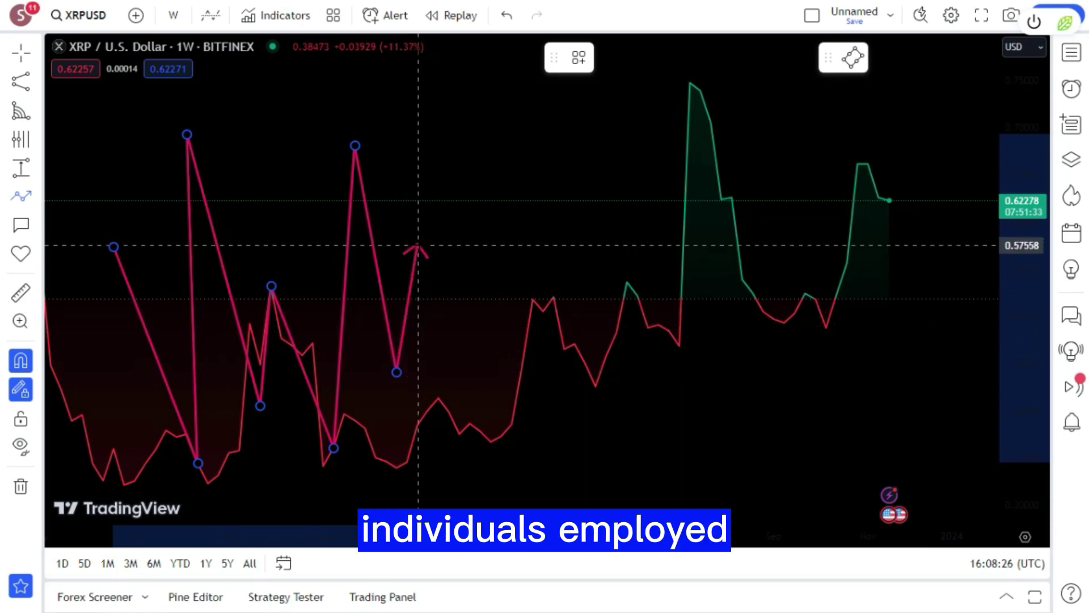
pyautogui.click(418, 238)
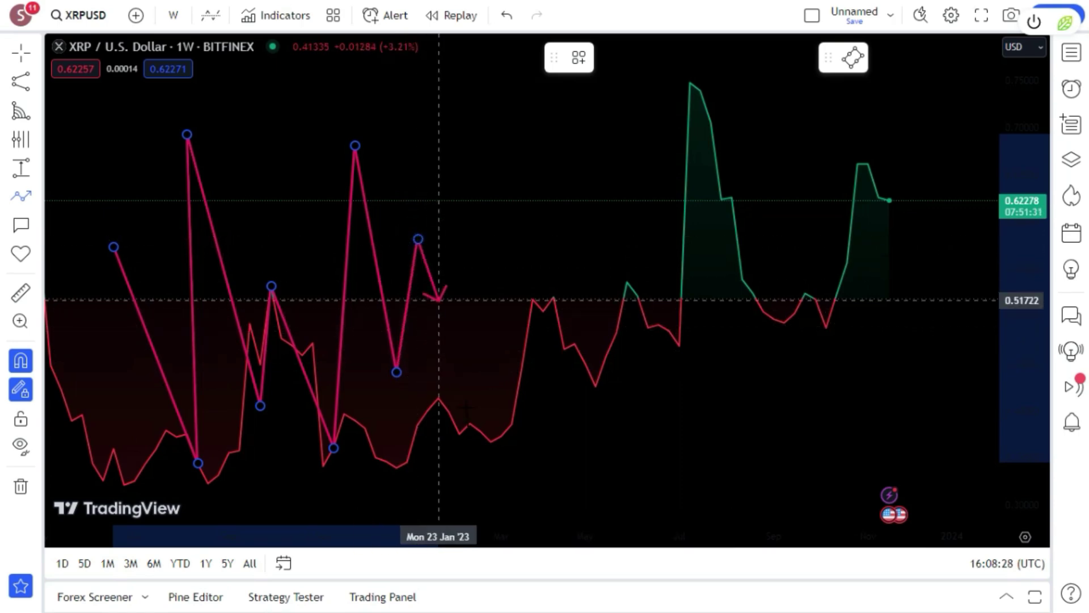
pyautogui.doubleClick(491, 442)
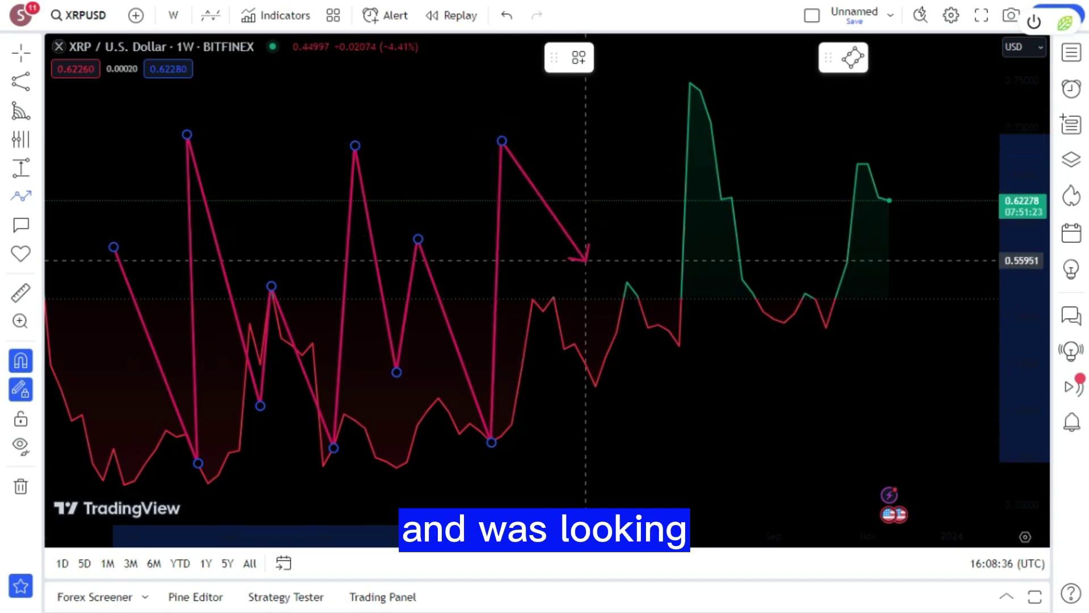
# Trace the zigzag through later swing highs and lows, finishing at the latest week.
pyautogui.click(565, 301)
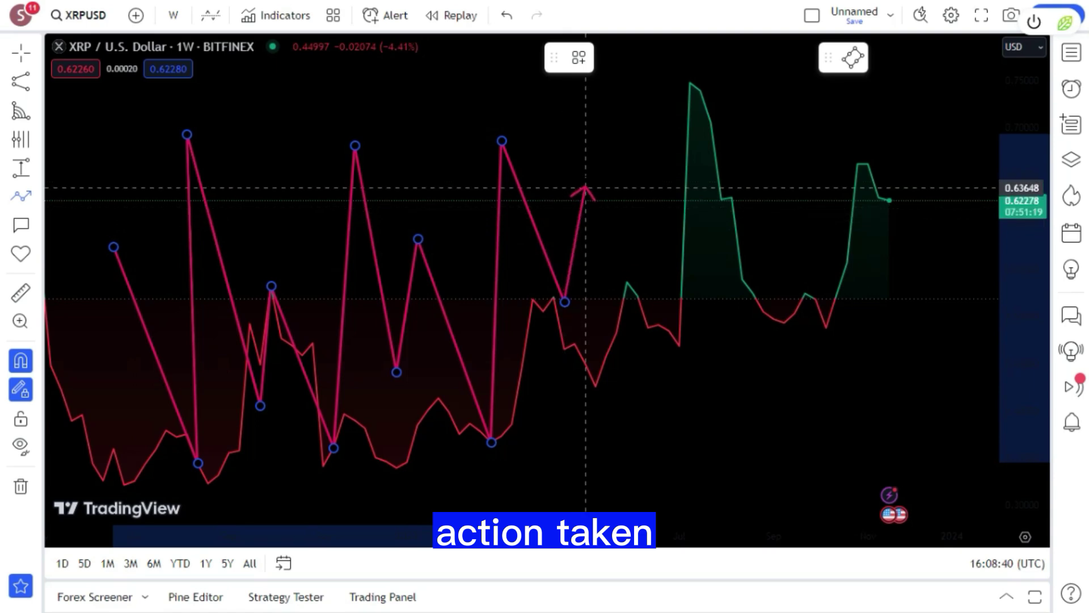
pyautogui.scroll(2, 573, 176)
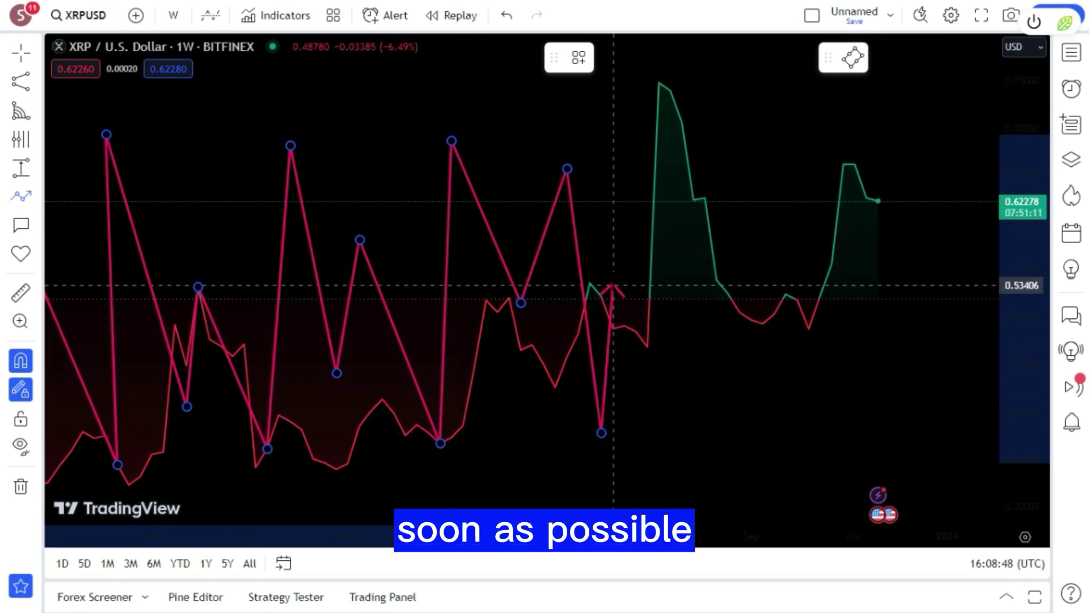
pyautogui.click(613, 278)
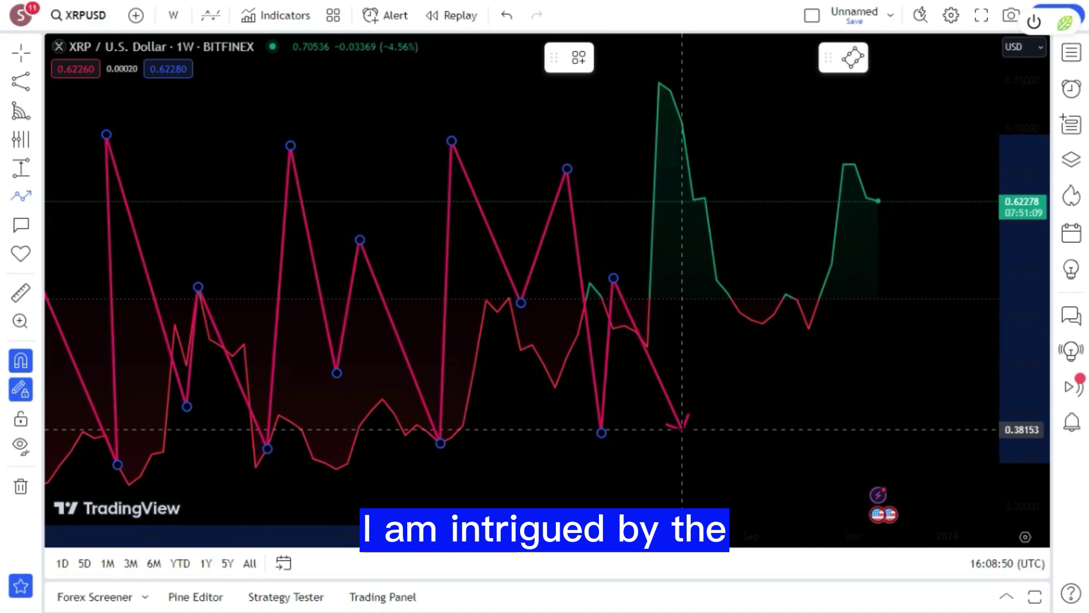
pyautogui.click(682, 430)
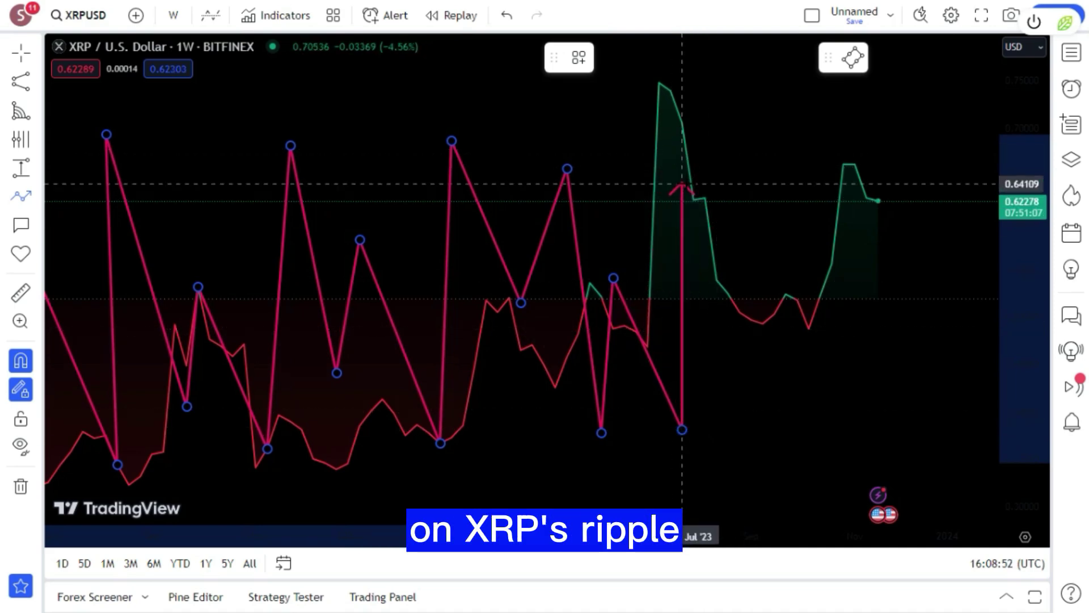
pyautogui.click(685, 185)
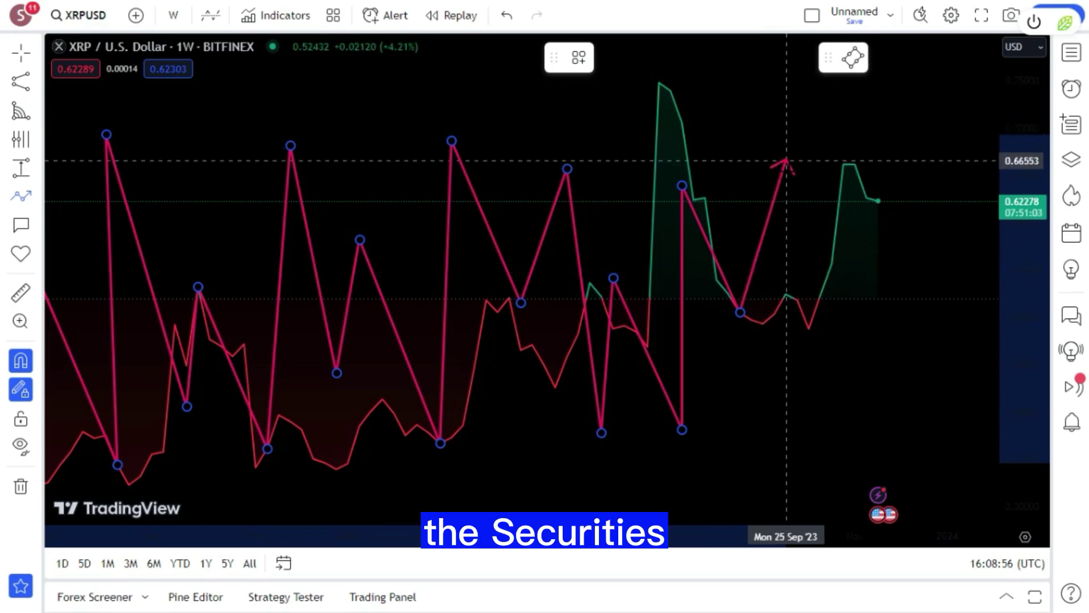
pyautogui.click(787, 175)
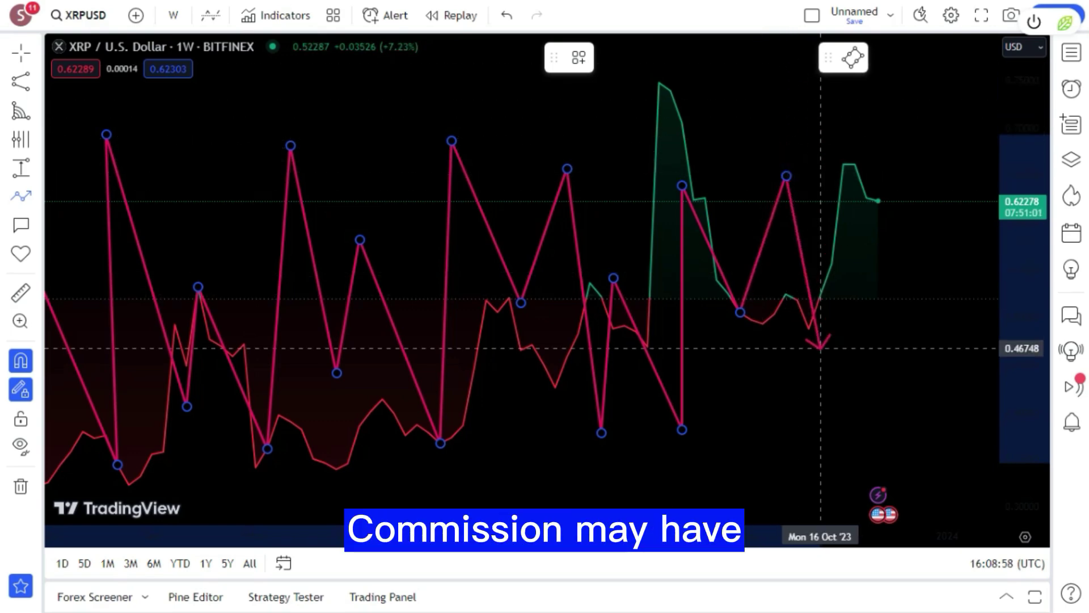
pyautogui.click(844, 423)
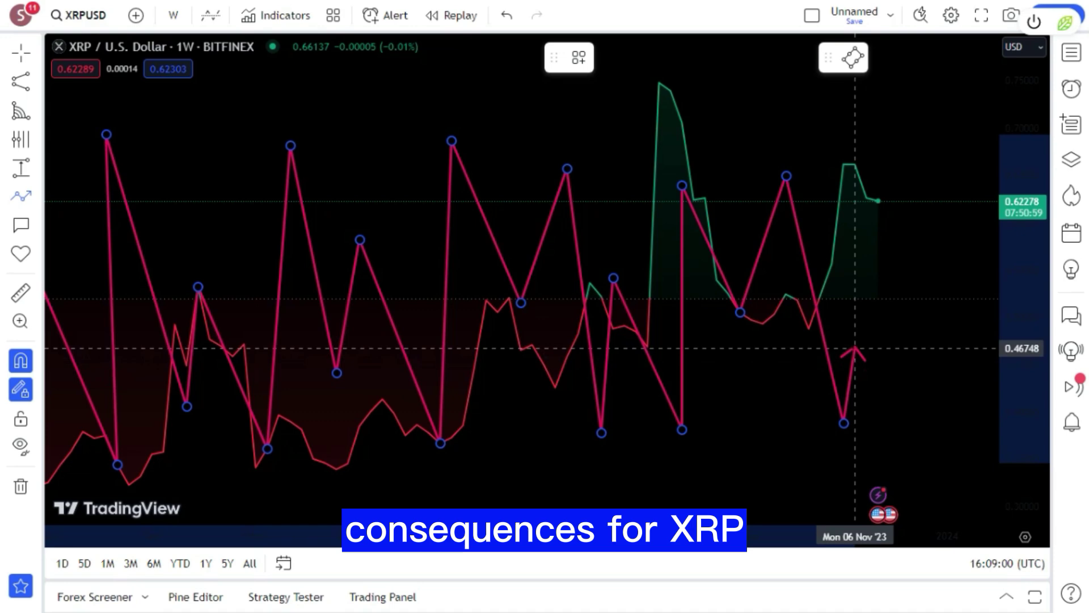
pyautogui.doubleClick(878, 278)
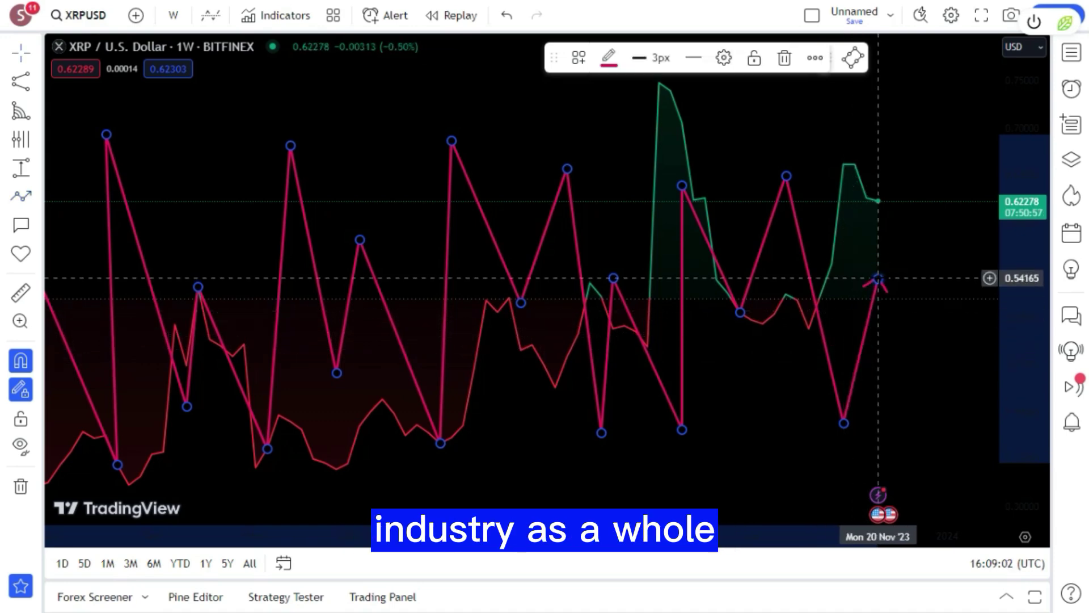
# Place a filled-circle icon on the path's first corner and colour it pink.
pyautogui.scroll(-3, 713, 284)
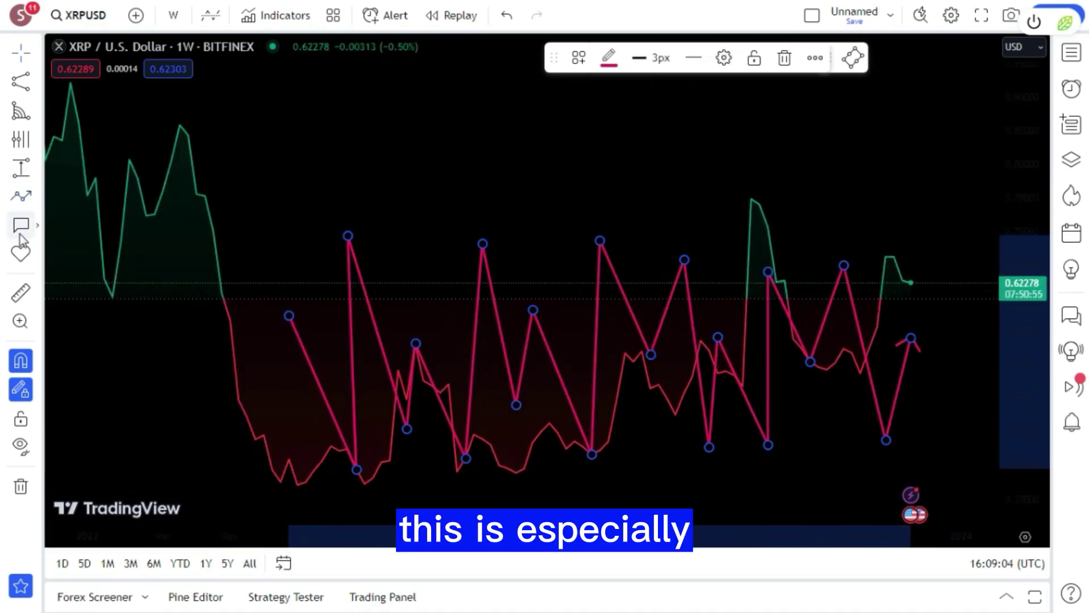
pyautogui.click(35, 252)
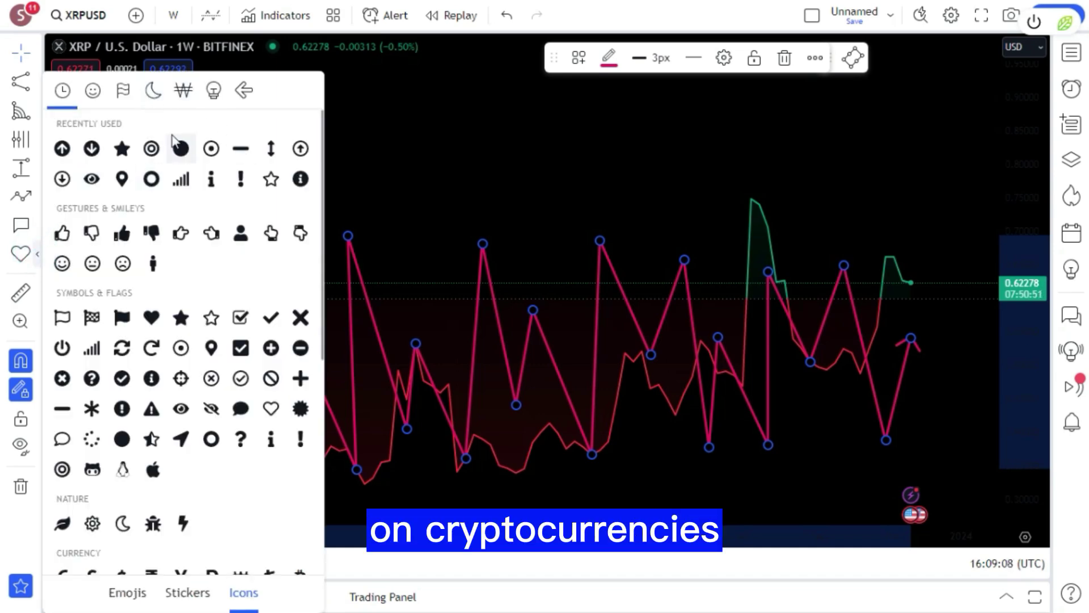
pyautogui.click(182, 148)
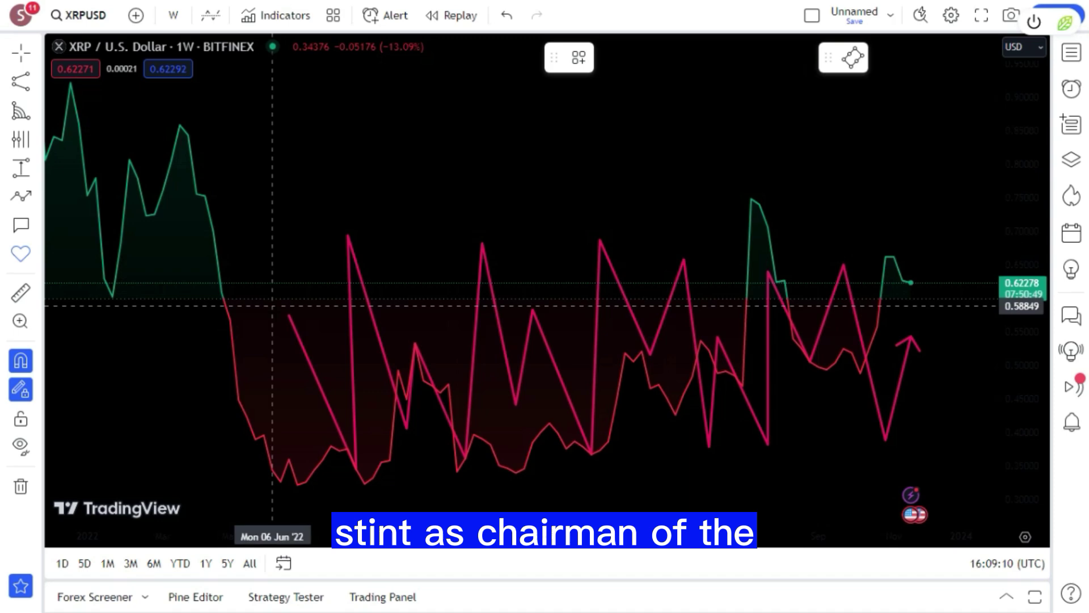
pyautogui.click(288, 317)
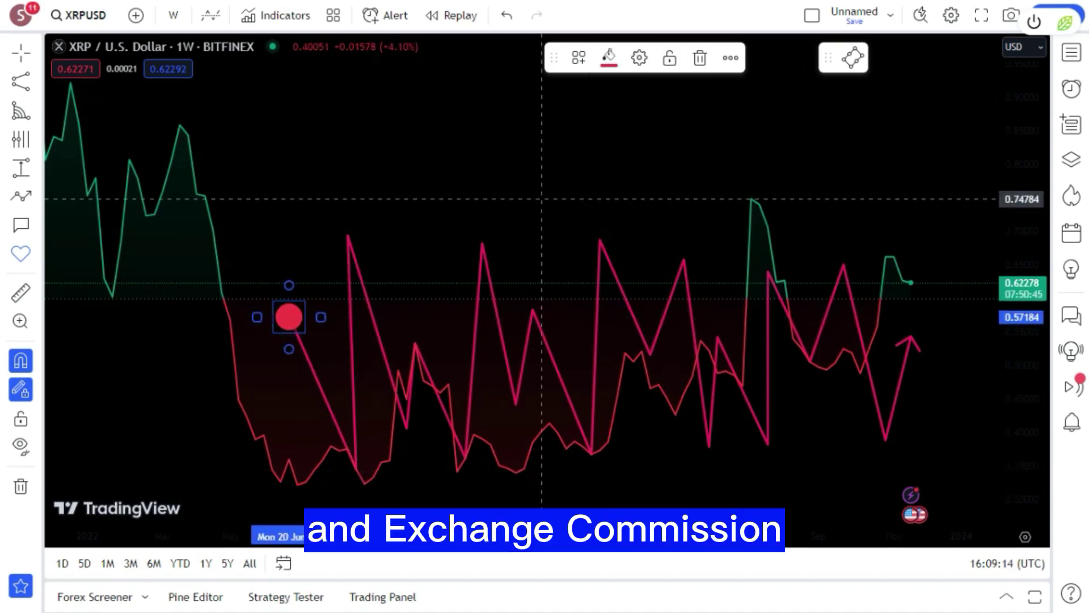
pyautogui.click(607, 60)
pyautogui.click(771, 115)
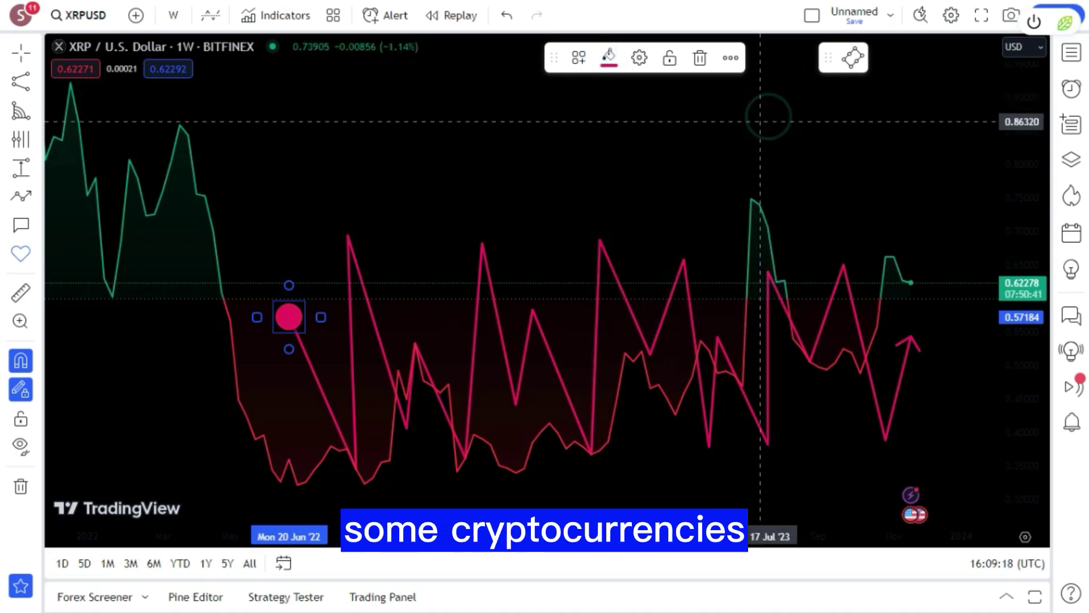
# Put pink circles on each remaining peak and low of the zigzag, through the last corner.
pyautogui.click(349, 236)
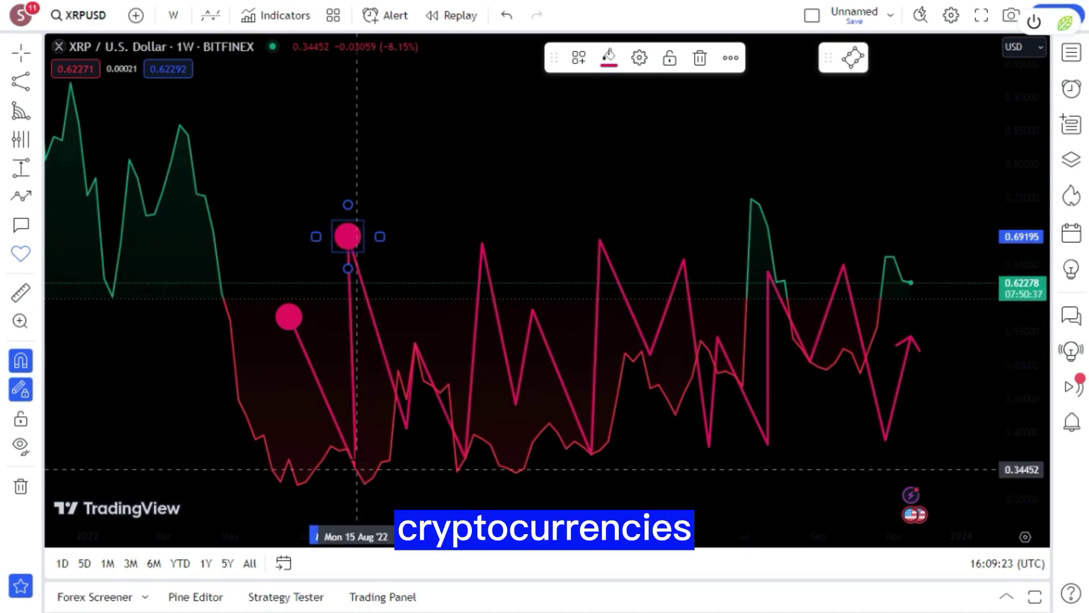
pyautogui.click(356, 469)
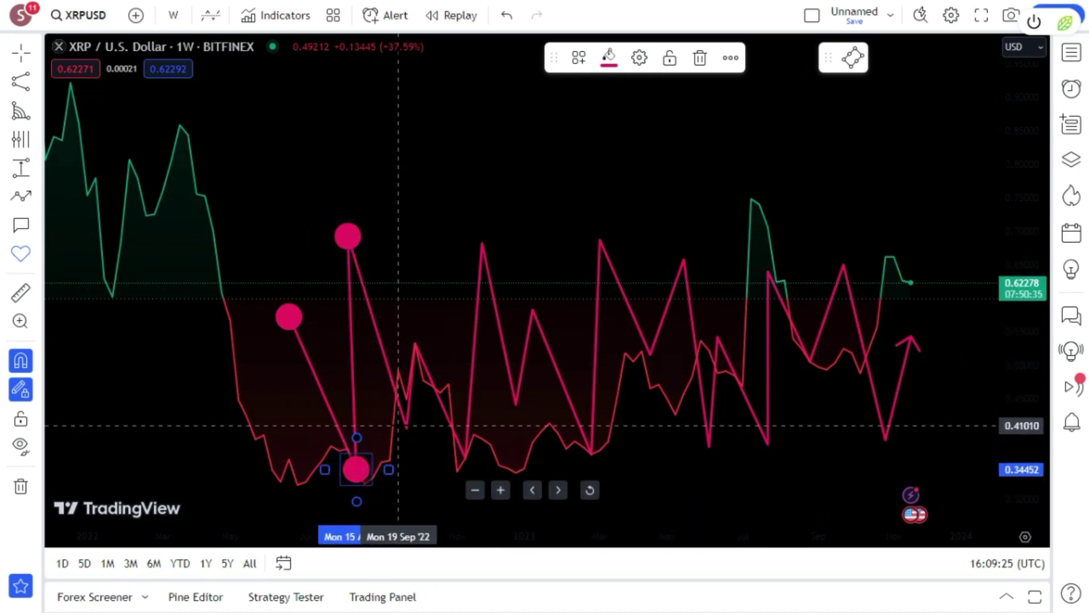
pyautogui.click(406, 400)
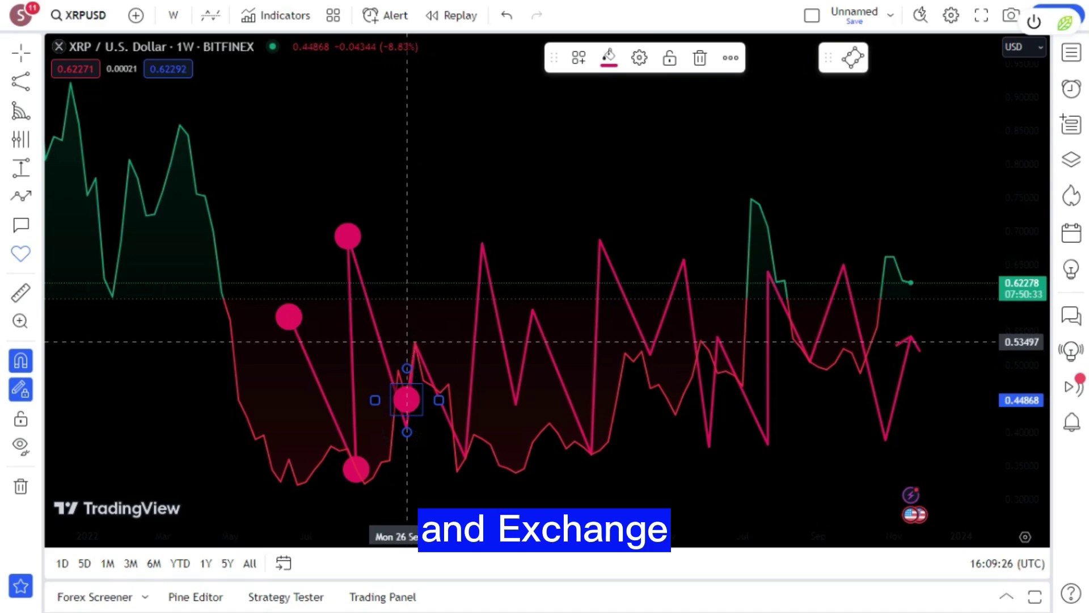
pyautogui.click(407, 335)
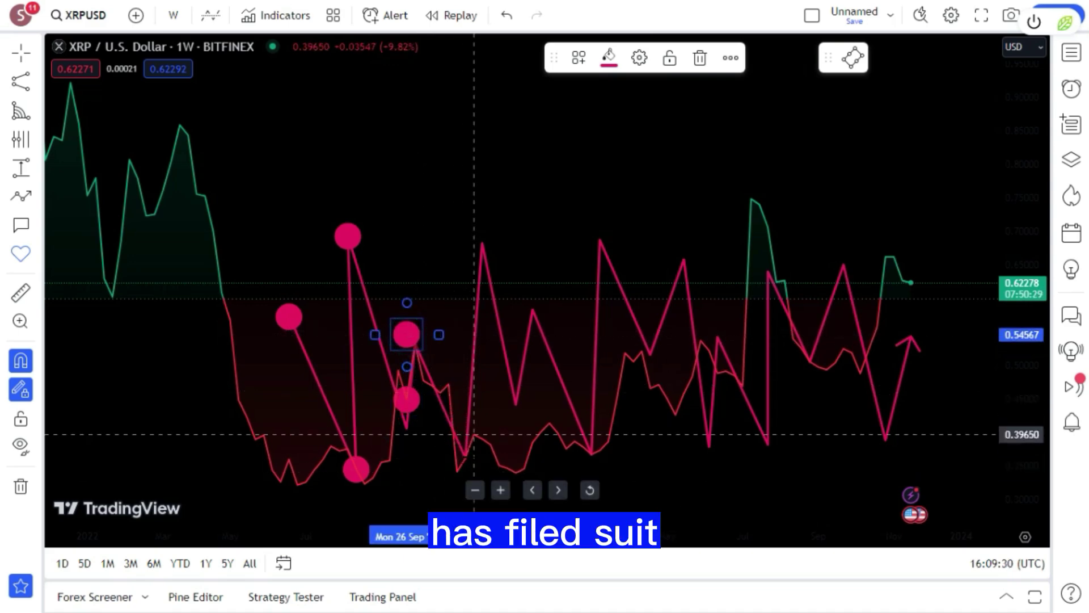
pyautogui.click(465, 458)
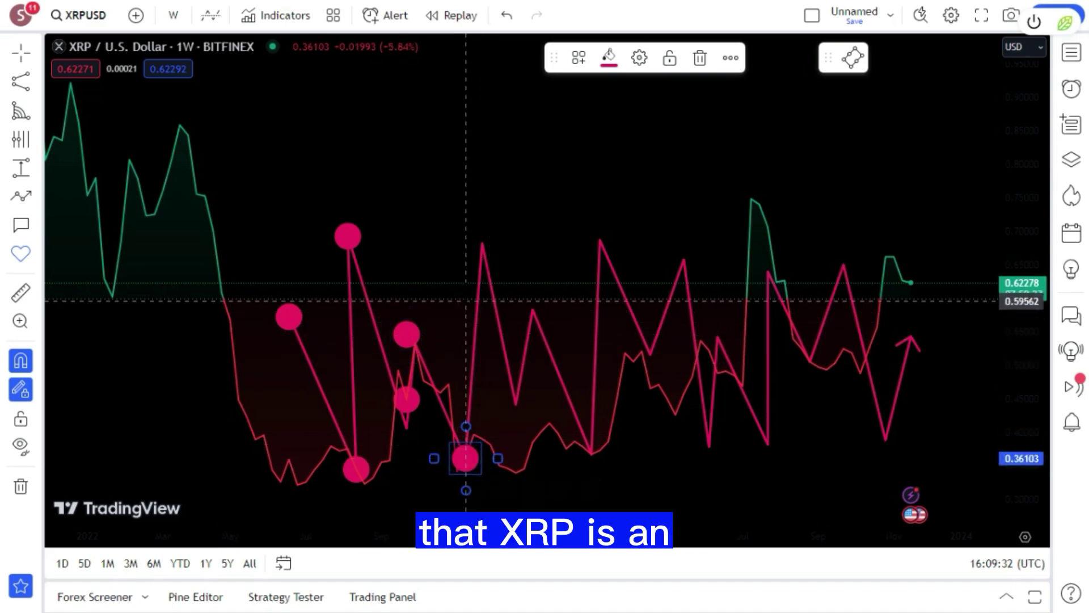
pyautogui.click(483, 245)
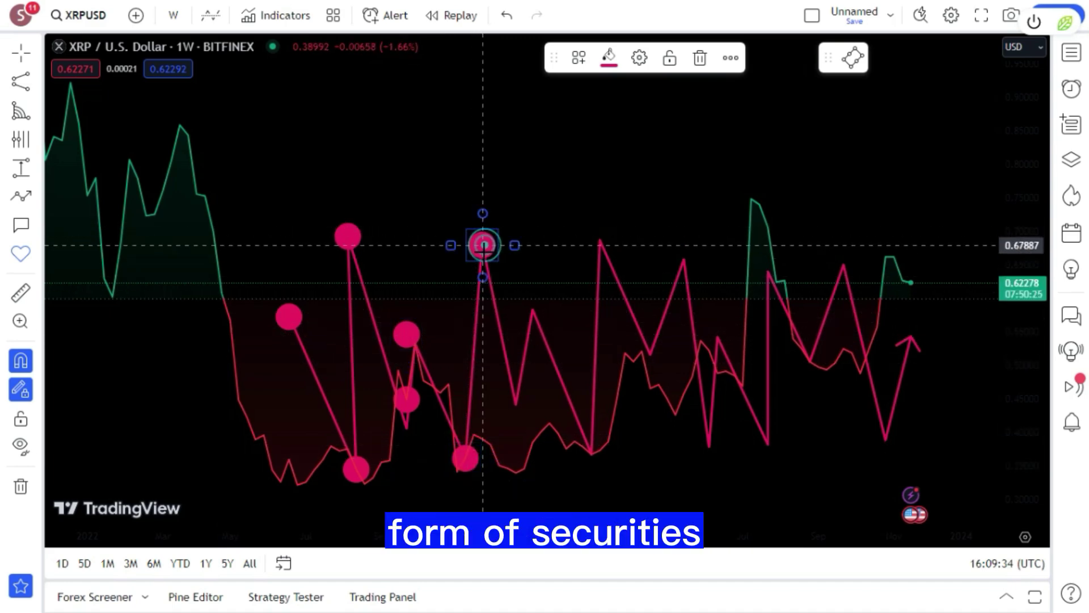
pyautogui.click(516, 396)
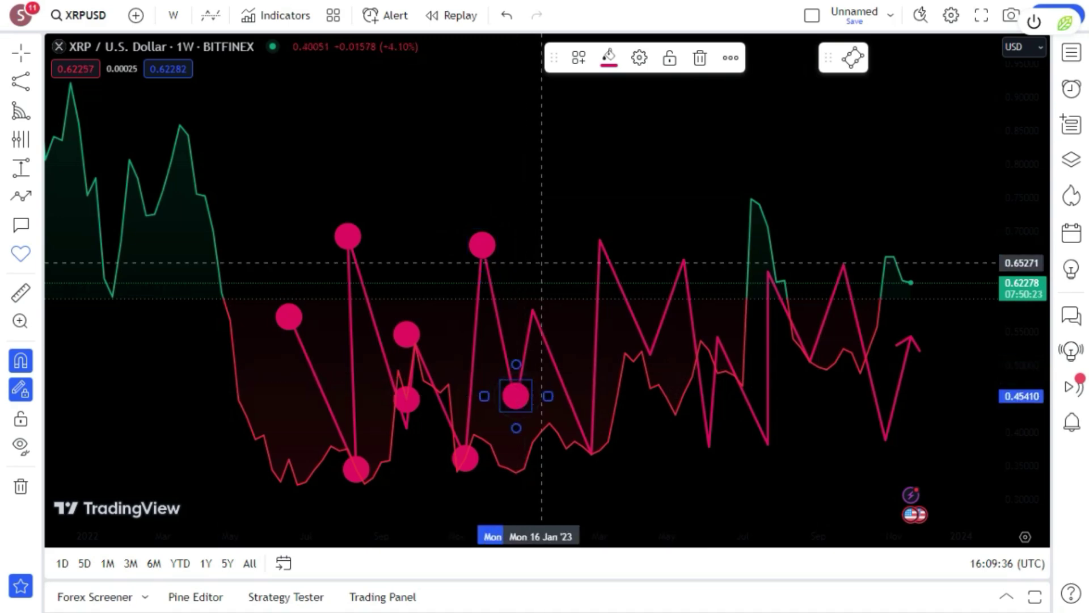
pyautogui.click(534, 307)
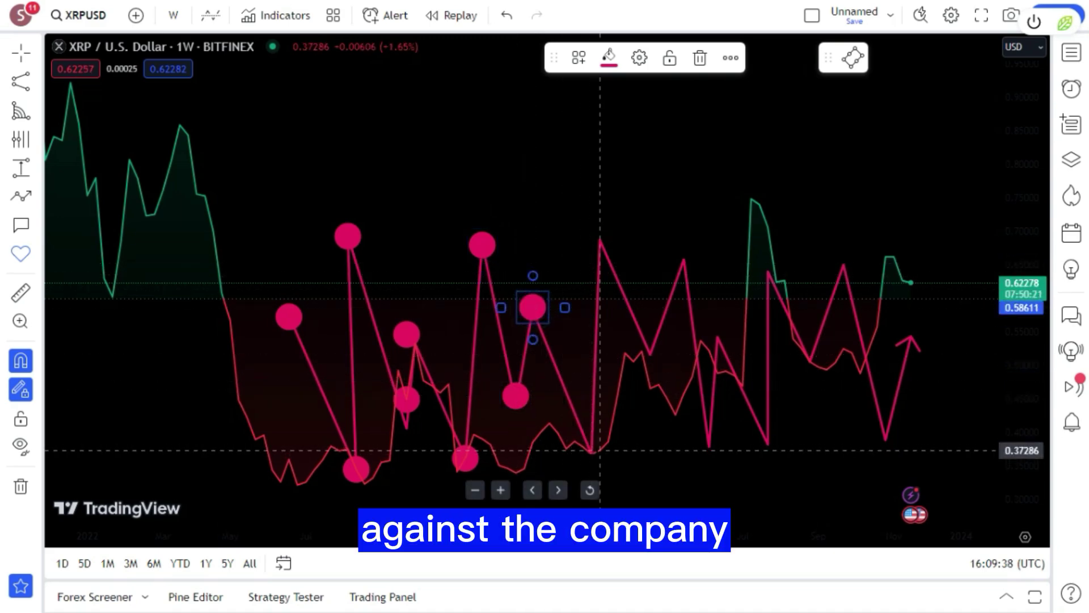
pyautogui.click(600, 450)
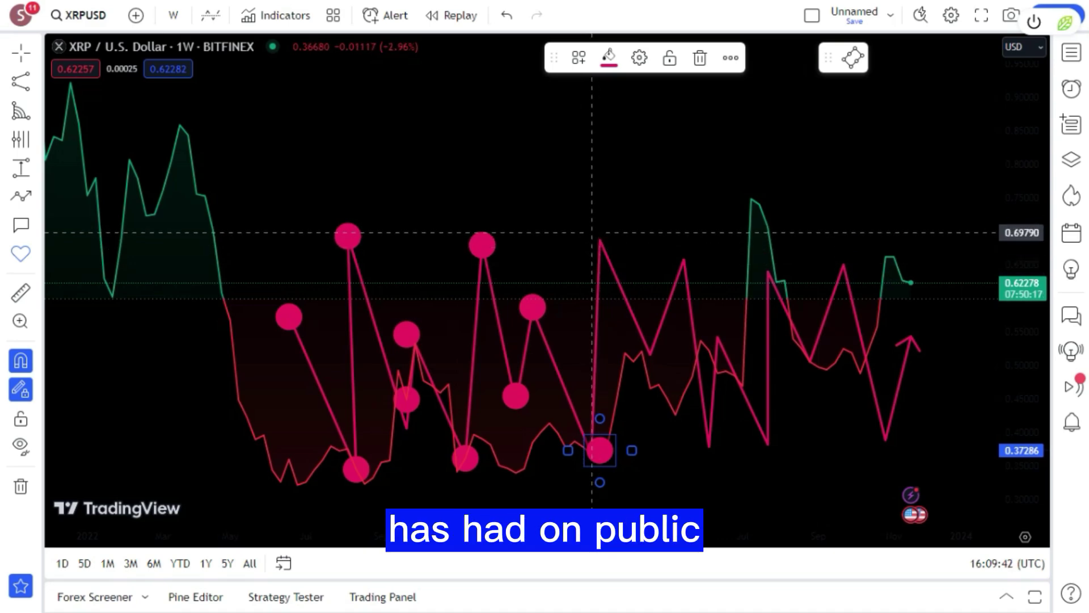
pyautogui.click(592, 236)
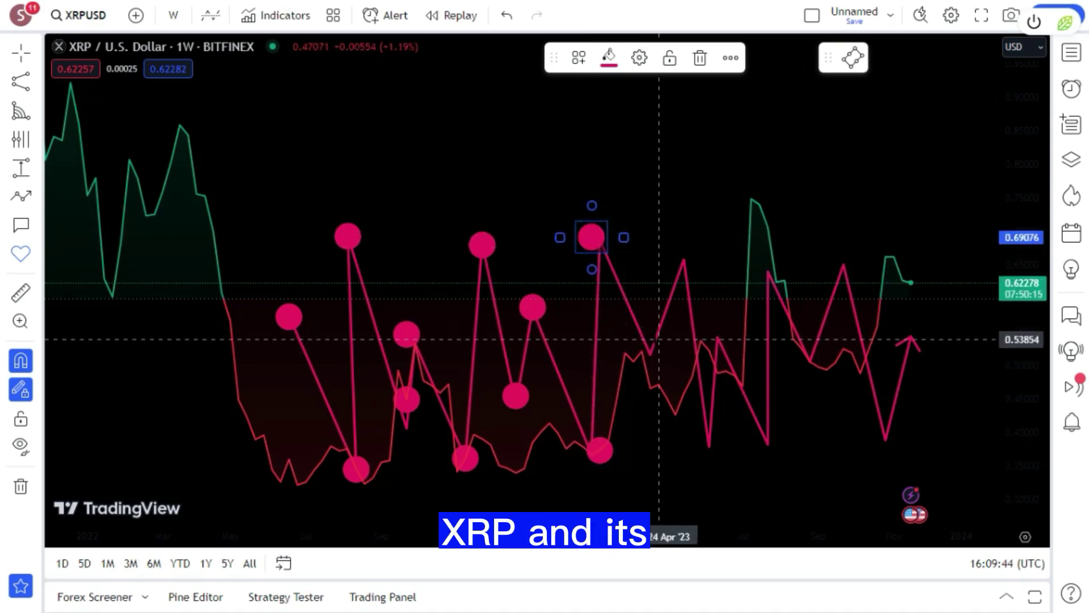
pyautogui.click(643, 351)
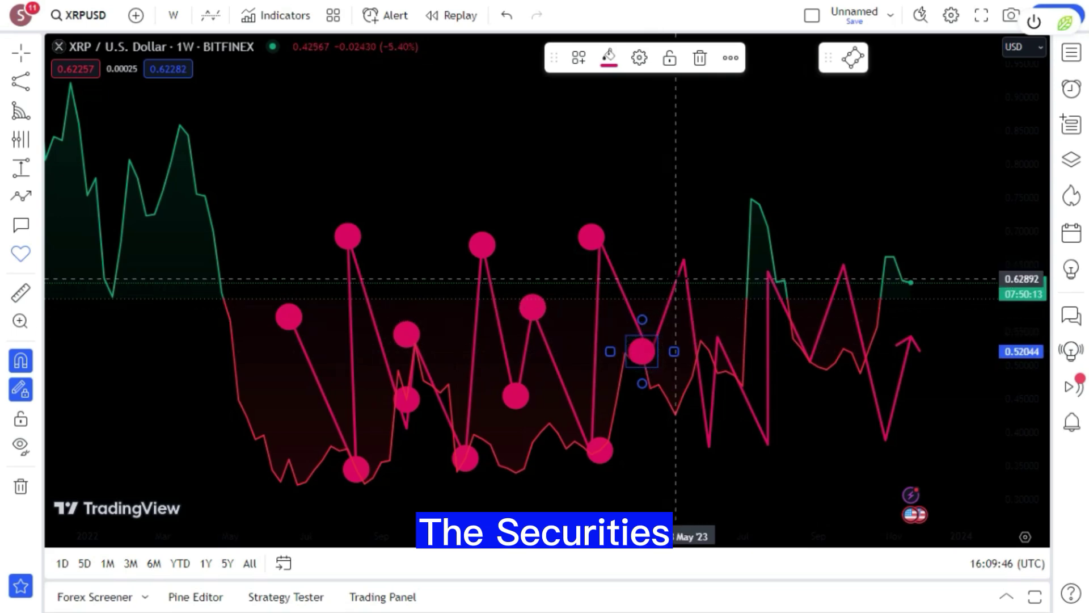
pyautogui.click(684, 256)
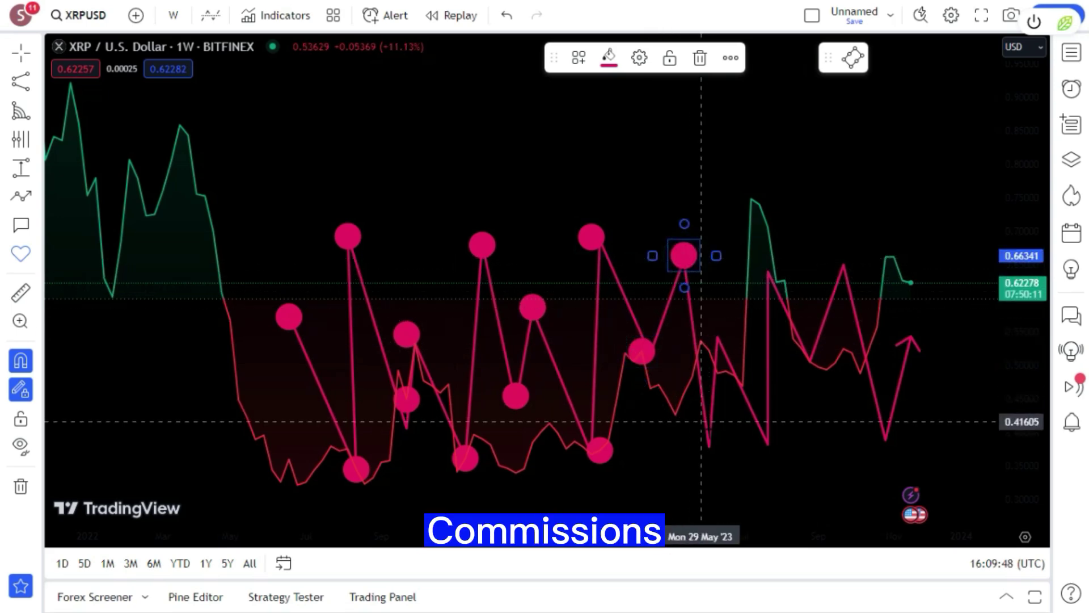
pyautogui.click(709, 444)
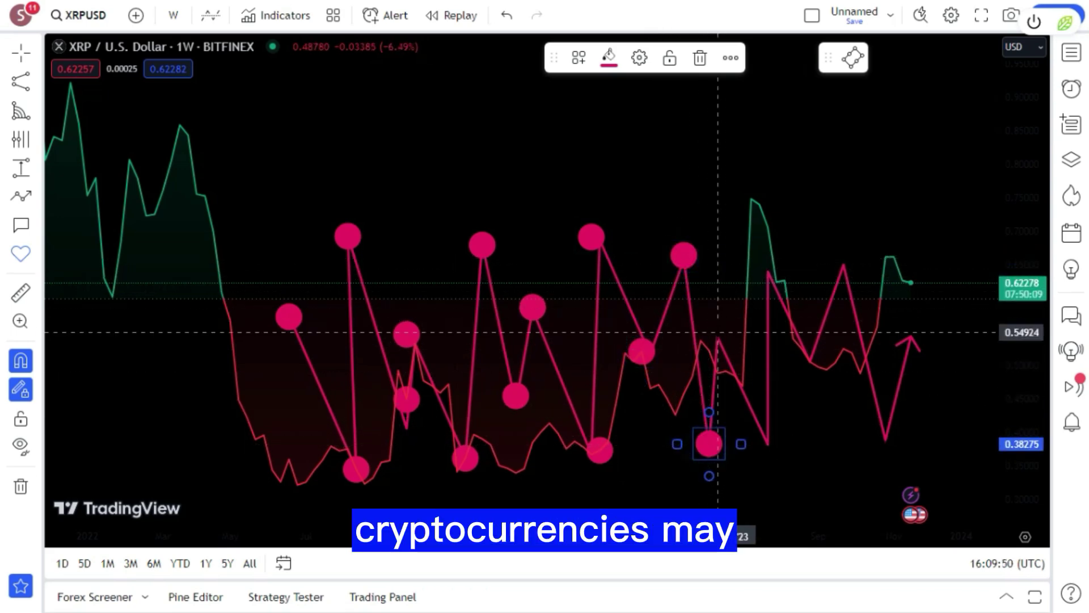
pyautogui.click(718, 330)
pyautogui.click(768, 446)
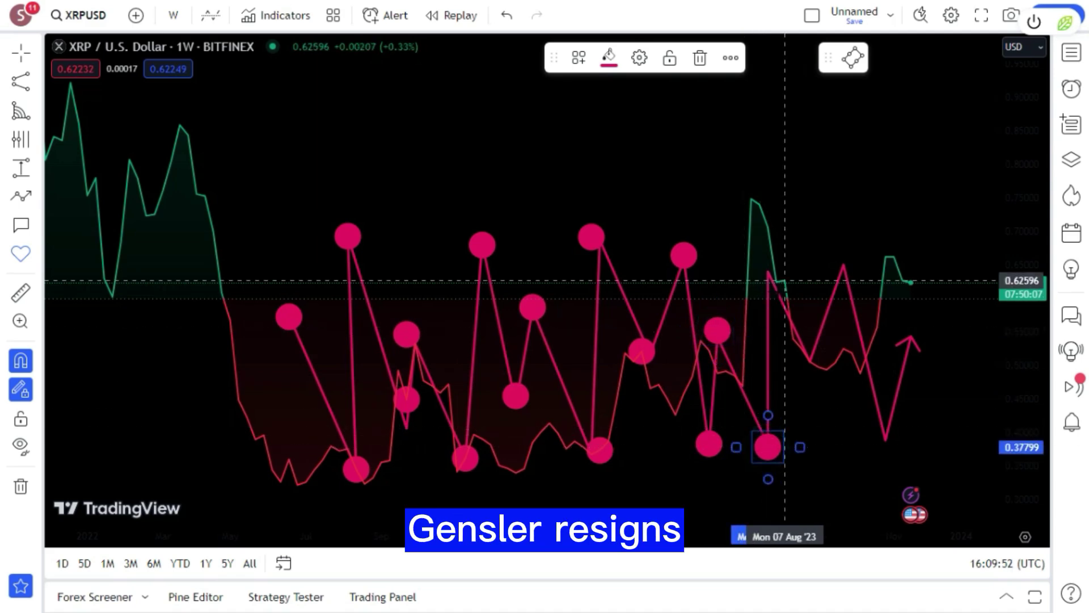
pyautogui.click(768, 279)
pyautogui.click(810, 361)
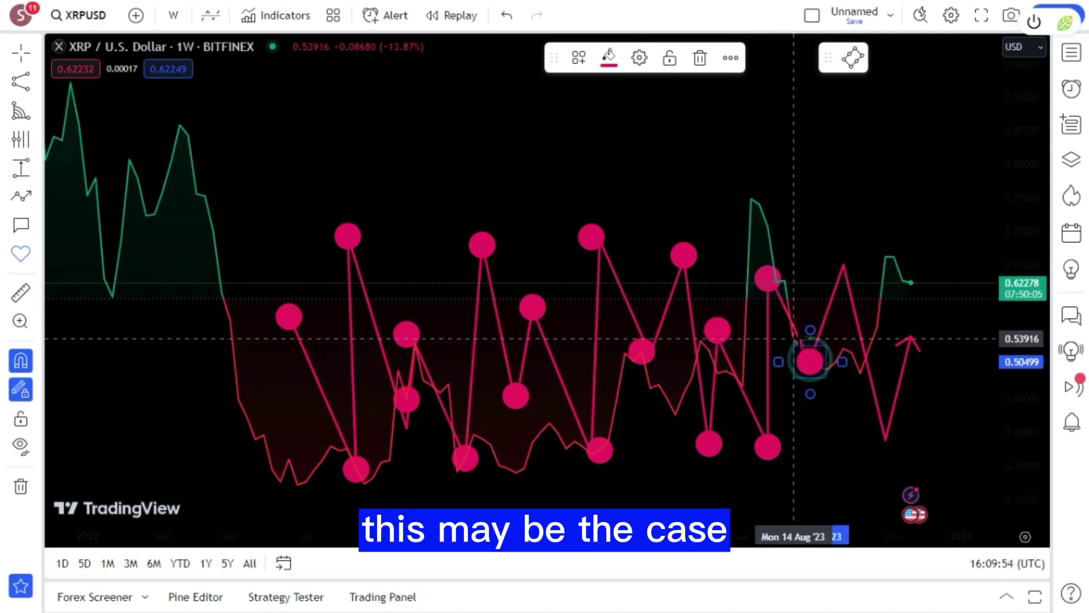
pyautogui.click(835, 241)
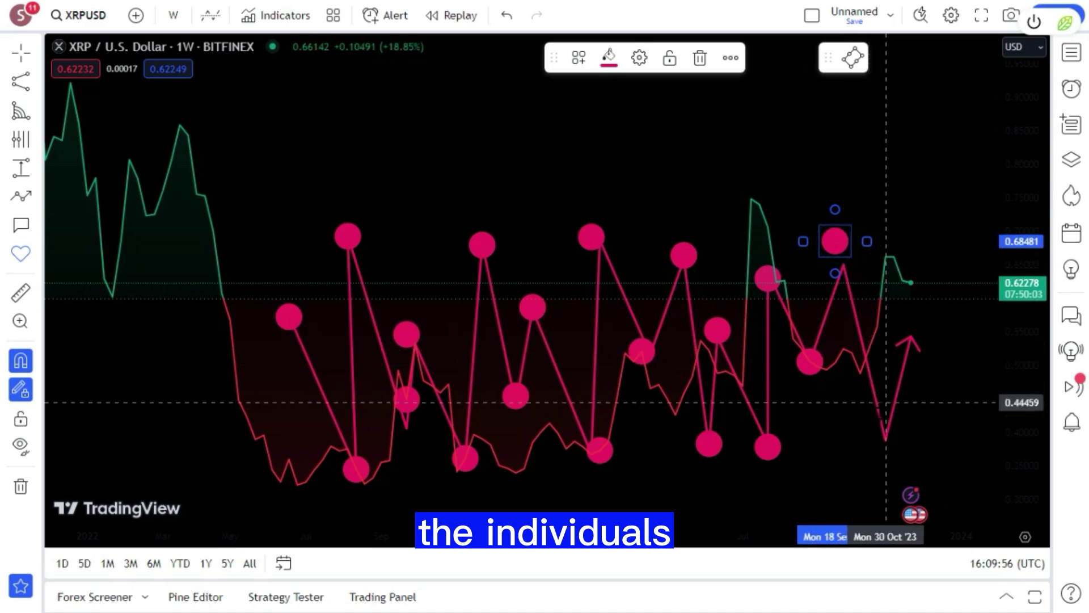
pyautogui.click(887, 433)
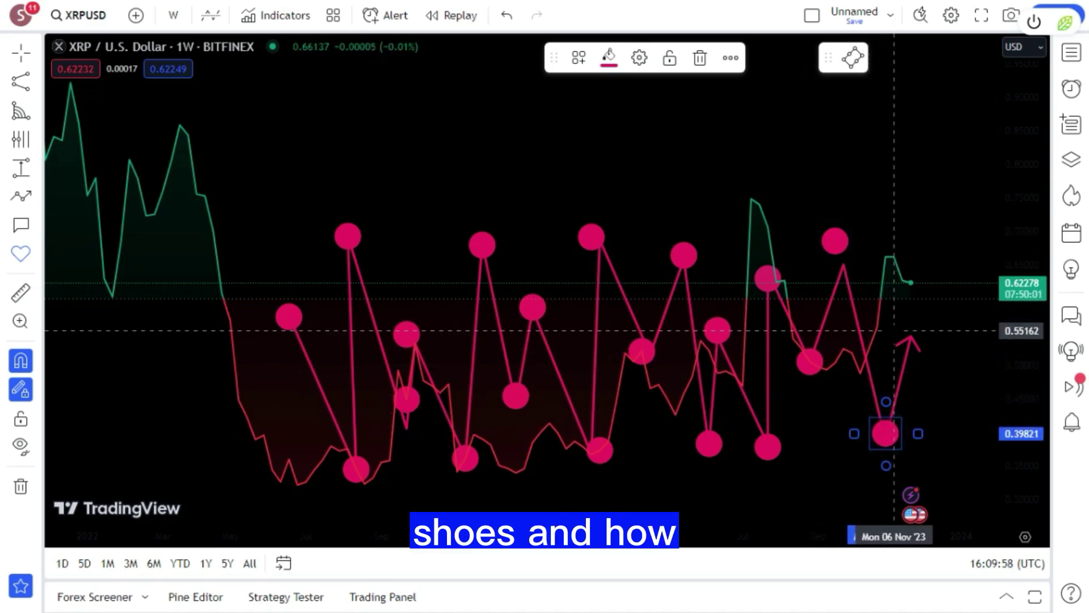
pyautogui.click(909, 333)
pyautogui.scroll(3, 809, 288)
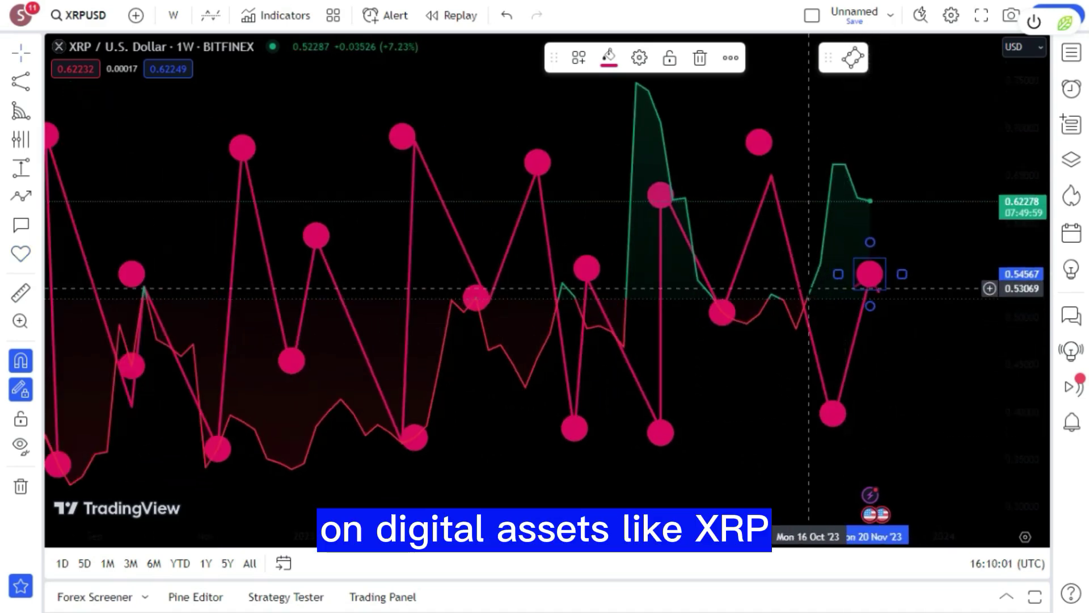
pyautogui.scroll(-4, 809, 288)
pyautogui.scroll(5, 807, 289)
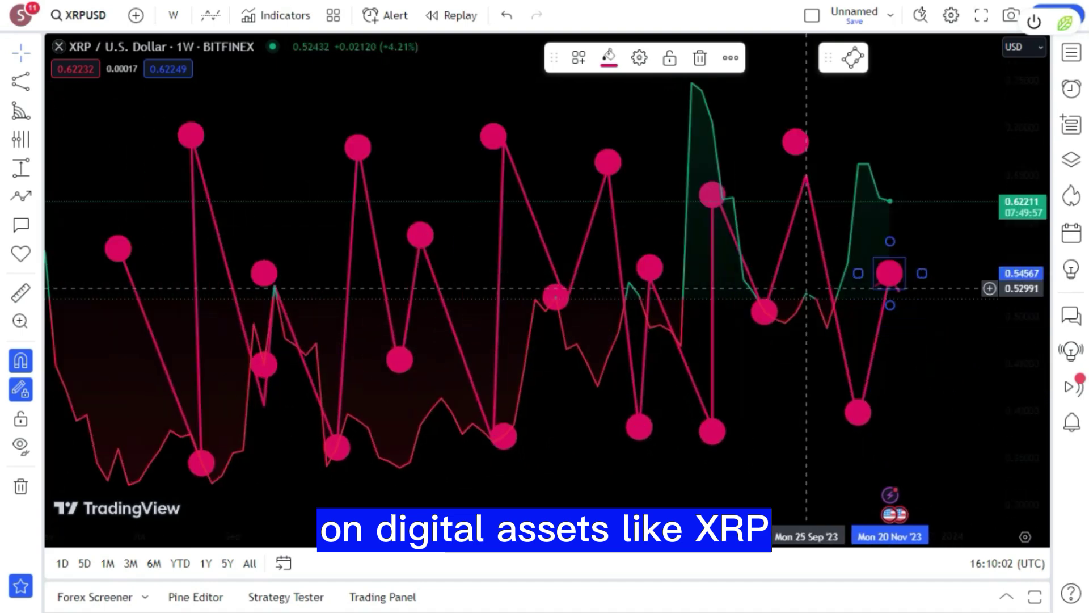
pyautogui.scroll(-3, 807, 288)
pyautogui.scroll(3, 806, 289)
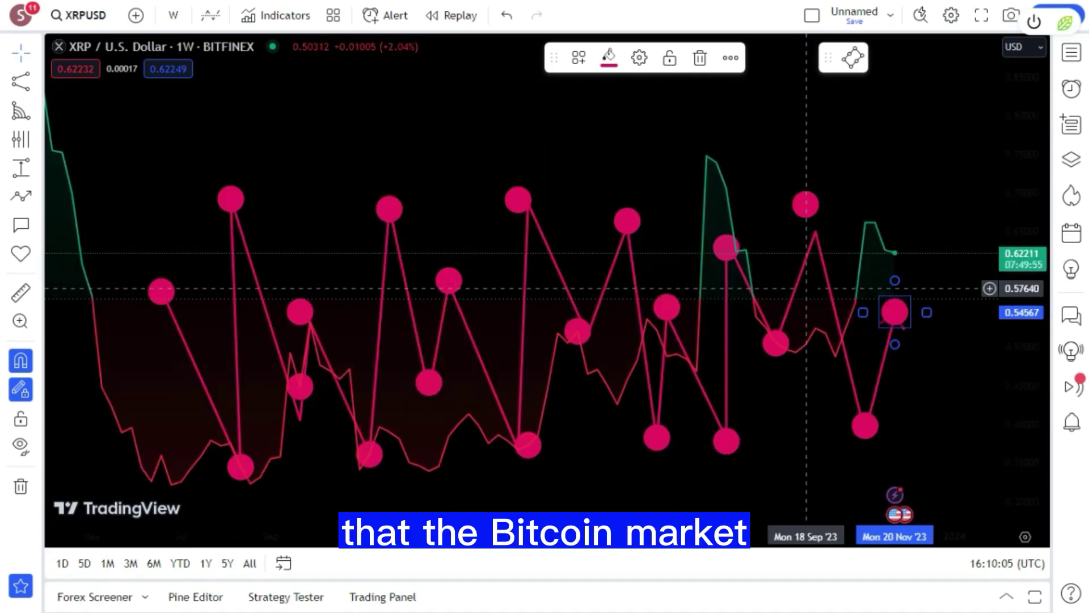
pyautogui.scroll(3, 774, 294)
pyautogui.scroll(-3, 774, 296)
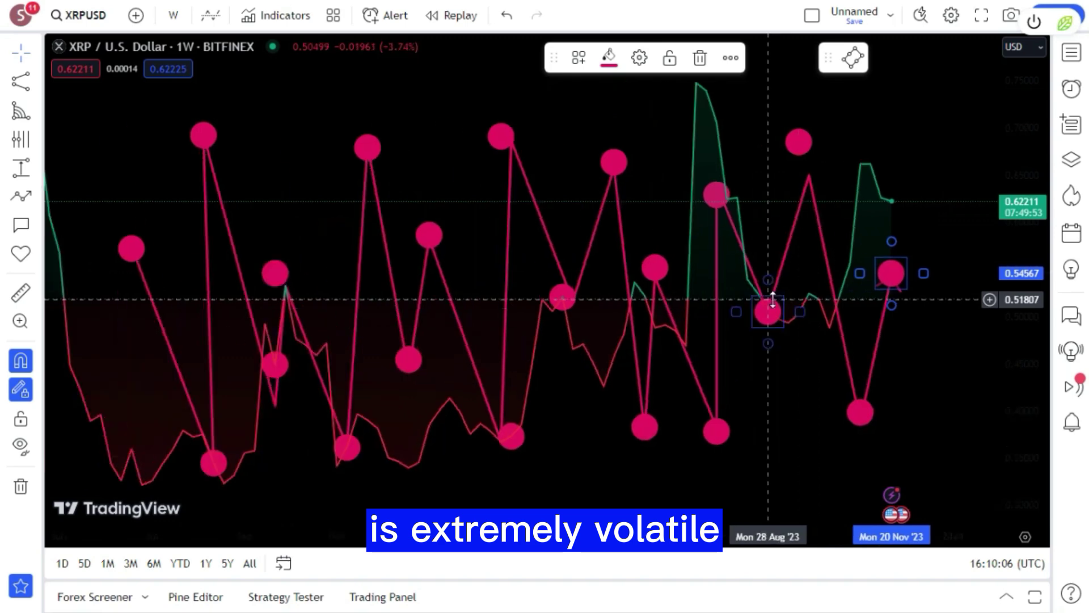
pyautogui.scroll(-3, 773, 299)
pyautogui.scroll(5, 773, 299)
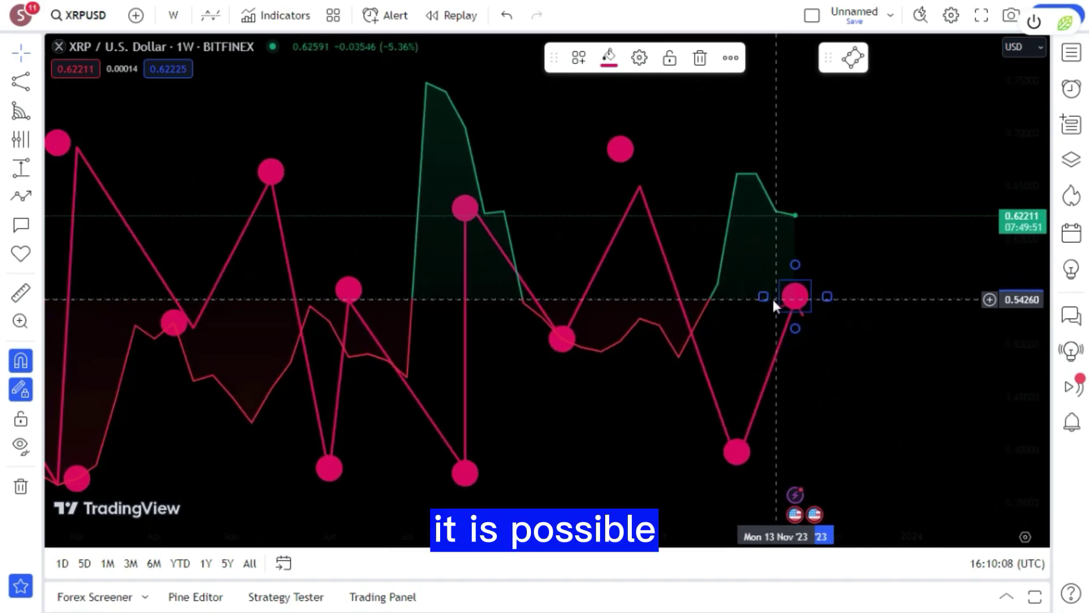
pyautogui.scroll(1, 773, 300)
pyautogui.scroll(-2, 773, 300)
pyautogui.scroll(1, 773, 299)
pyautogui.scroll(-2, 773, 299)
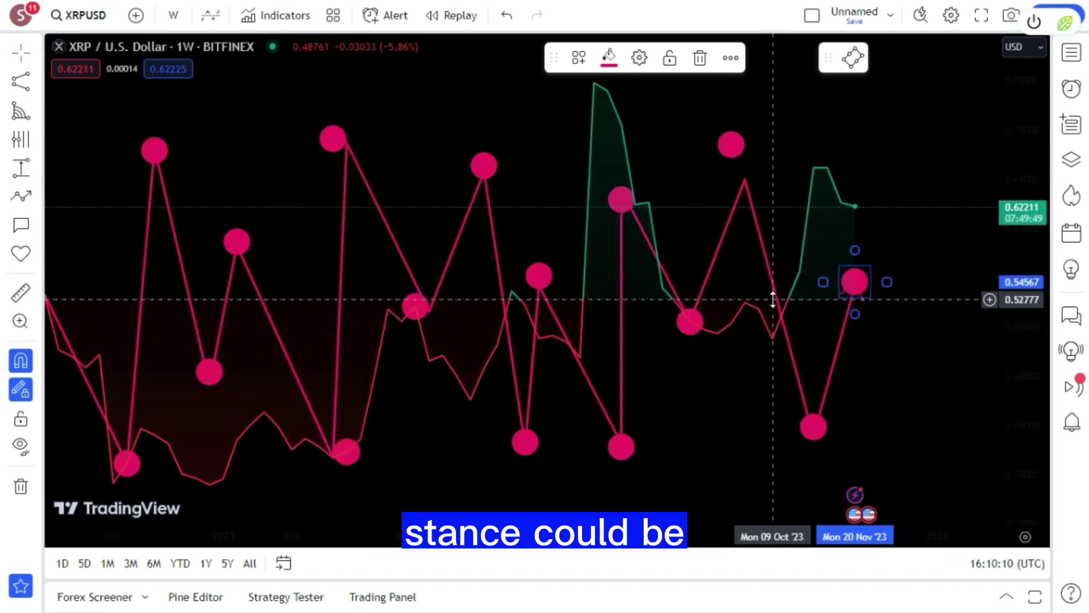
pyautogui.scroll(-3, 774, 304)
pyautogui.scroll(3, 723, 318)
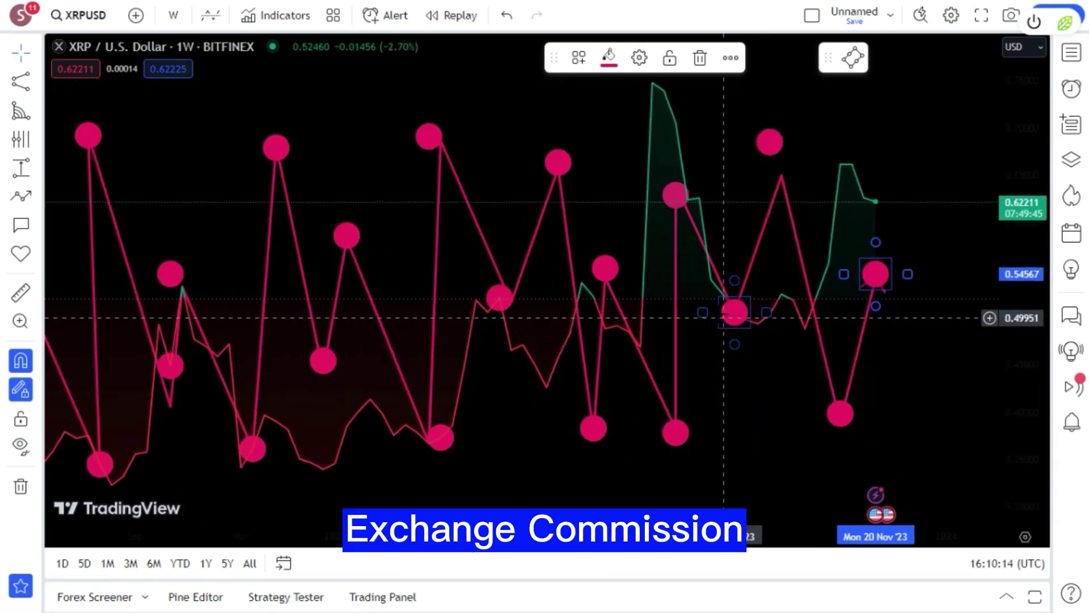
pyautogui.scroll(2, 723, 318)
pyautogui.scroll(-3, 713, 310)
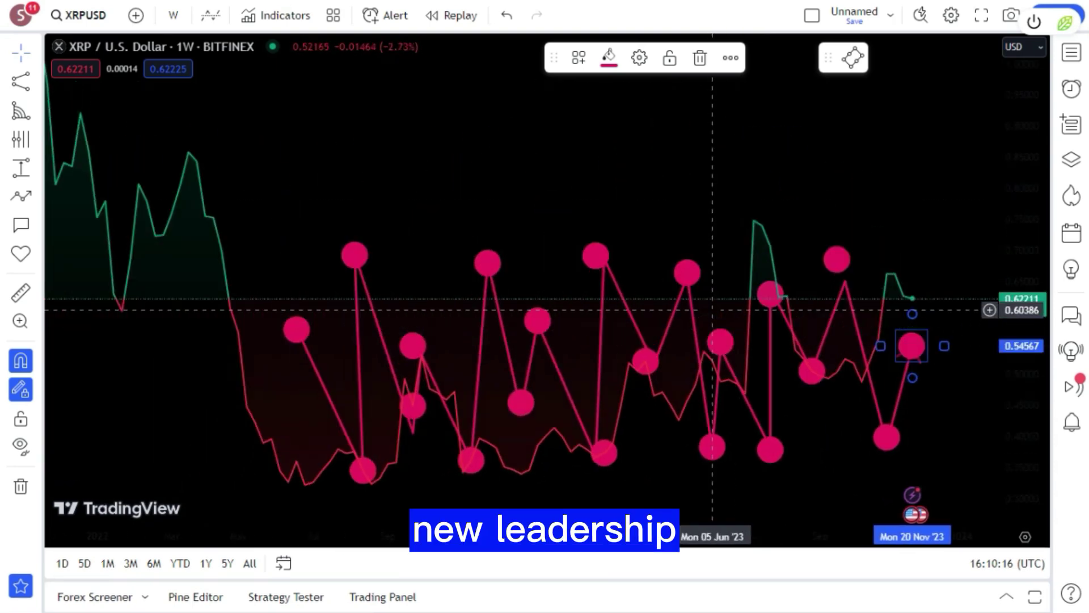
pyautogui.scroll(4, 712, 310)
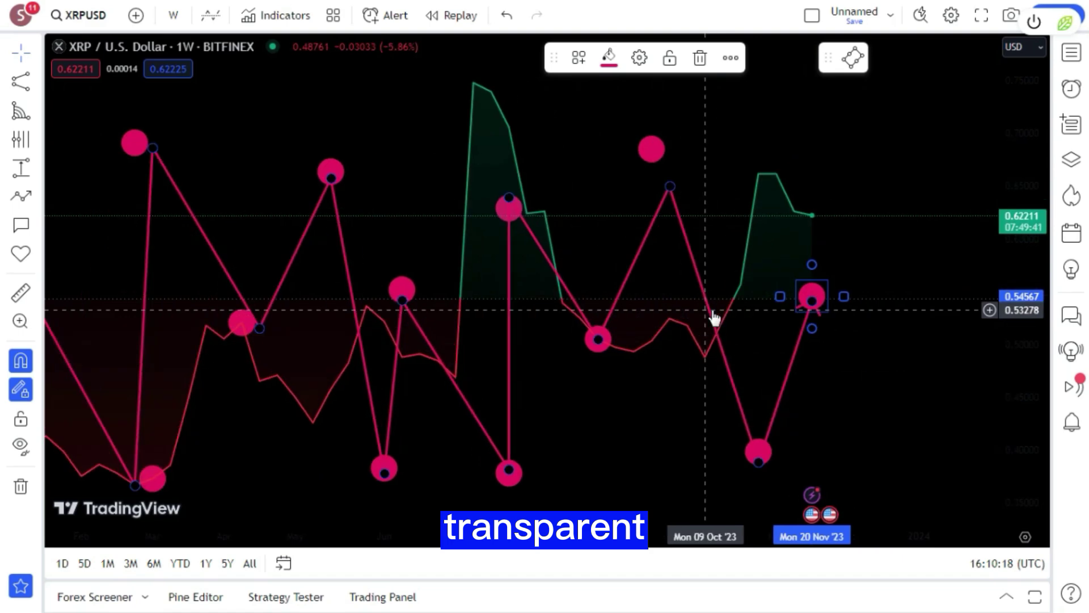
pyautogui.scroll(-2, 708, 309)
pyautogui.scroll(5, 711, 310)
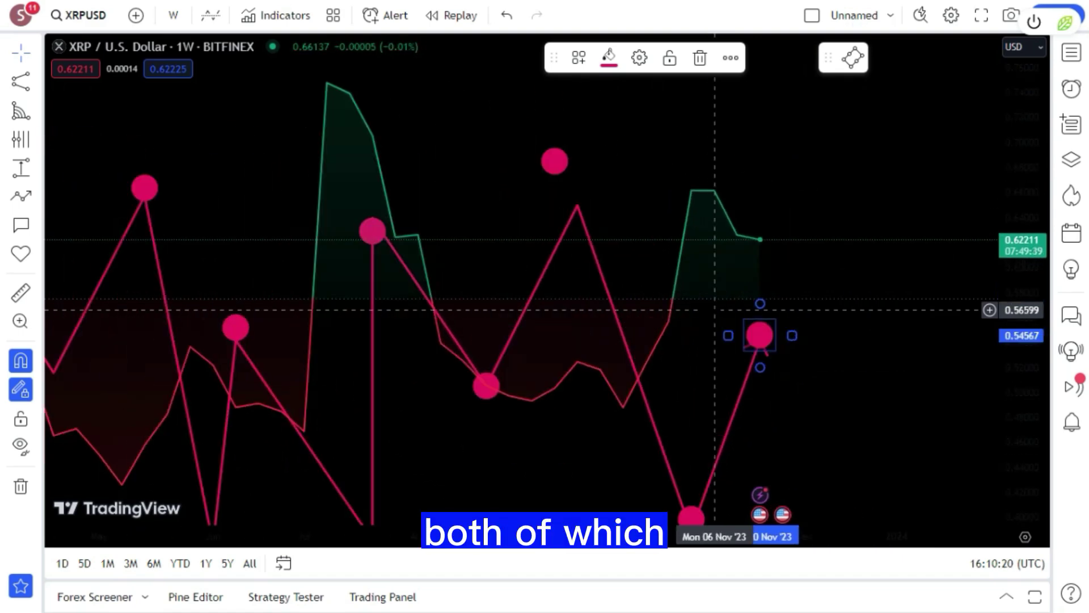
pyautogui.scroll(-5, 712, 310)
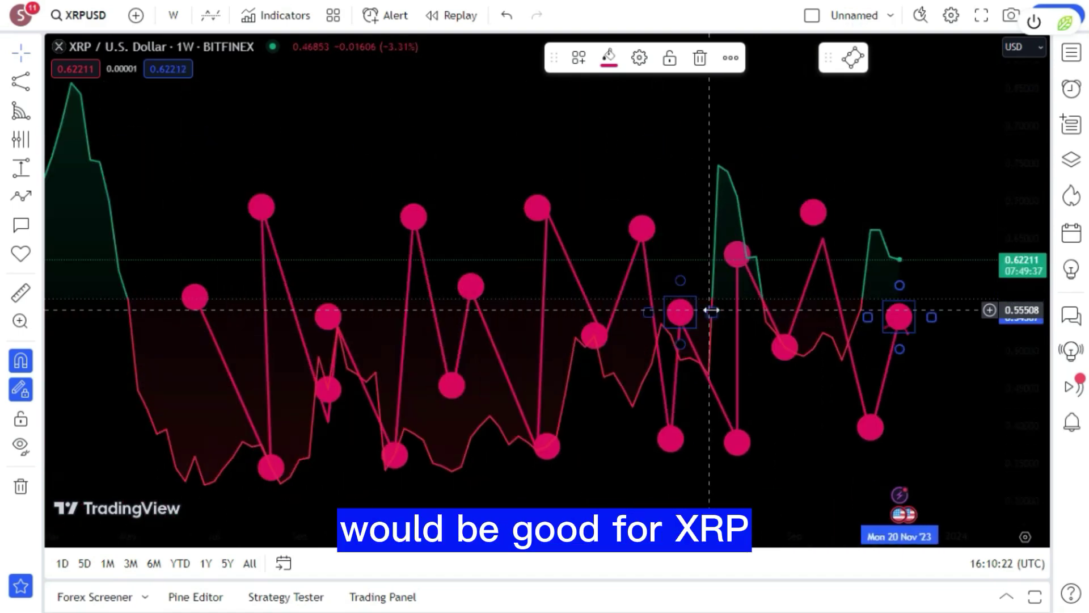
pyautogui.scroll(2, 714, 314)
pyautogui.scroll(-3, 714, 314)
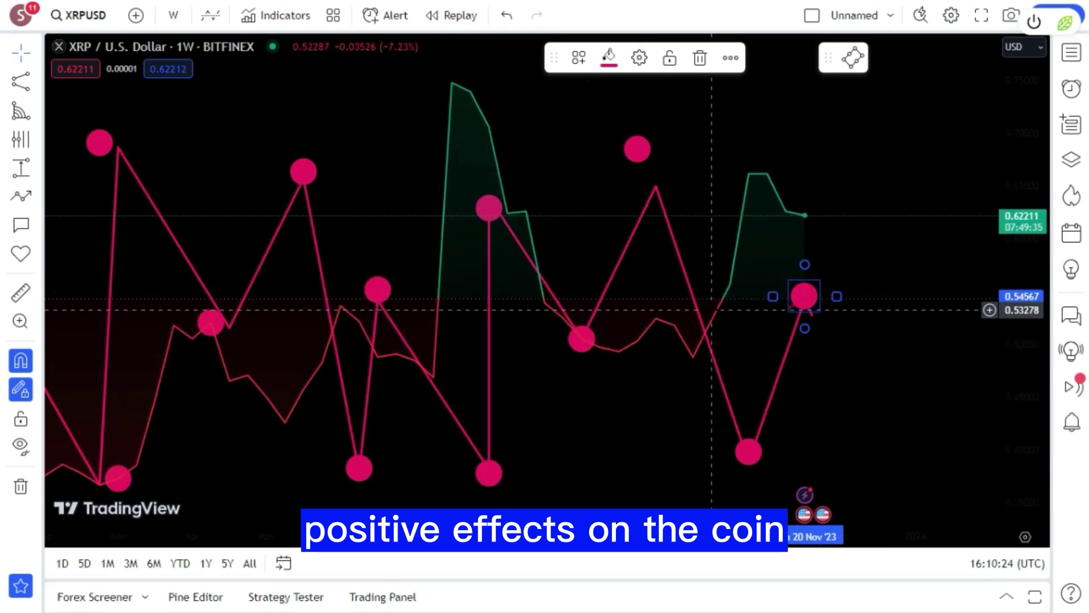
pyautogui.scroll(4, 715, 311)
pyautogui.scroll(2, 715, 311)
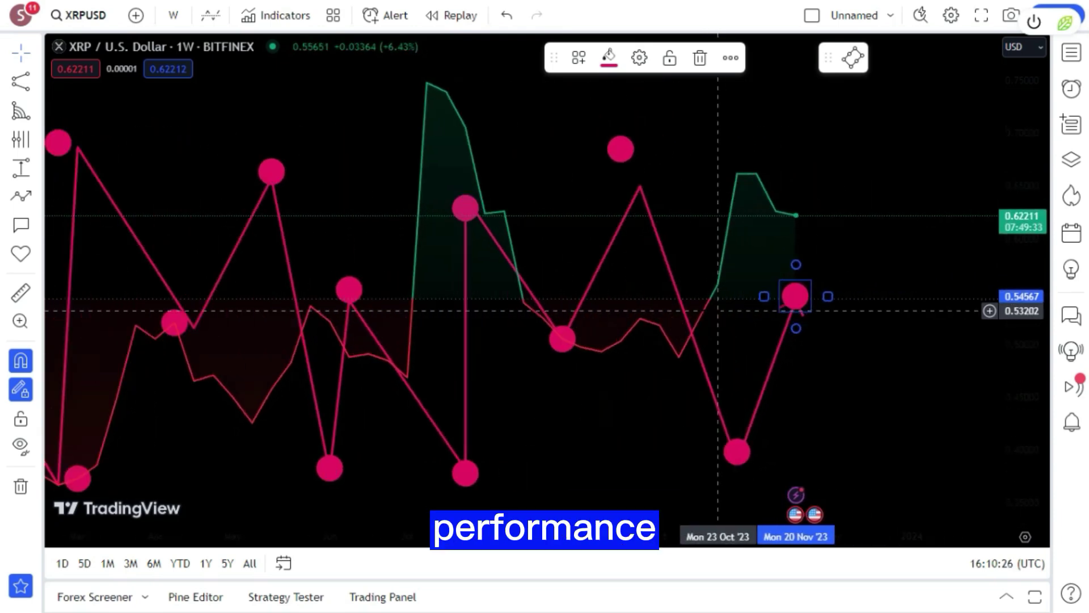
pyautogui.scroll(-3, 715, 311)
pyautogui.scroll(2, 715, 312)
pyautogui.scroll(1, 715, 312)
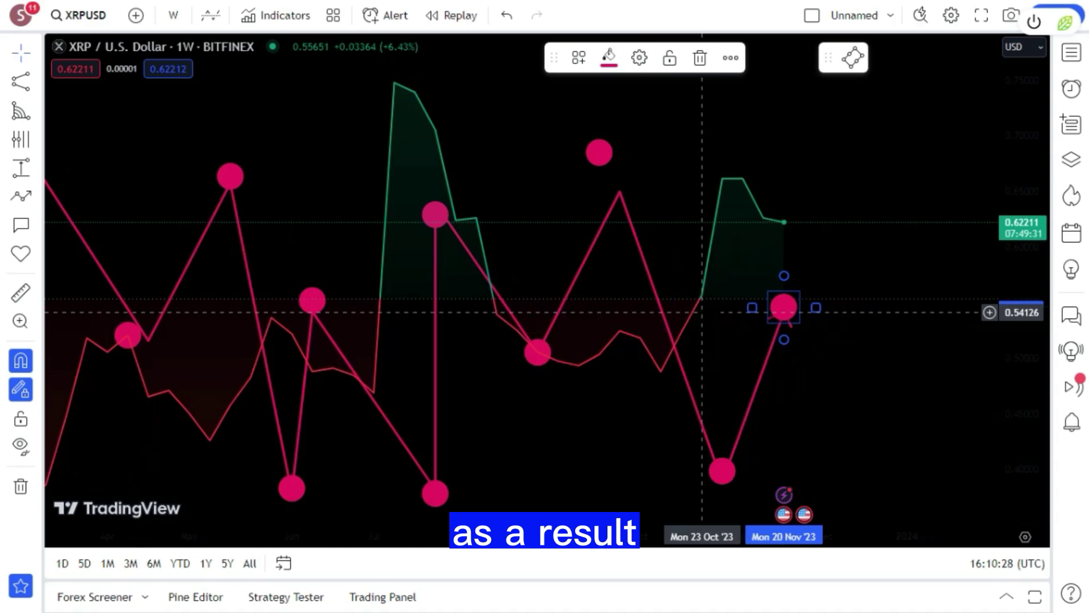
pyautogui.scroll(-3, 712, 312)
pyautogui.scroll(-3, 710, 312)
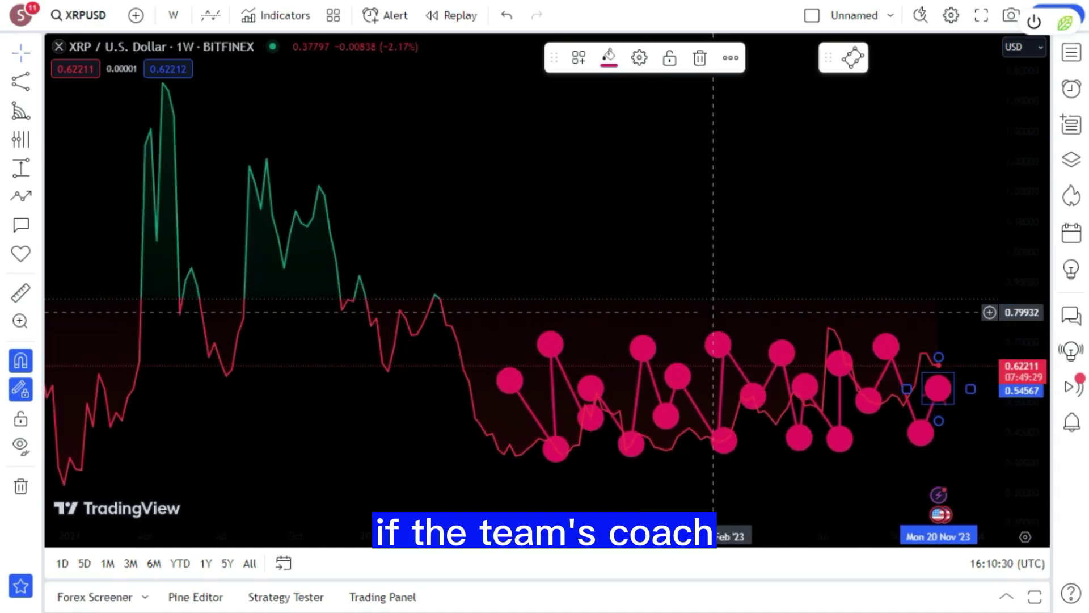
pyautogui.scroll(4, 711, 312)
pyautogui.scroll(-5, 710, 311)
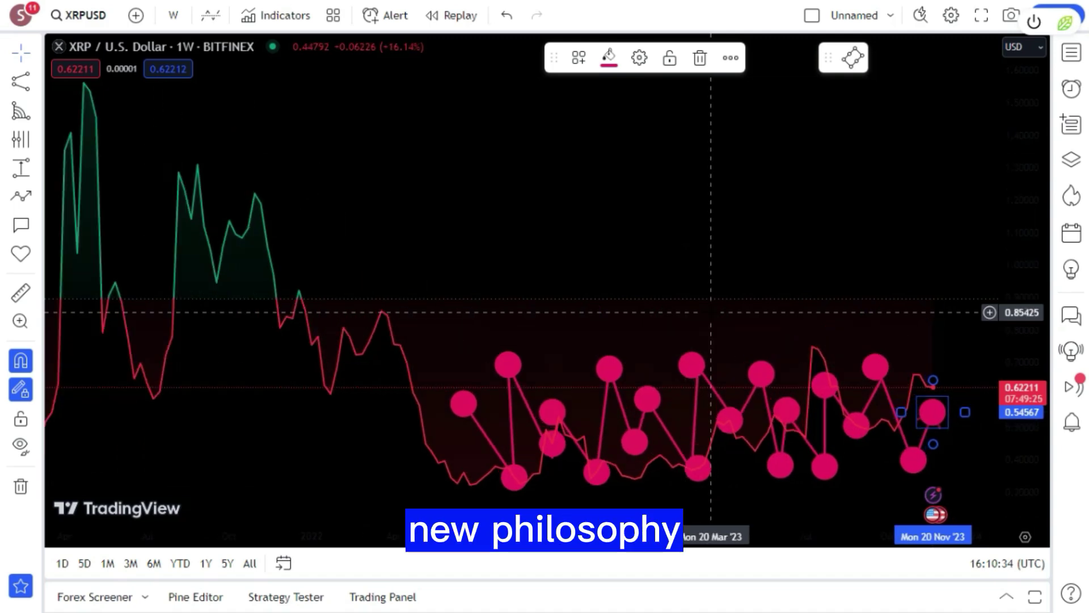
pyautogui.scroll(4, 712, 312)
# Delete all 22 pink pivot drawings via the trash menu, then zoom the chart.
pyautogui.click(12, 488)
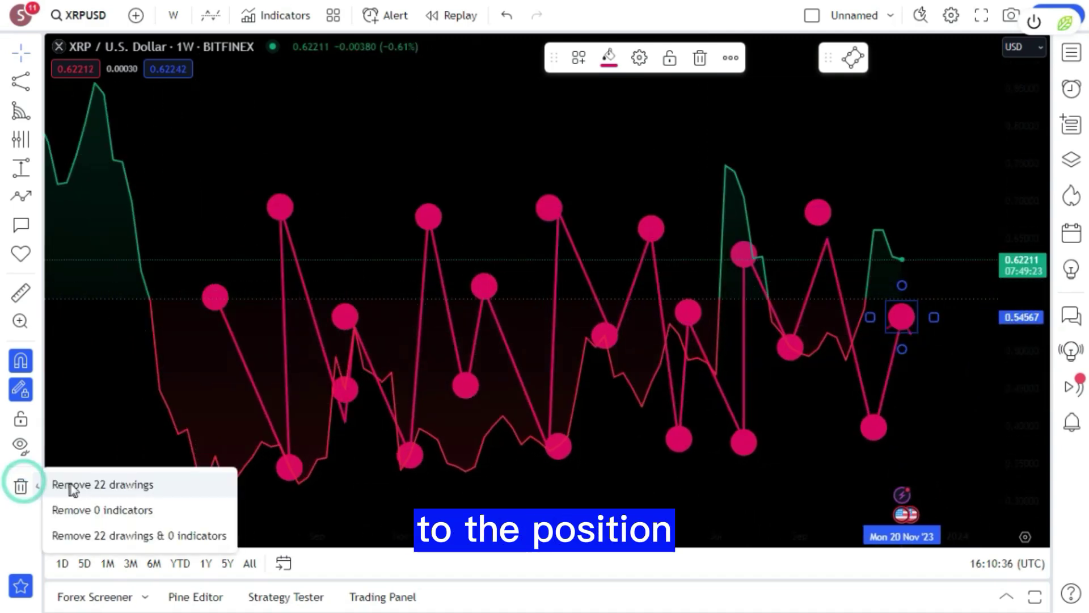
pyautogui.click(85, 484)
pyautogui.scroll(-5, 610, 348)
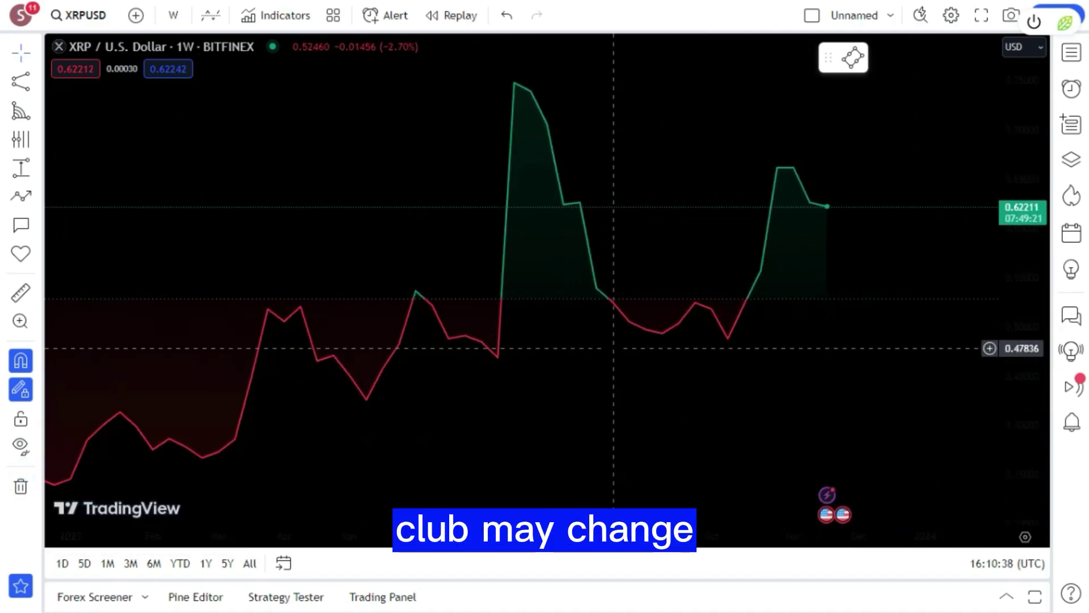
pyautogui.scroll(5, 613, 356)
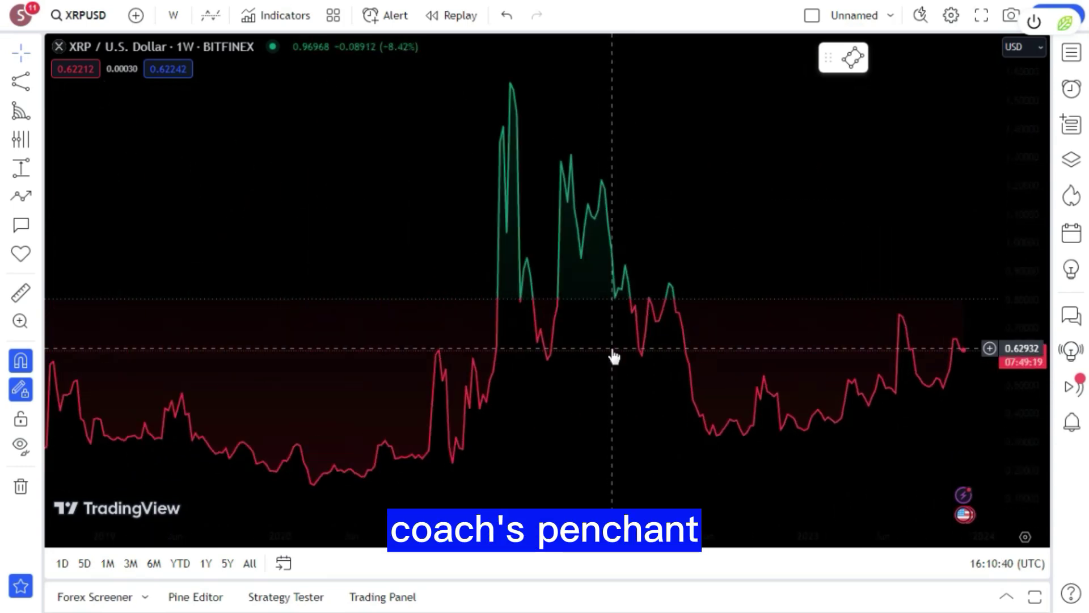
pyautogui.scroll(2, 610, 348)
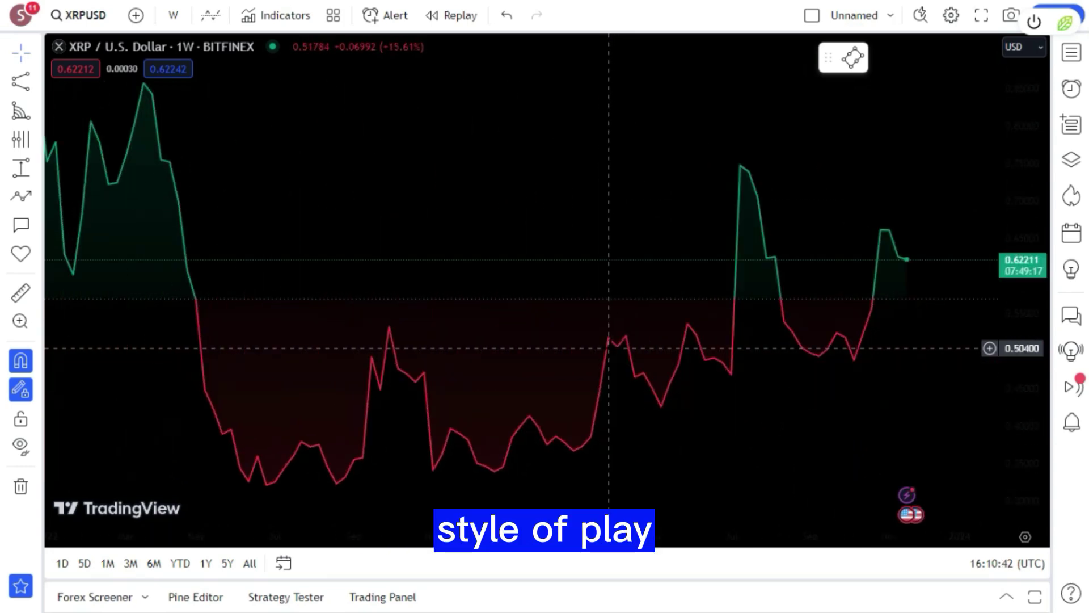
pyautogui.scroll(2, 609, 348)
pyautogui.scroll(-4, 613, 352)
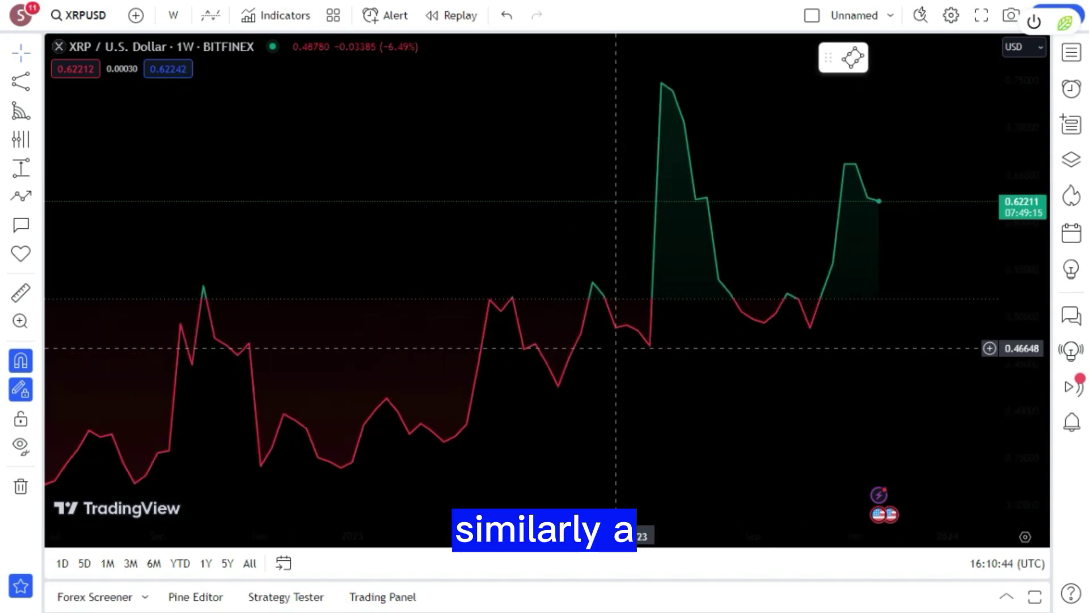
pyautogui.scroll(-3, 612, 348)
pyautogui.scroll(6, 610, 348)
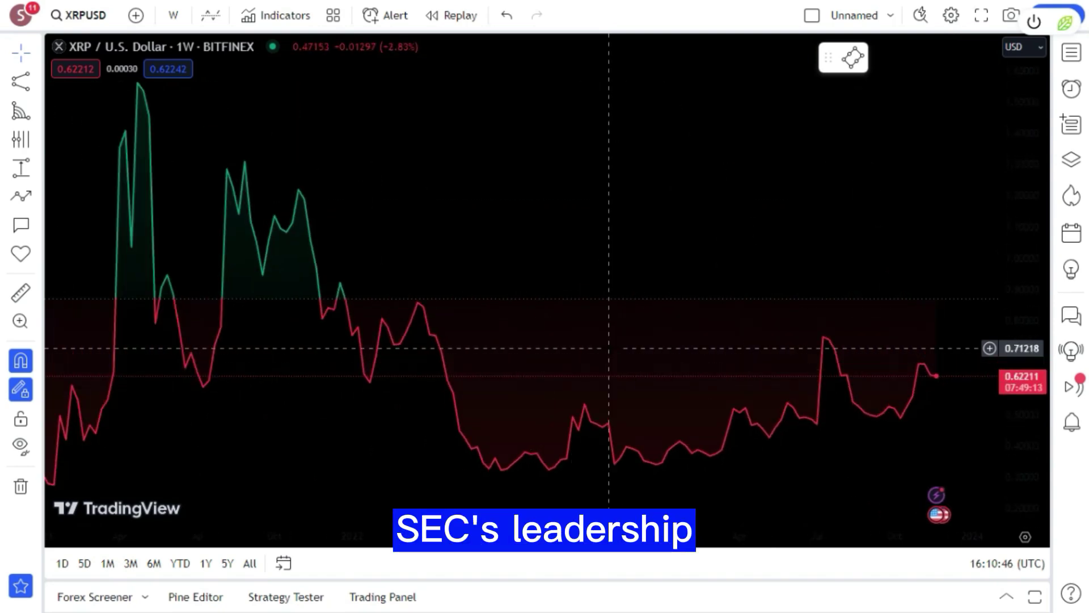
pyautogui.scroll(2, 611, 347)
pyautogui.scroll(-4, 611, 348)
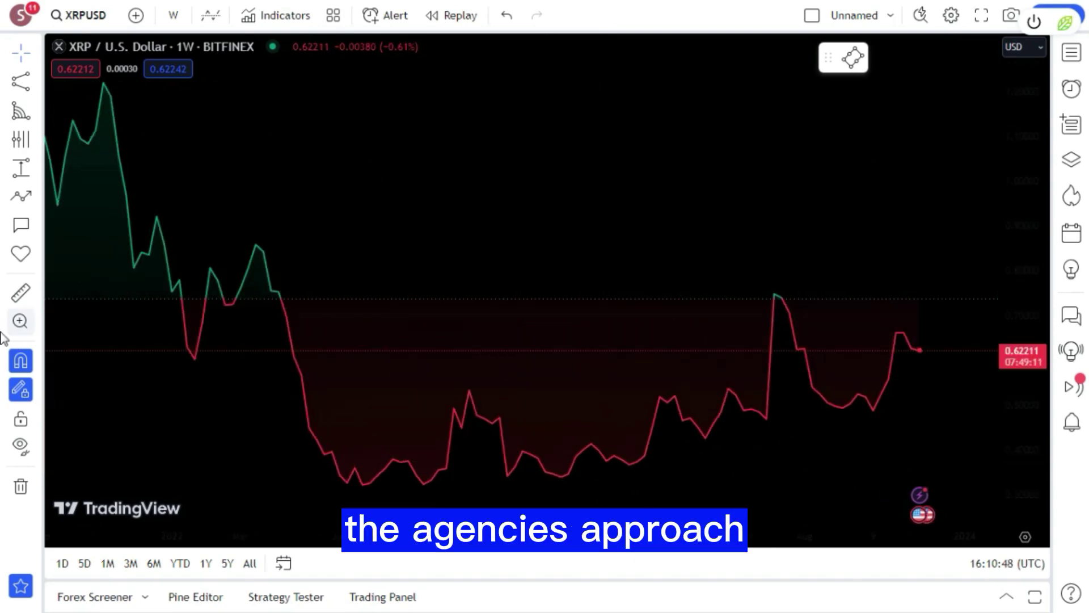
# Draw a callout low on the chart's left and set its text colour to green.
pyautogui.click(21, 226)
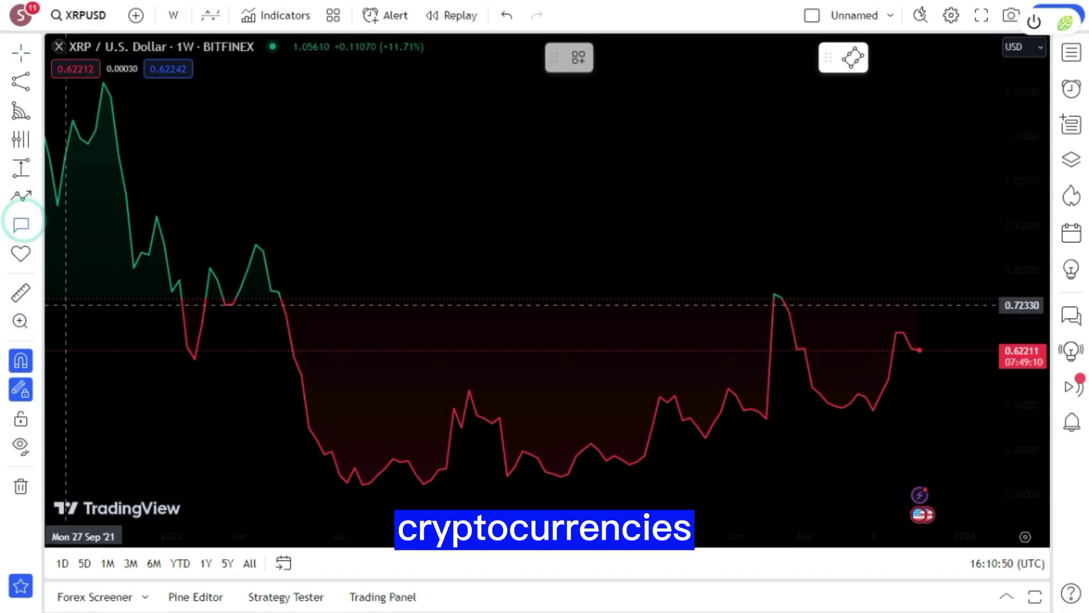
pyautogui.click(118, 428)
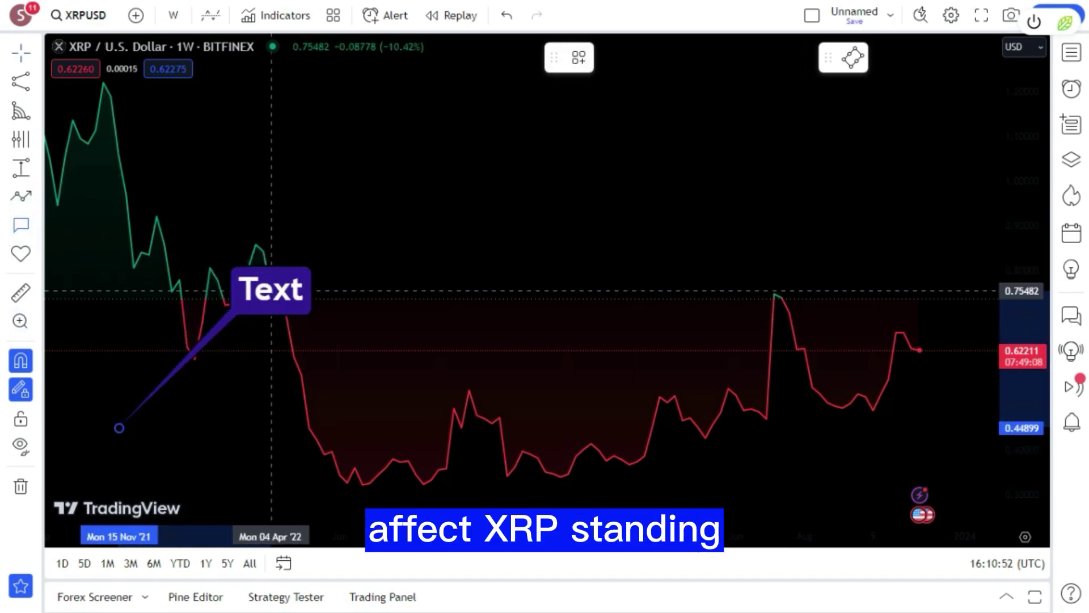
pyautogui.click(272, 290)
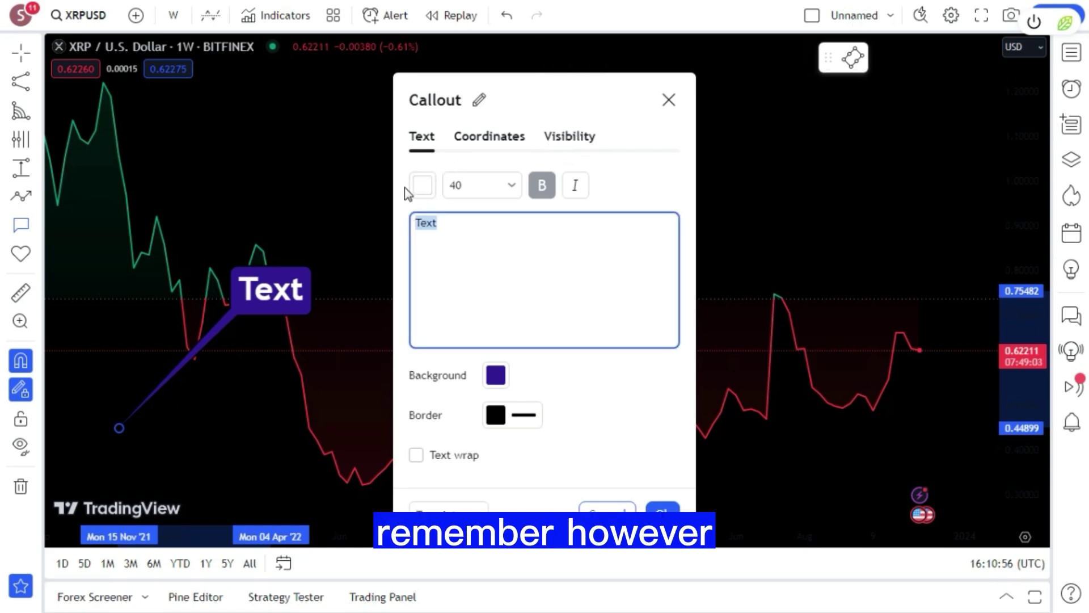
pyautogui.click(423, 185)
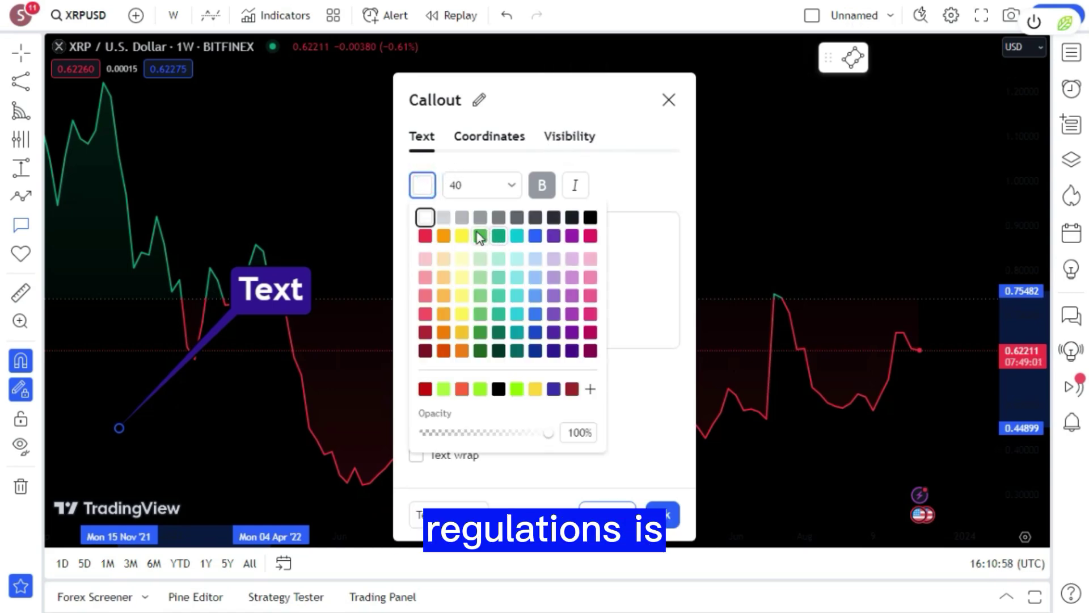
pyautogui.click(480, 236)
pyautogui.click(656, 181)
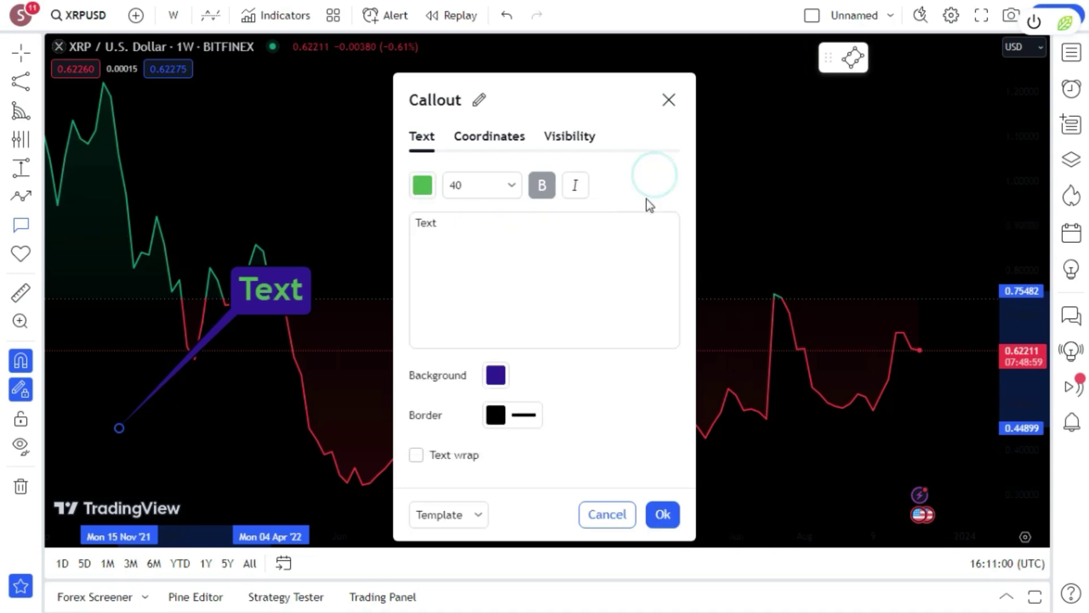
pyautogui.click(630, 227)
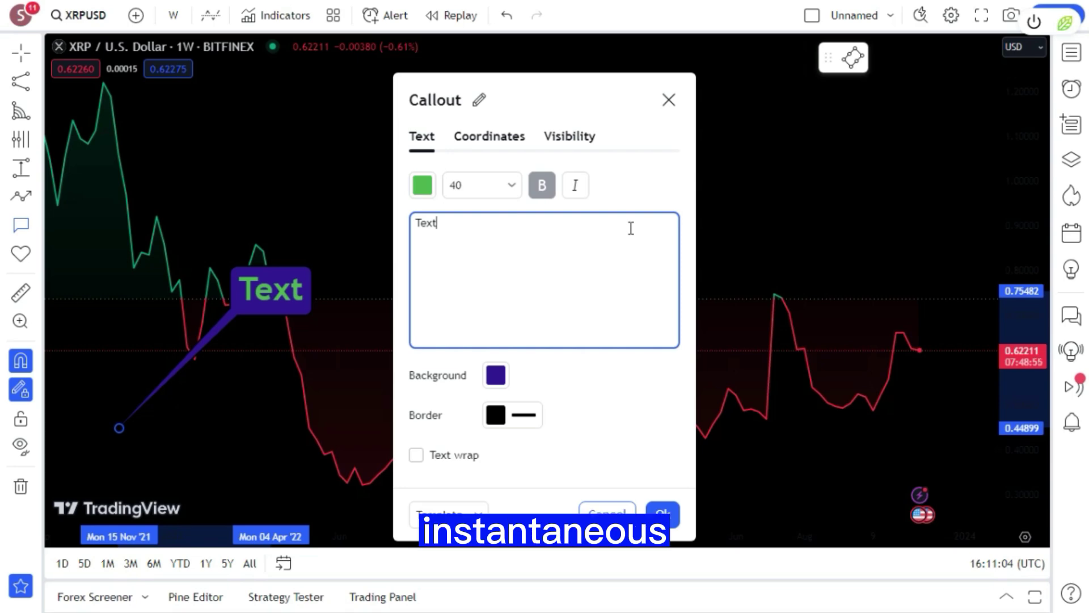
# Enter three callout lines: today 0.62261, yesterday 0.63218, tomorrow 0.63289.
pyautogui.press('ctrl')
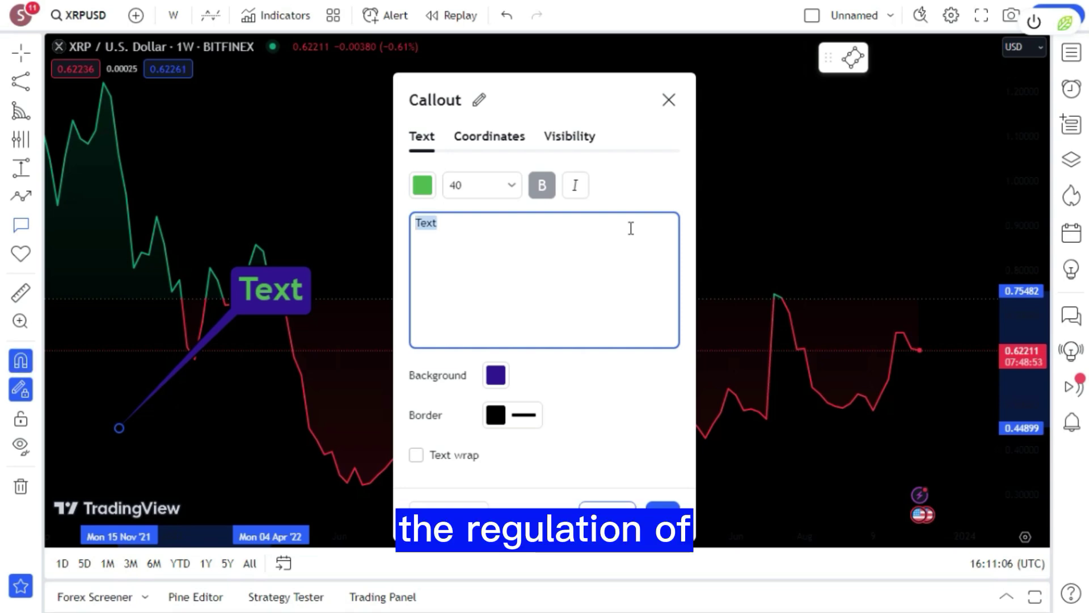
pyautogui.write('XRP T')
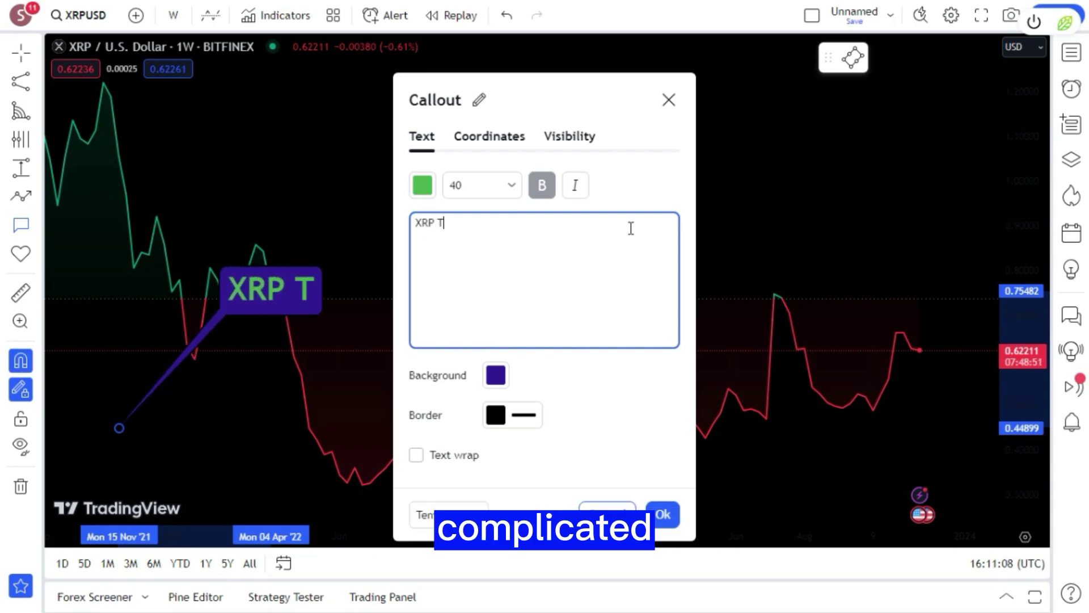
pyautogui.write('ODAY PRICE')
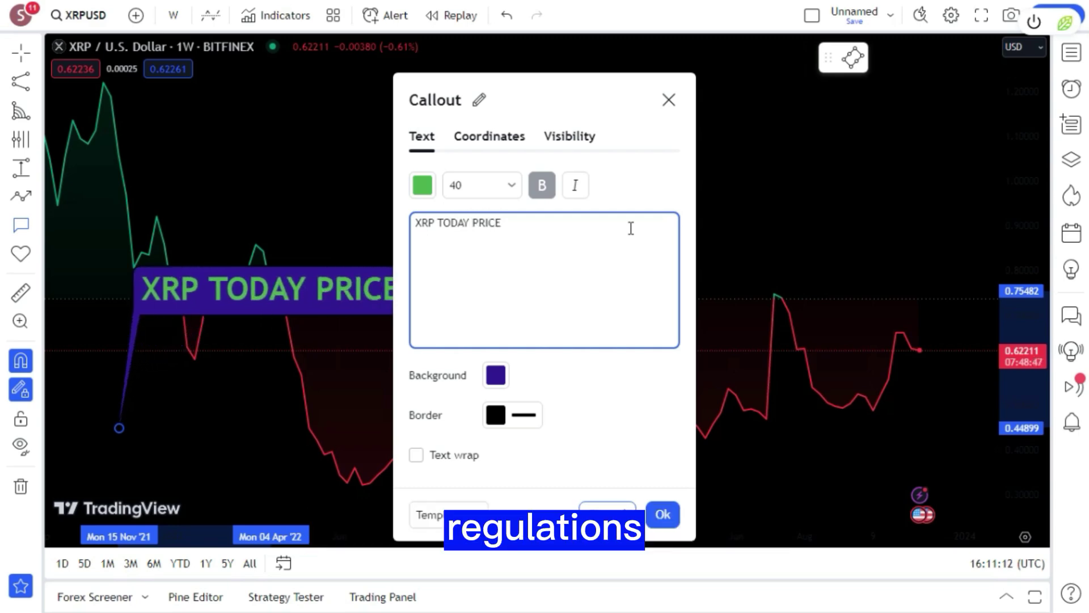
pyautogui.write(' = 0.')
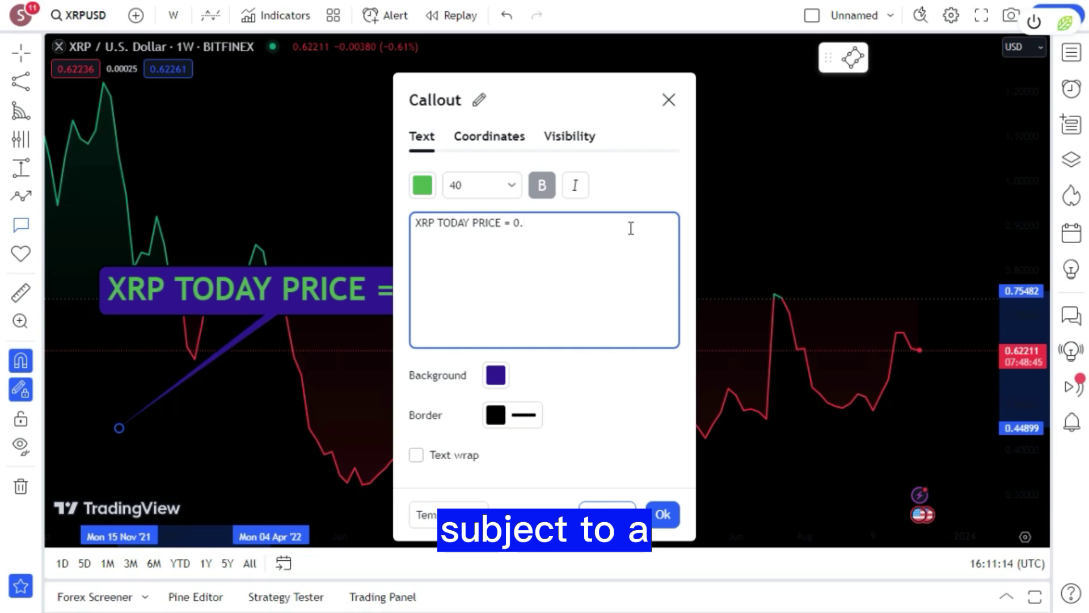
pyautogui.write('622')
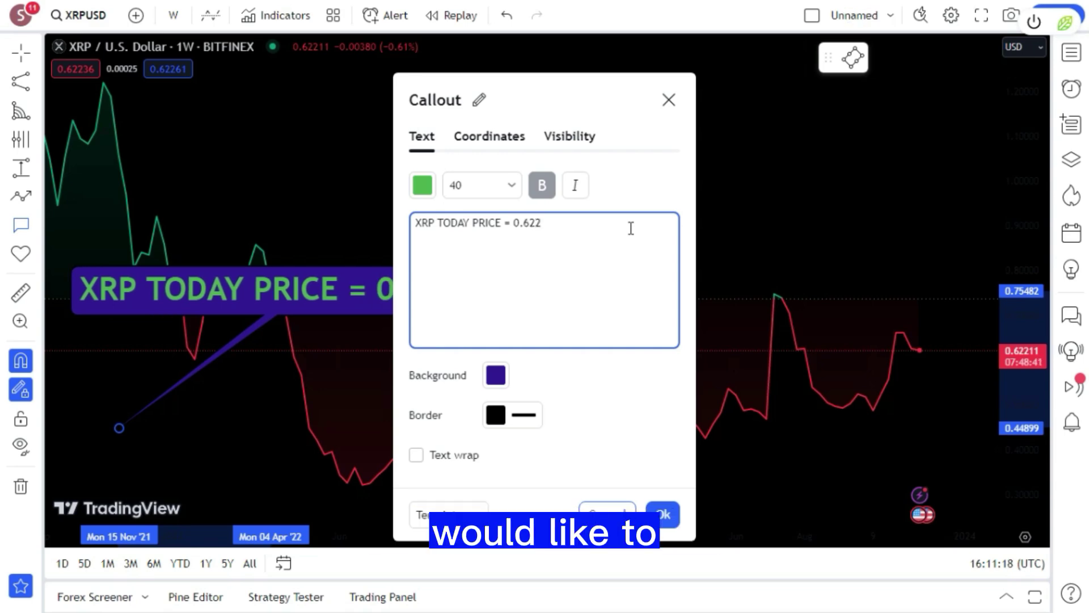
pyautogui.write('61')
pyautogui.press('Return')
pyautogui.write('X')
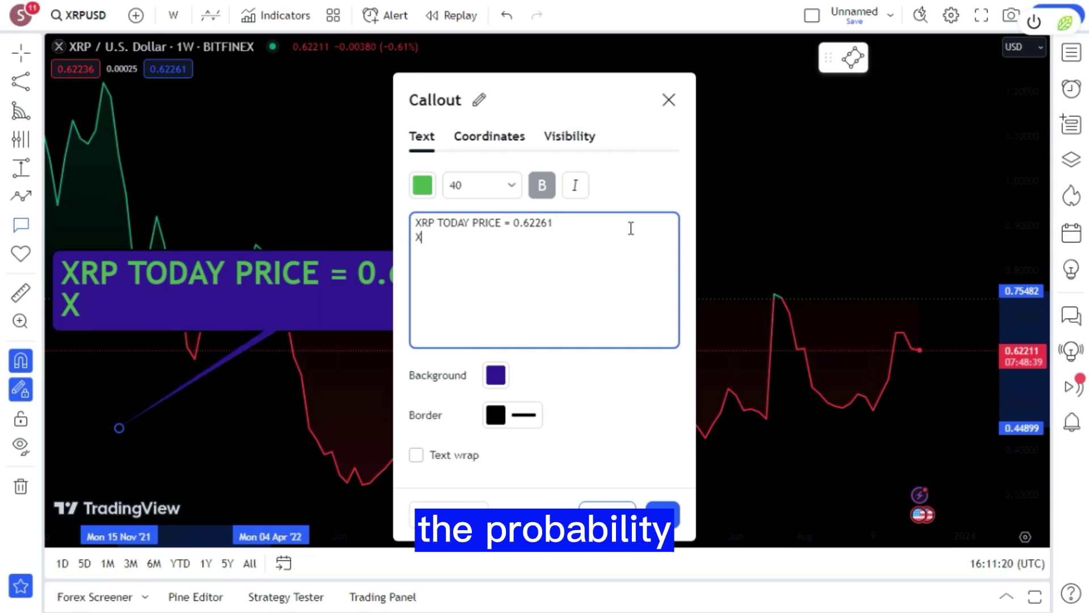
pyautogui.write('RP YESTE')
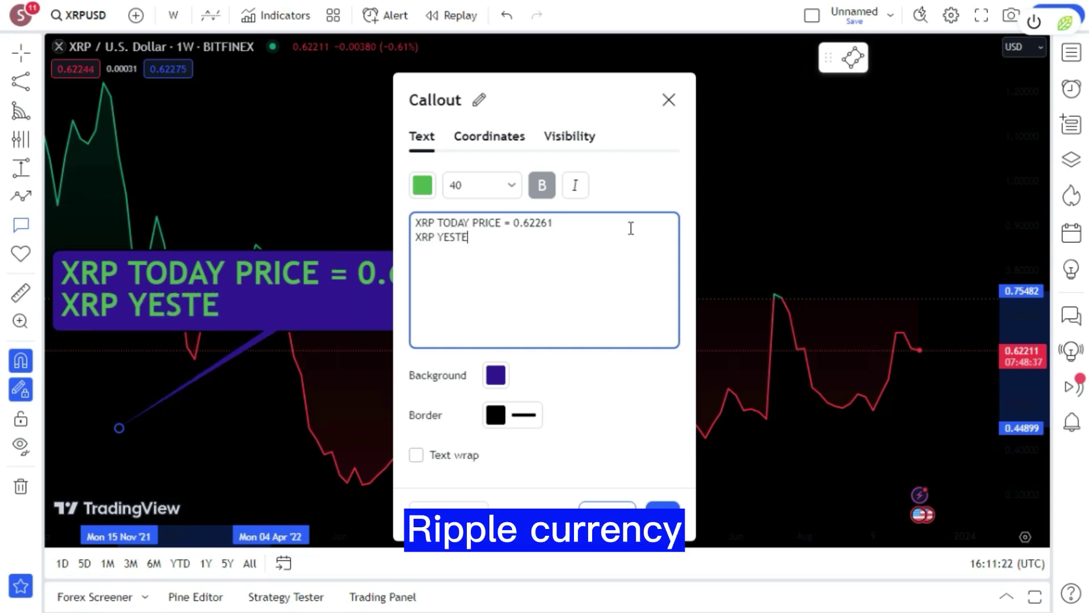
pyautogui.write('RDAY ')
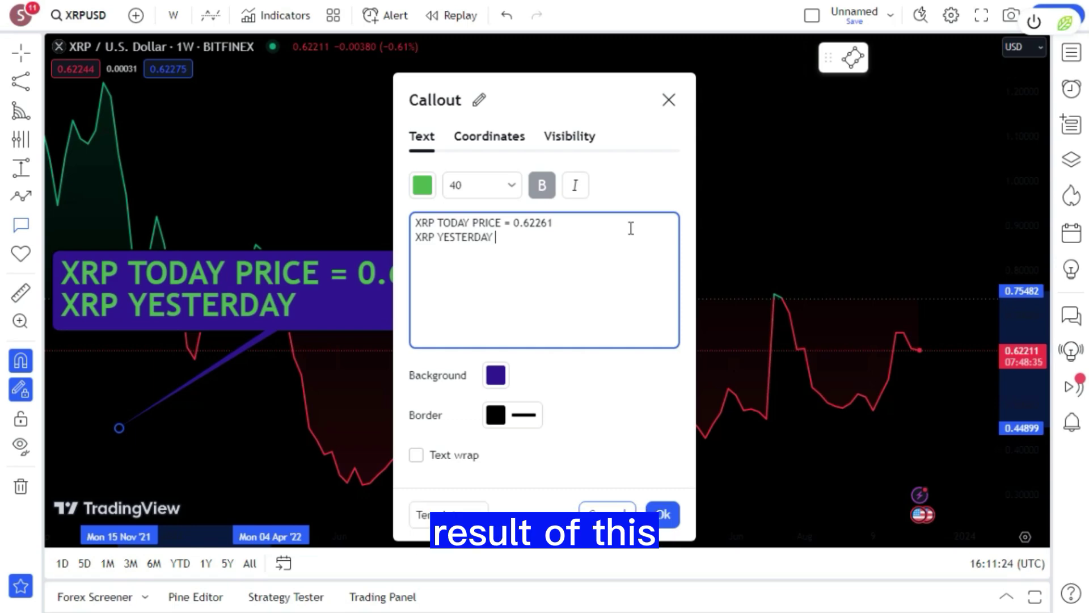
pyautogui.write('PRICE =')
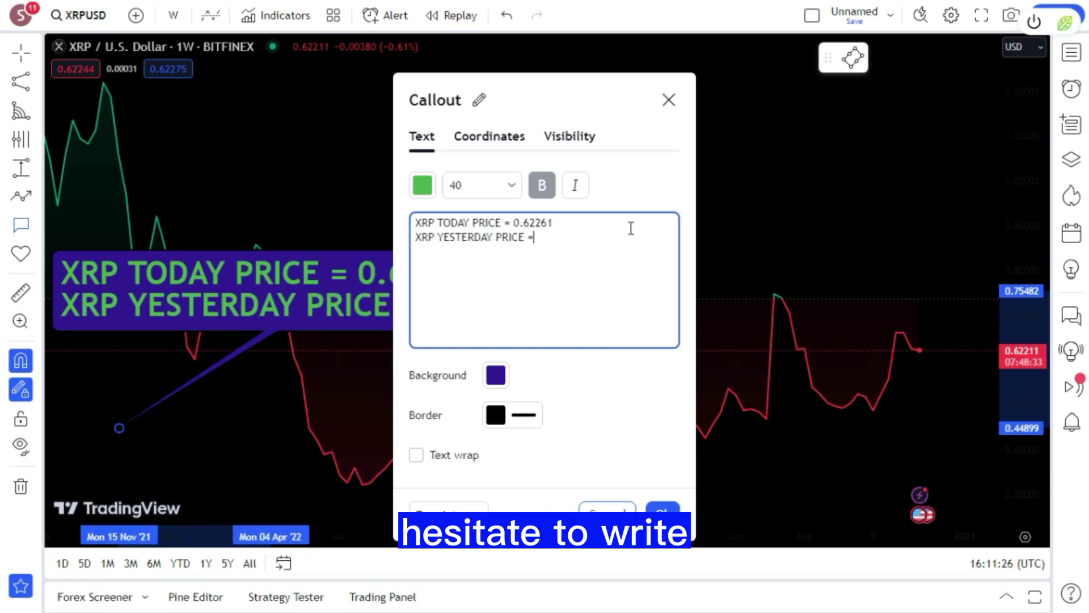
pyautogui.write(' 0.')
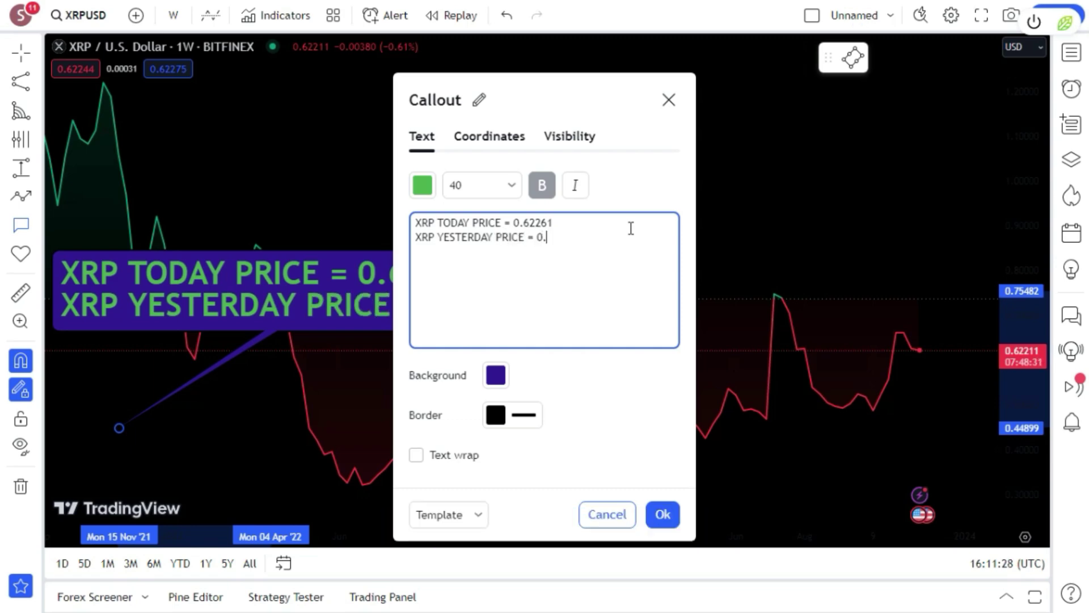
pyautogui.write('63218')
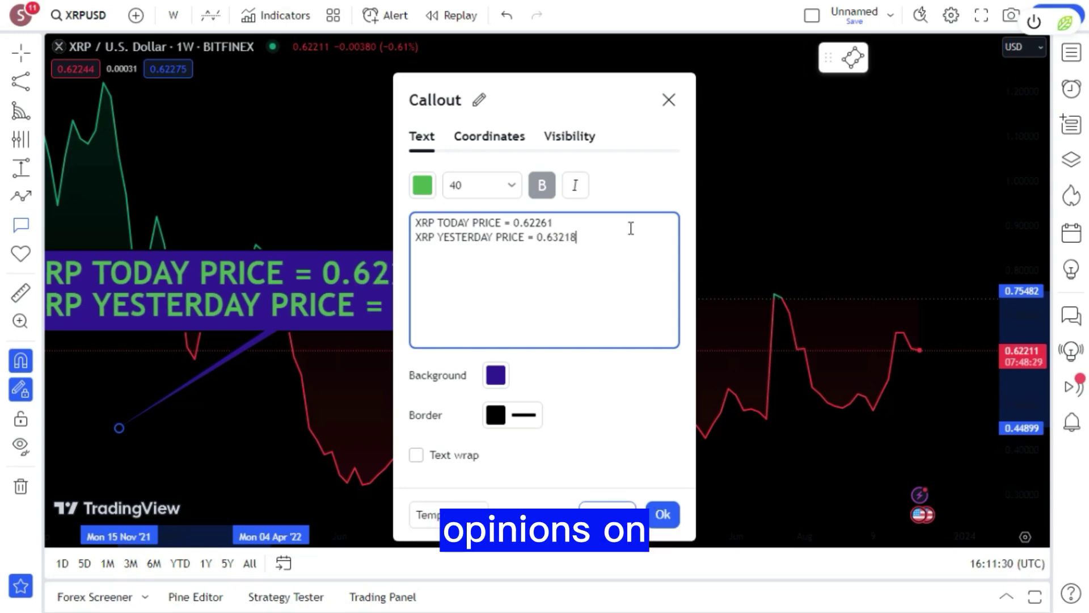
pyautogui.press('Return')
pyautogui.write('TOMO')
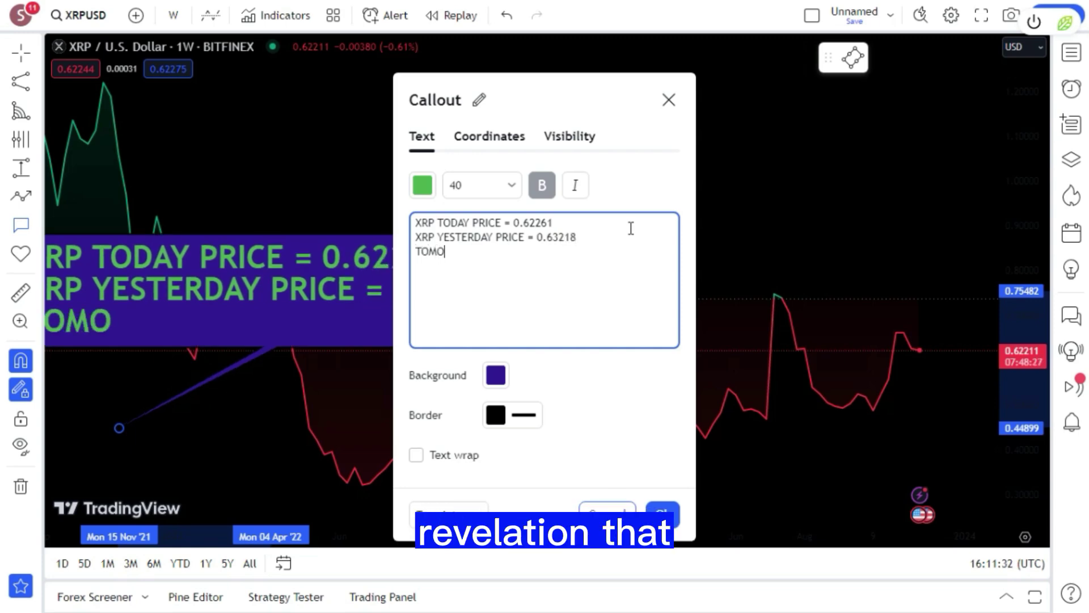
pyautogui.write("RROW'S")
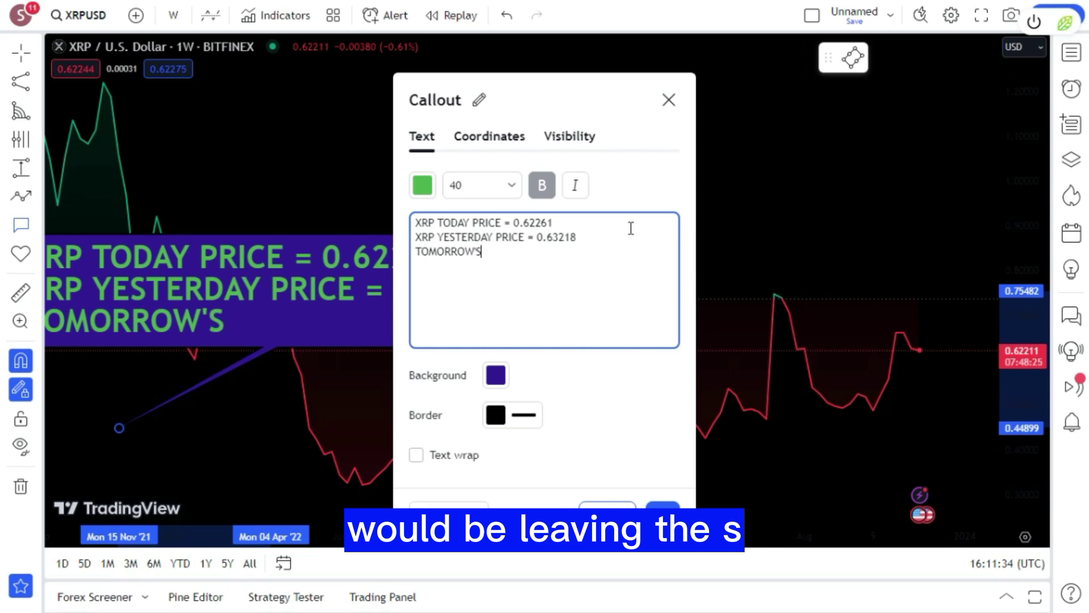
pyautogui.write(' XRP PR')
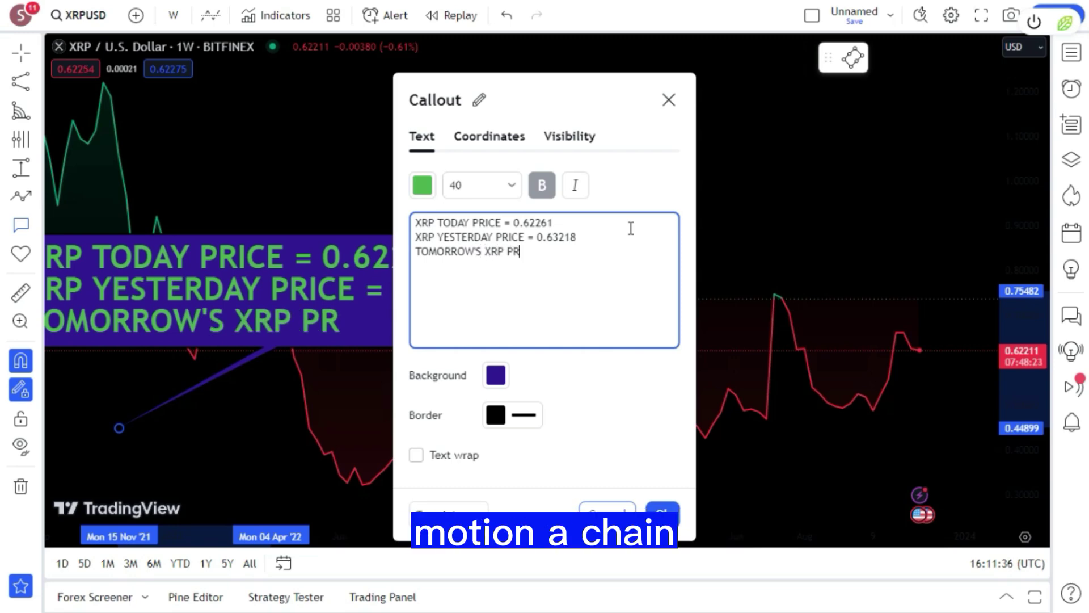
pyautogui.write('ICE WIL')
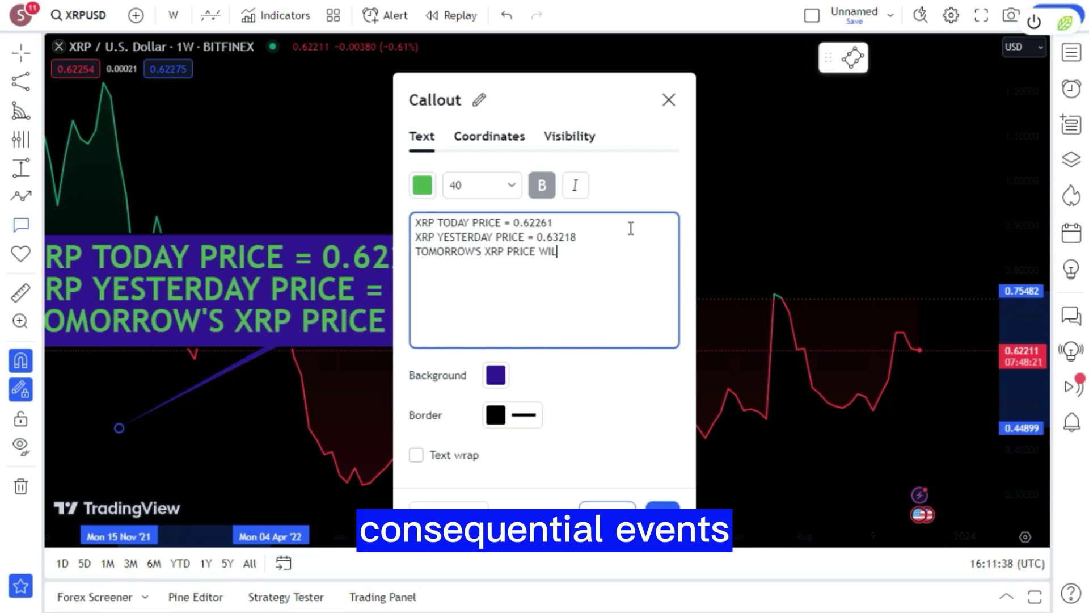
pyautogui.write('L BE ')
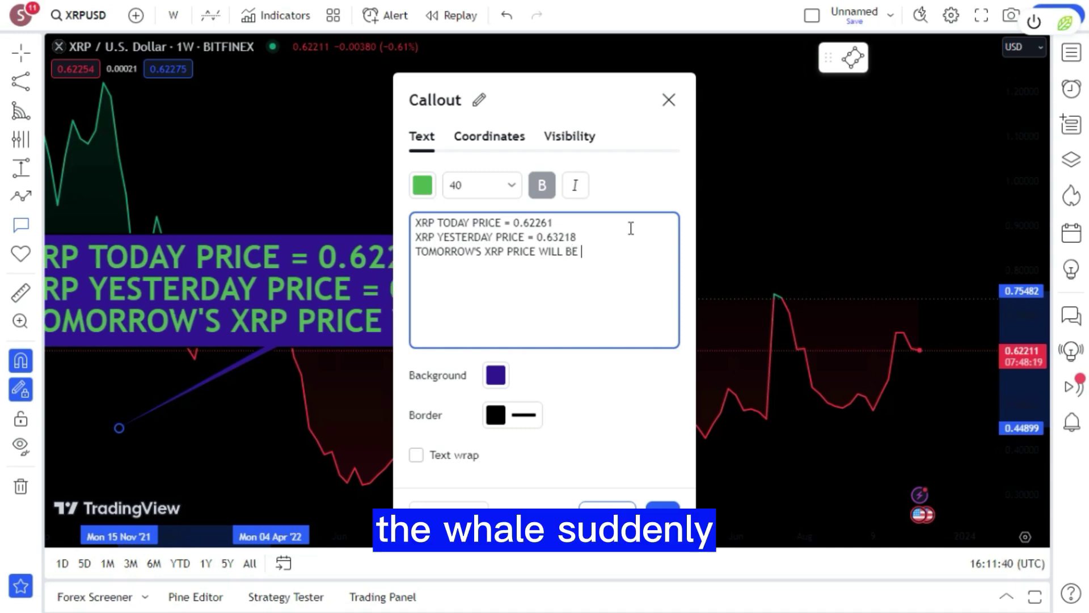
pyautogui.write('= 0.')
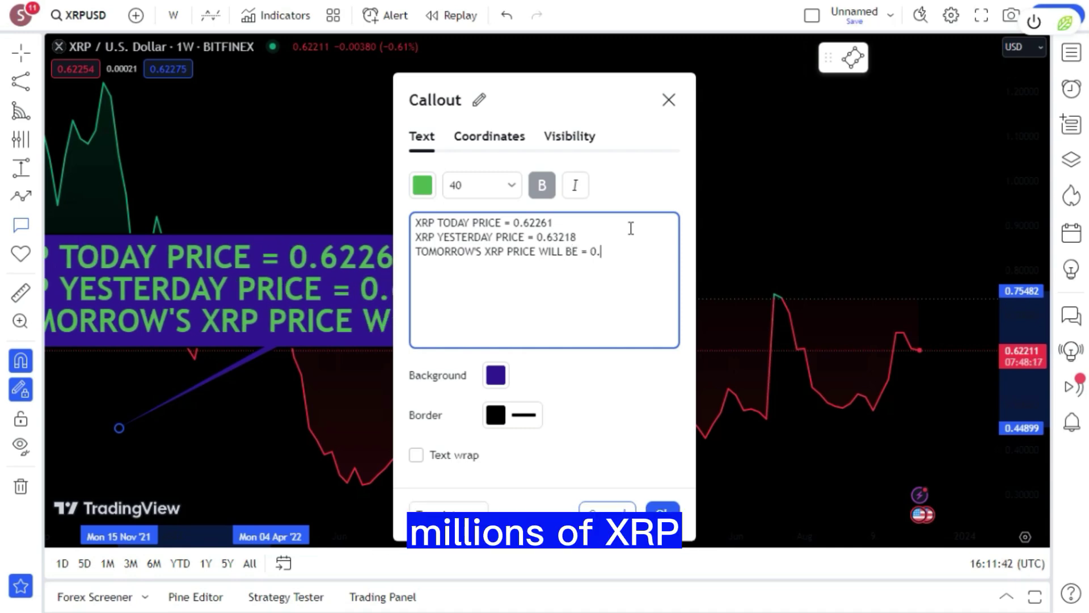
pyautogui.write('63289')
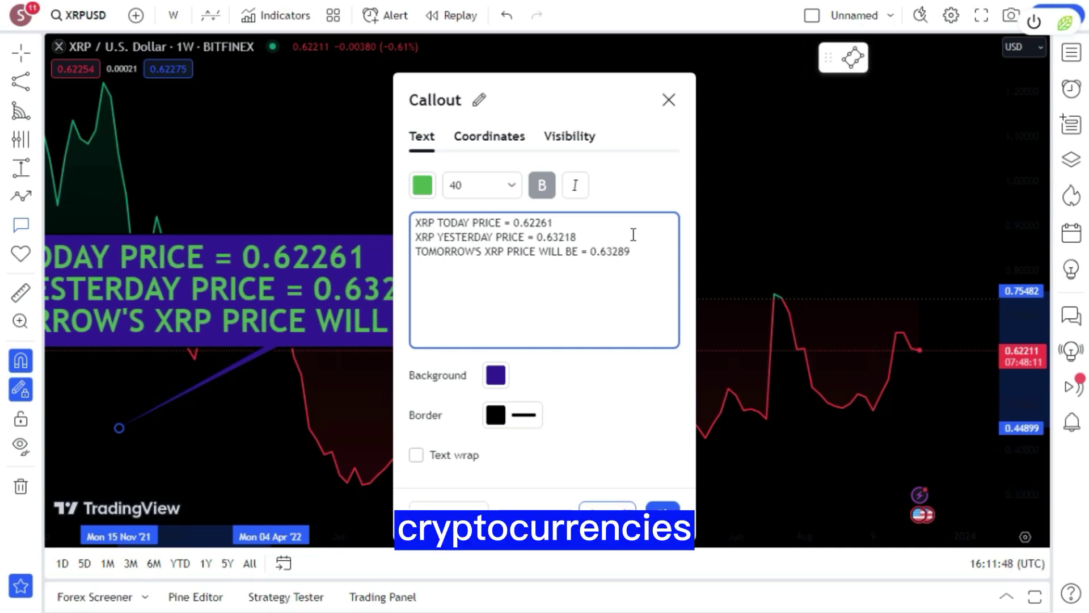
# Apply the callout text with Ok and drag the box above the price line.
pyautogui.click(663, 518)
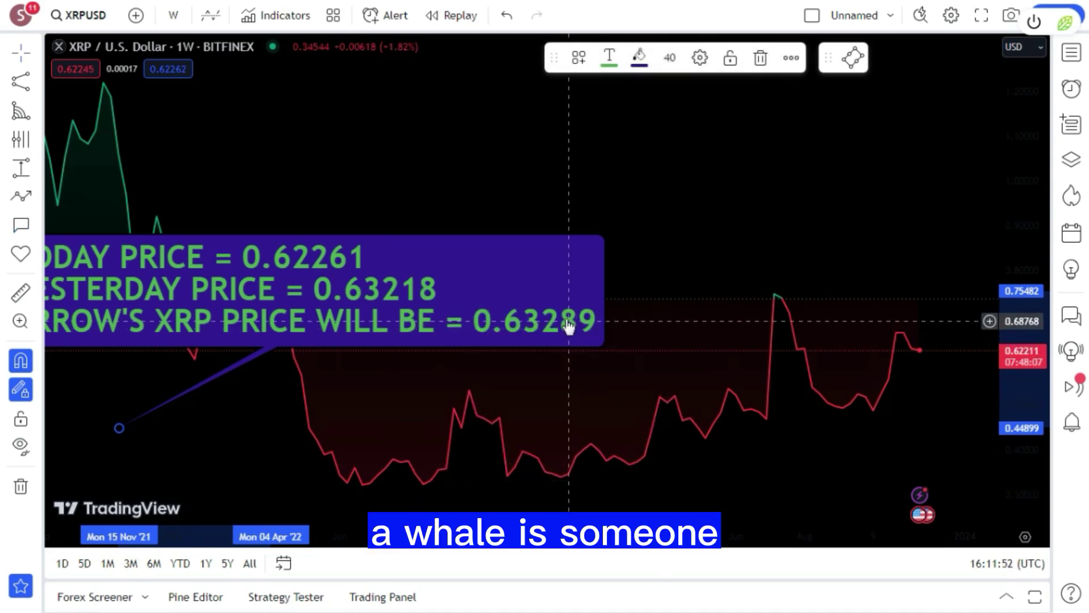
pyautogui.moveTo(513, 267); pyautogui.dragTo(658, 244)
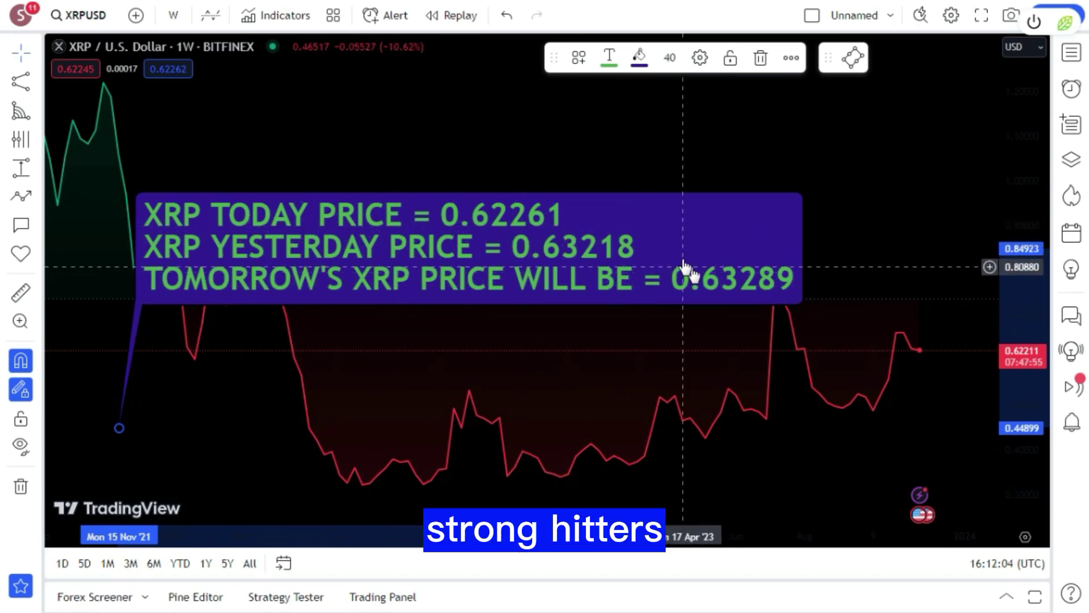
pyautogui.moveTo(690, 223); pyautogui.dragTo(723, 260)
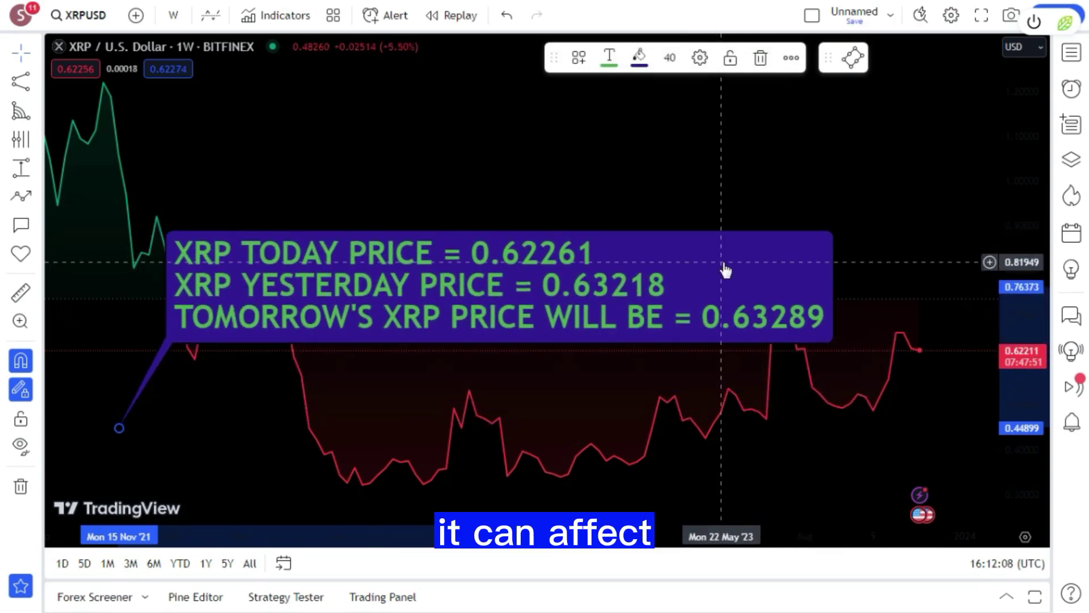
pyautogui.moveTo(728, 265)
pyautogui.mouseDown()
pyautogui.moveTo(723, 254)
pyautogui.moveTo(735, 270)
pyautogui.mouseUp()
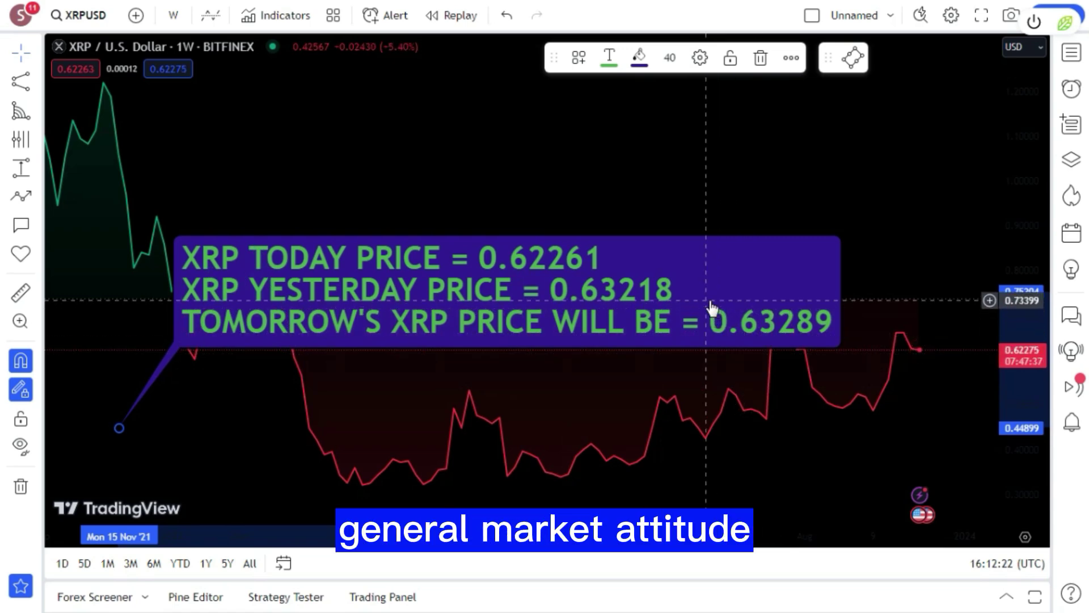
pyautogui.moveTo(705, 287)
pyautogui.mouseDown()
pyautogui.moveTo(722, 353)
pyautogui.moveTo(854, 345)
pyautogui.moveTo(837, 307)
pyautogui.moveTo(776, 292)
pyautogui.mouseUp()
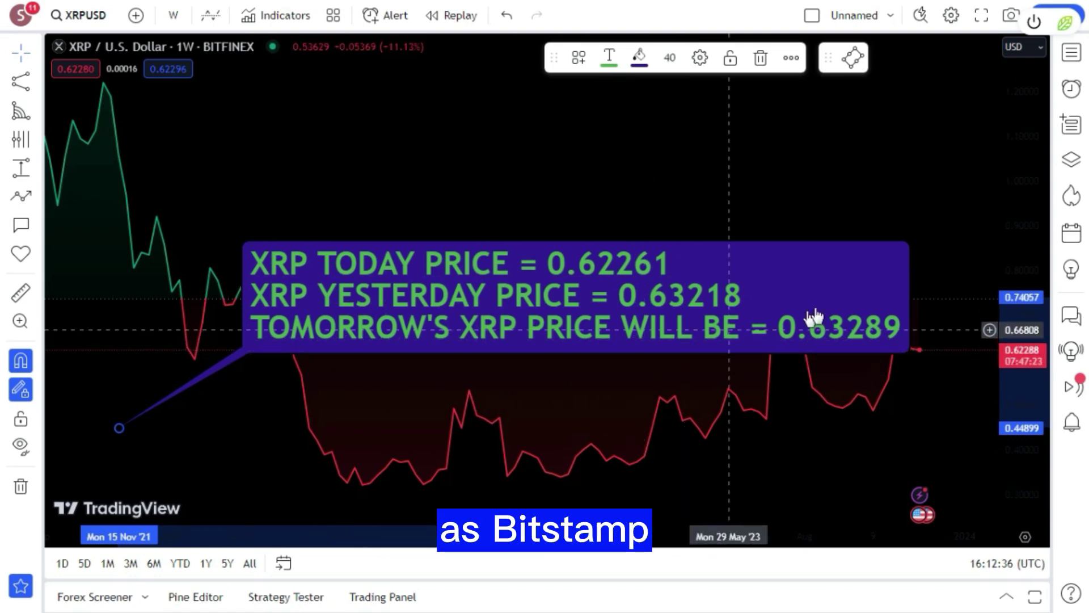
pyautogui.click(867, 294)
pyautogui.moveTo(869, 301); pyautogui.dragTo(781, 268)
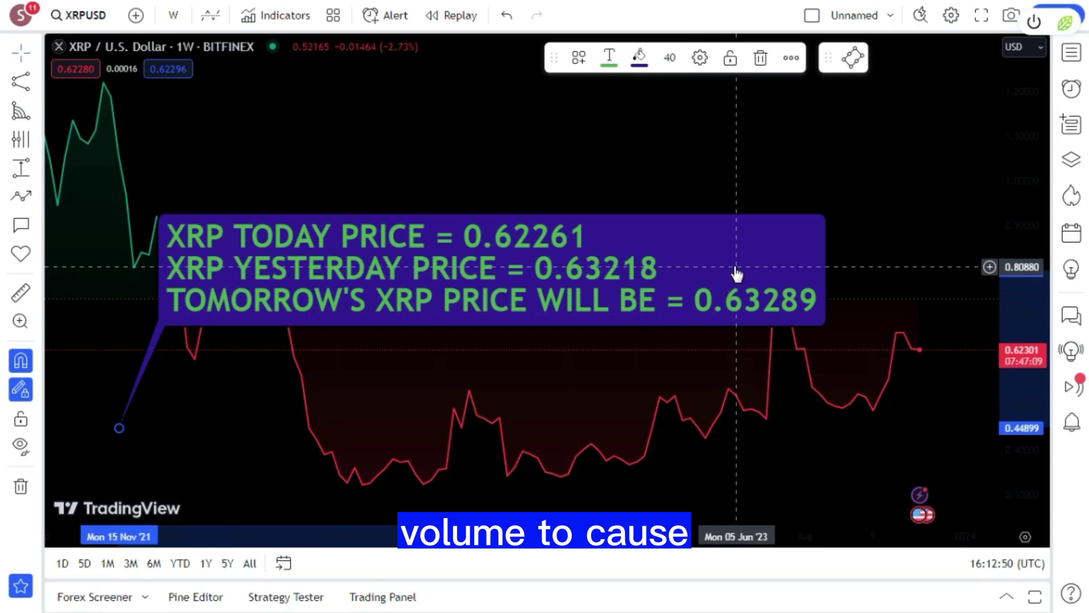
# Drag the price callout box repeatedly until it sits right of centre over the price line.
pyautogui.click(737, 277)
pyautogui.moveTo(740, 284); pyautogui.dragTo(773, 333)
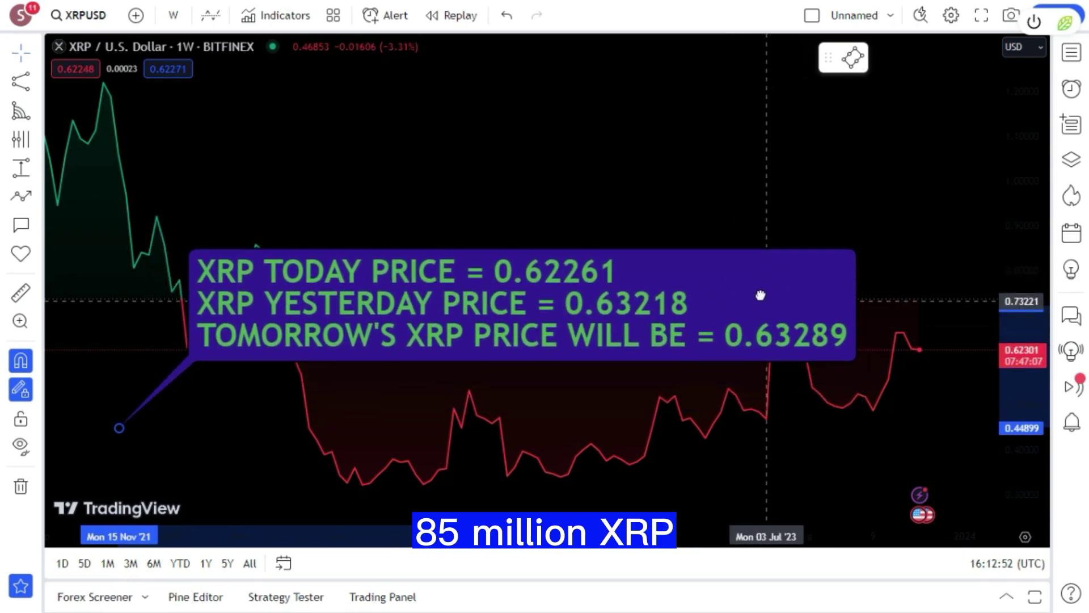
pyautogui.moveTo(760, 295); pyautogui.dragTo(753, 288)
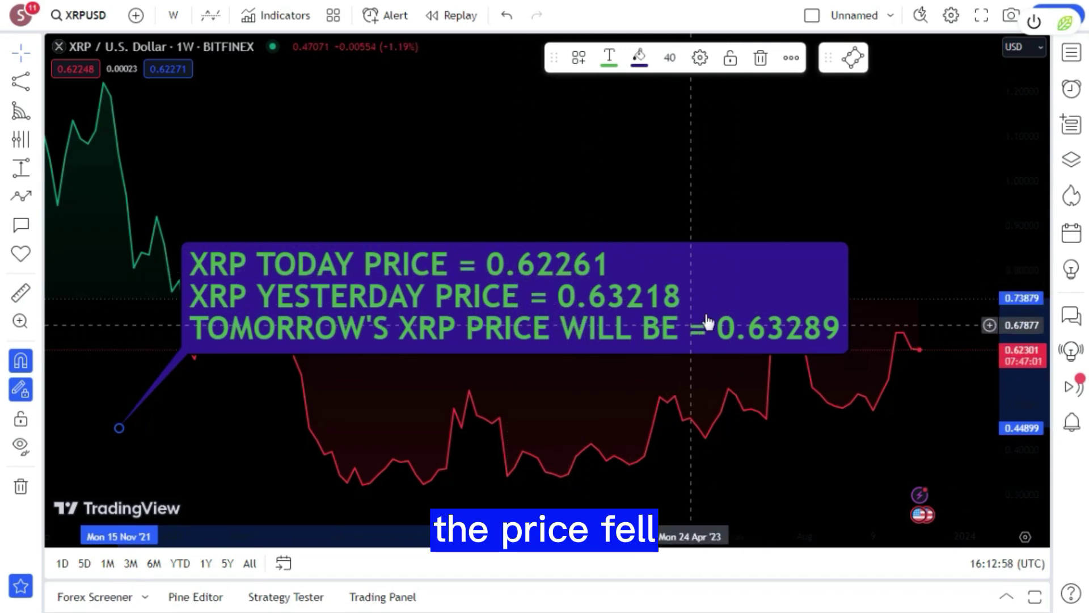
pyautogui.moveTo(698, 281); pyautogui.dragTo(691, 240)
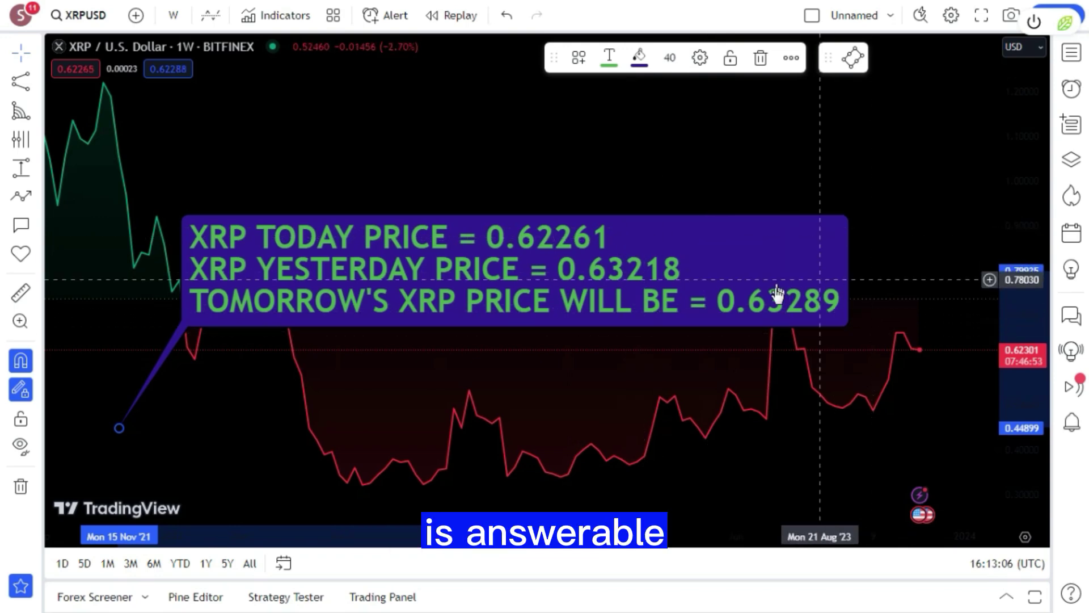
pyautogui.moveTo(777, 232); pyautogui.dragTo(658, 205)
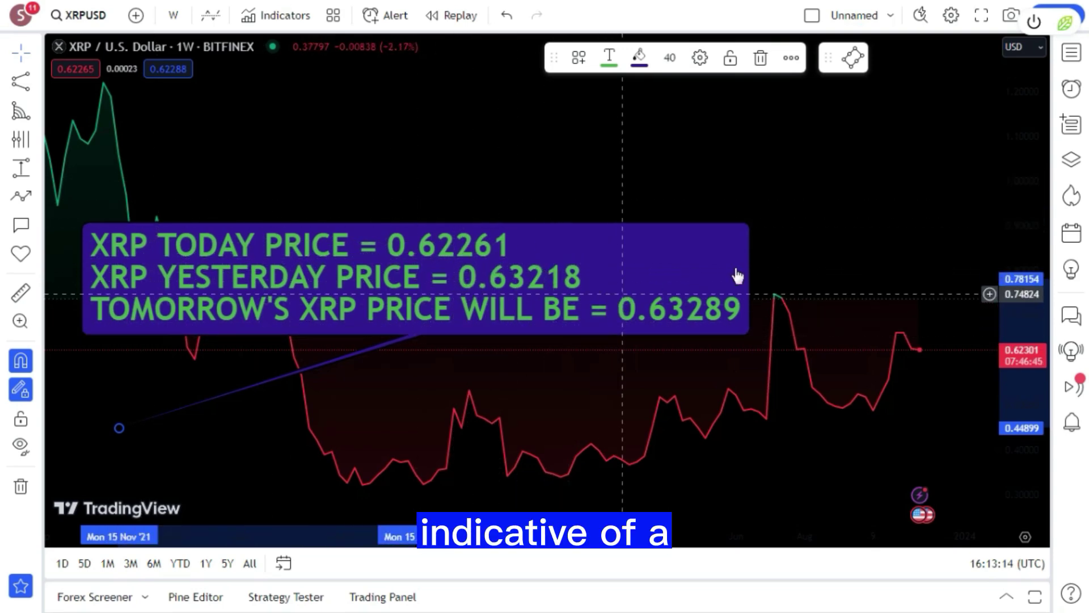
pyautogui.moveTo(701, 267); pyautogui.dragTo(782, 229)
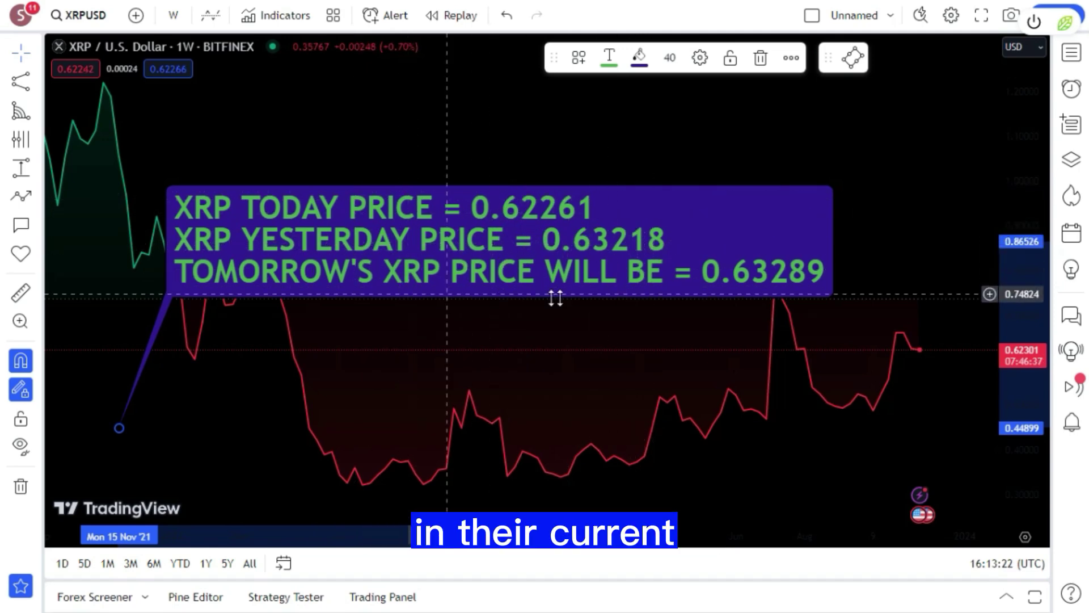
pyautogui.moveTo(804, 228); pyautogui.dragTo(820, 245)
pyautogui.moveTo(812, 200)
pyautogui.mouseDown()
pyautogui.moveTo(810, 168)
pyautogui.moveTo(829, 190)
pyautogui.mouseUp()
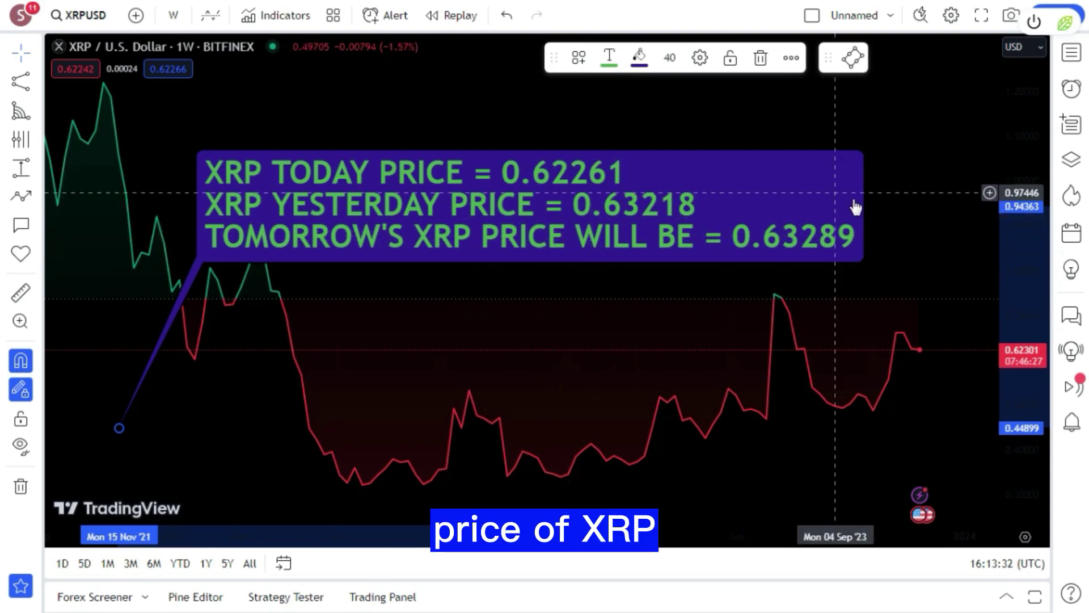
pyautogui.moveTo(817, 179); pyautogui.dragTo(757, 238)
# Zoom the chart out to show more weekly XRP history around the callout.
pyautogui.scroll(-1, 731, 221)
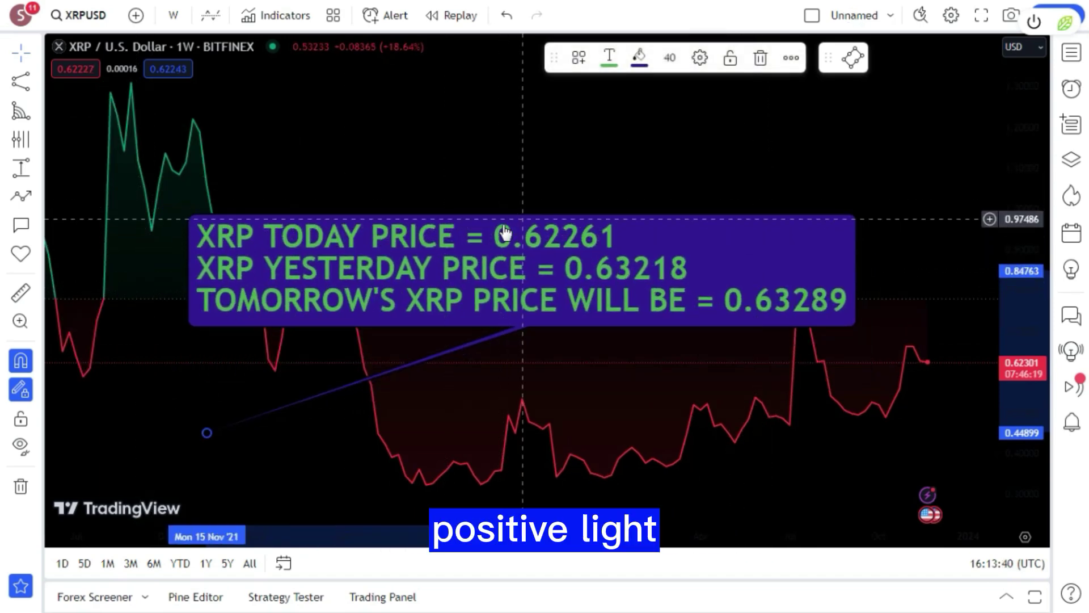